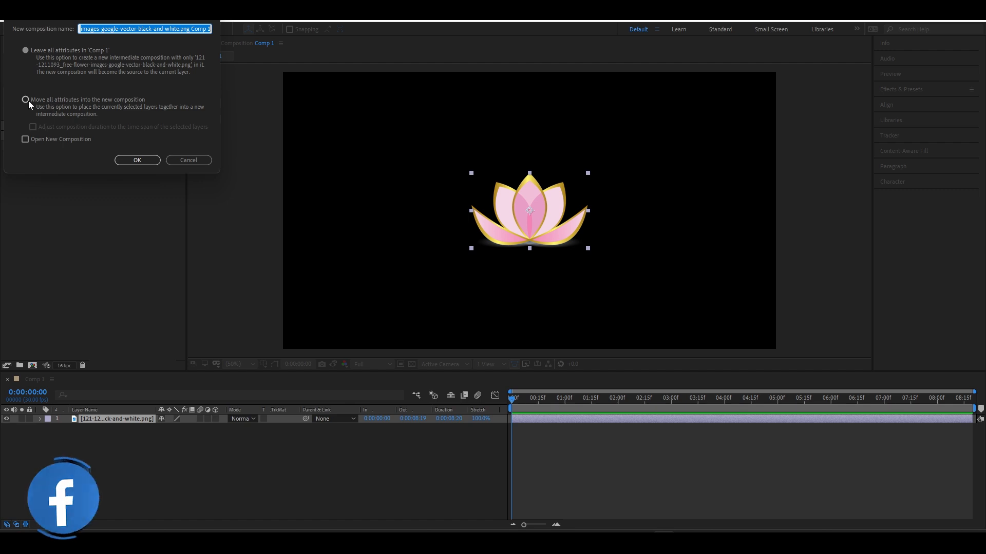
- Pre-compose the lotus flower layer, moving all attributes into the new composition
click(28, 101)
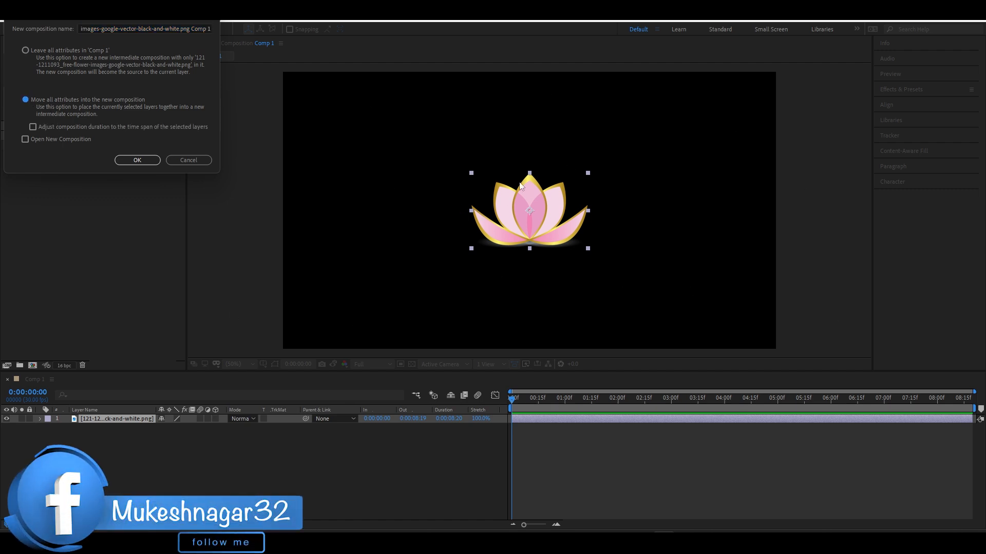
click(139, 159)
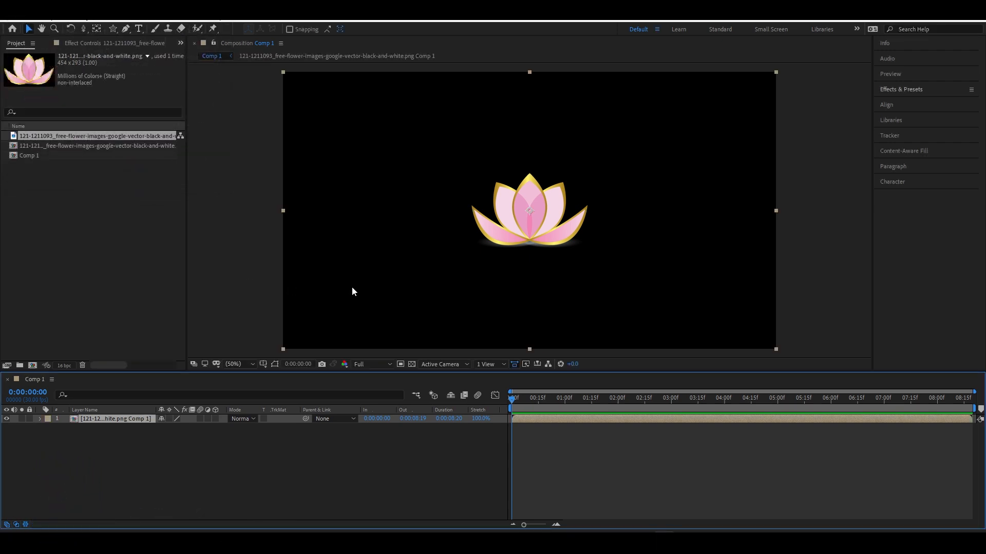
- Show the effects library at a wider size, filter it by "cc" and browse the CC effects
click(896, 90)
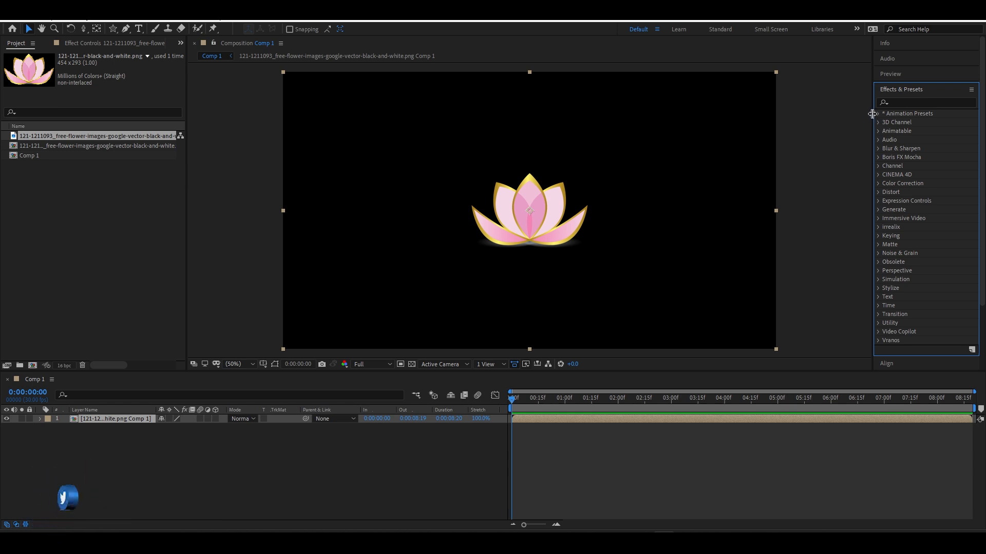
drag(860, 113, 829, 111)
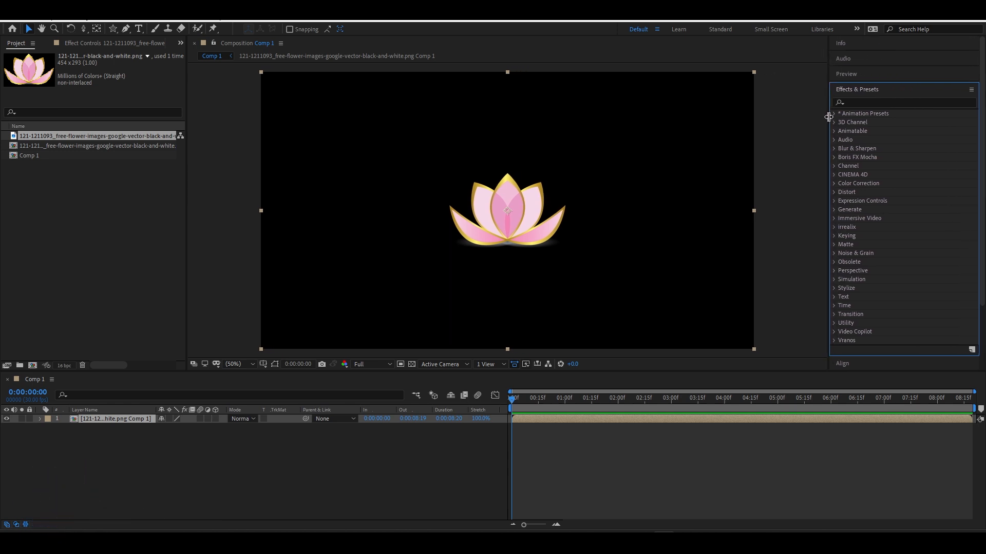
click(921, 100)
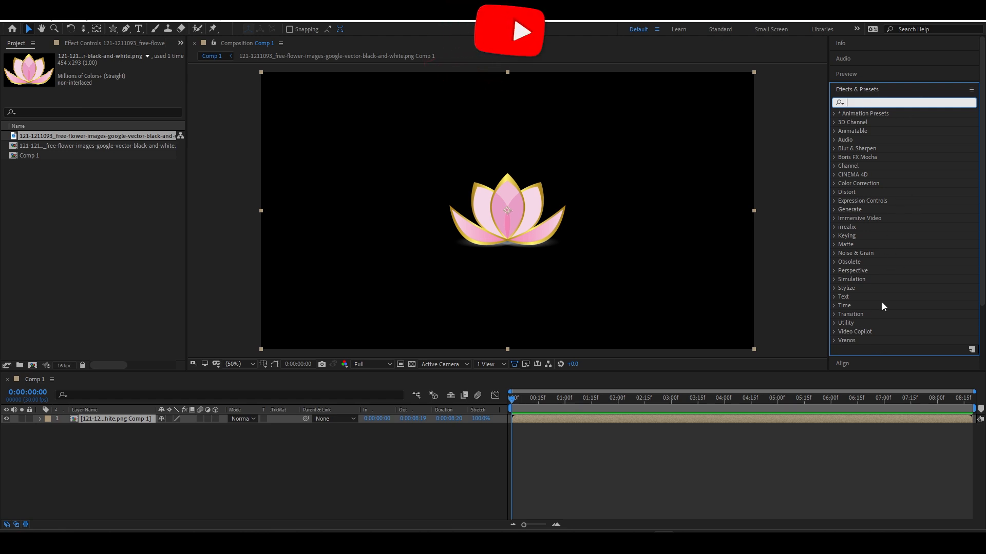
text(cc)
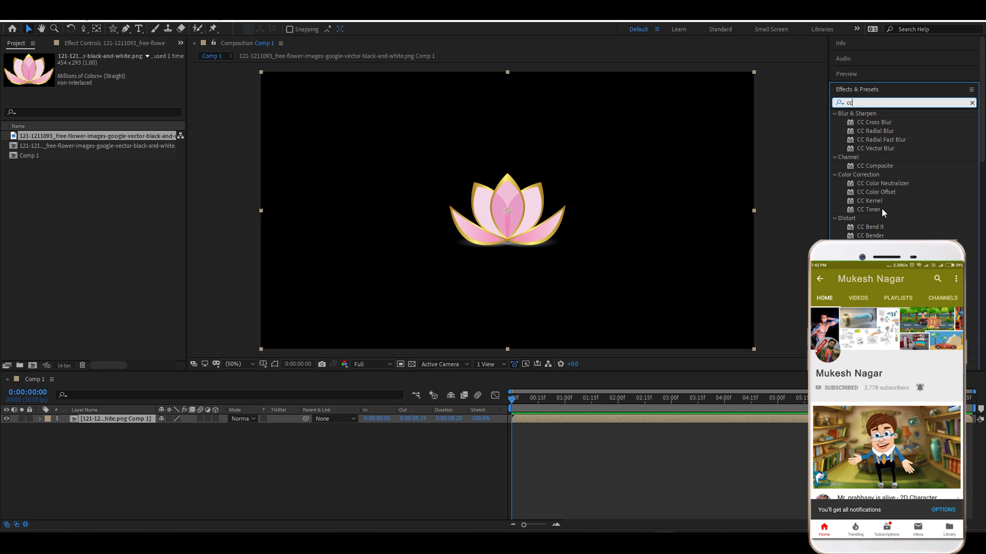
scroll(879, 210, down, 5)
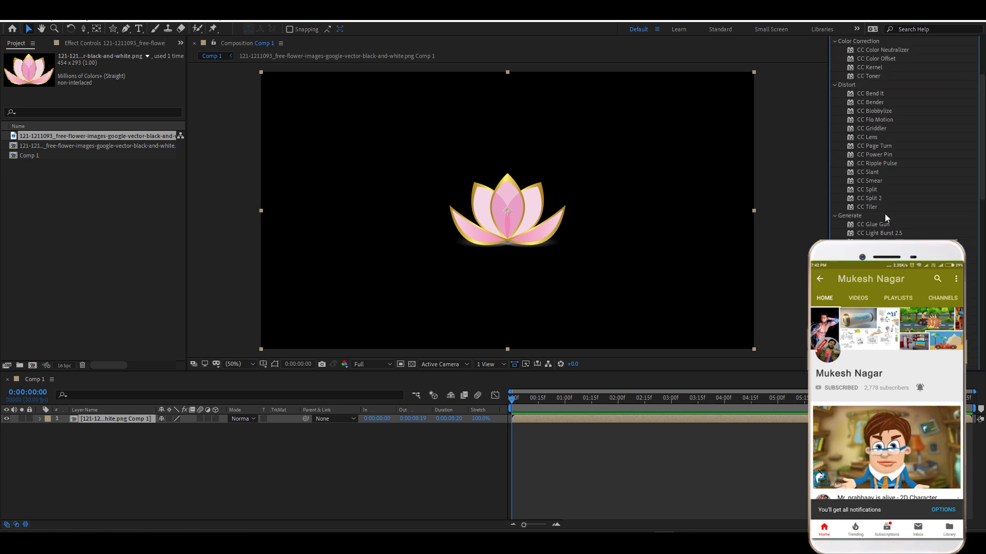
scroll(885, 213, down, 1)
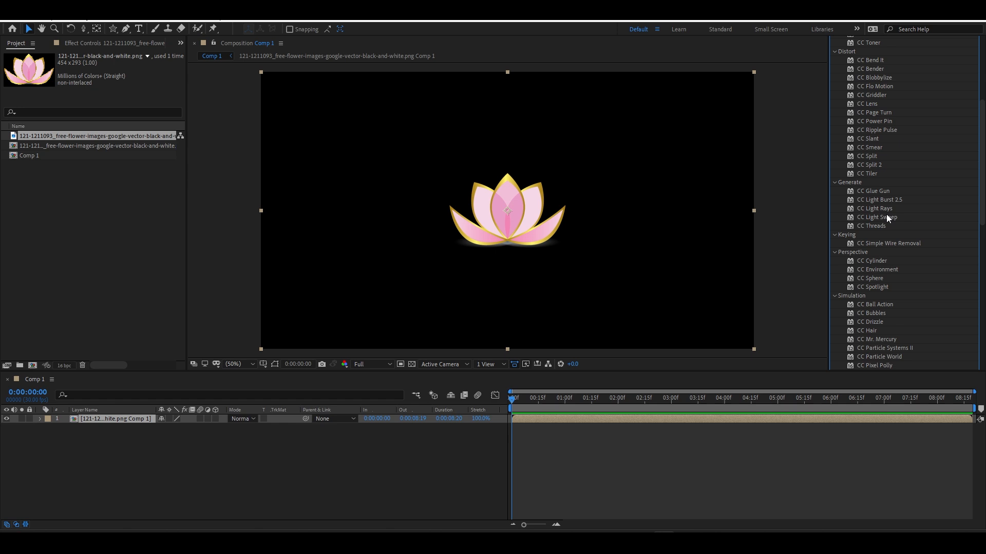
scroll(894, 220, down, 6)
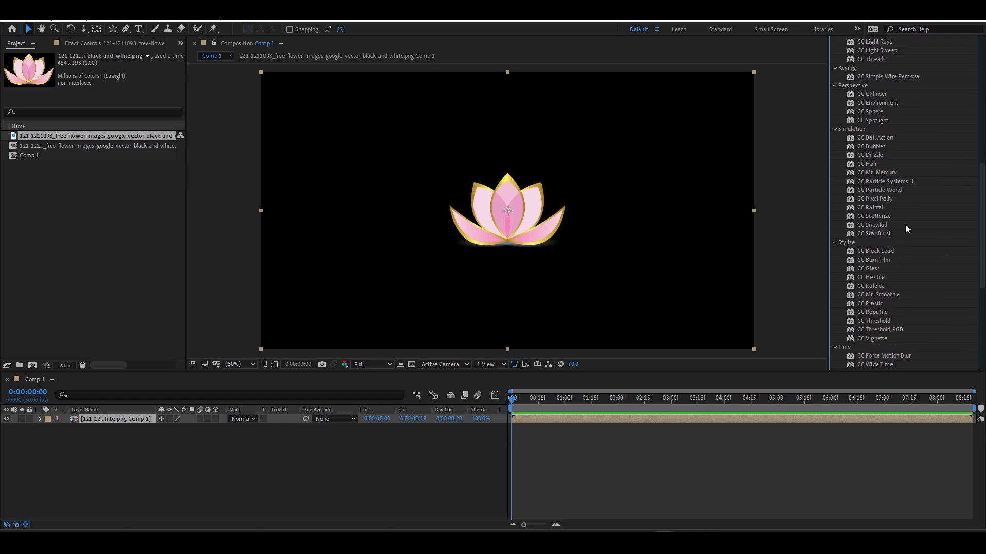
scroll(906, 229, down, 3)
scroll(906, 226, up, 4)
scroll(905, 225, up, 2)
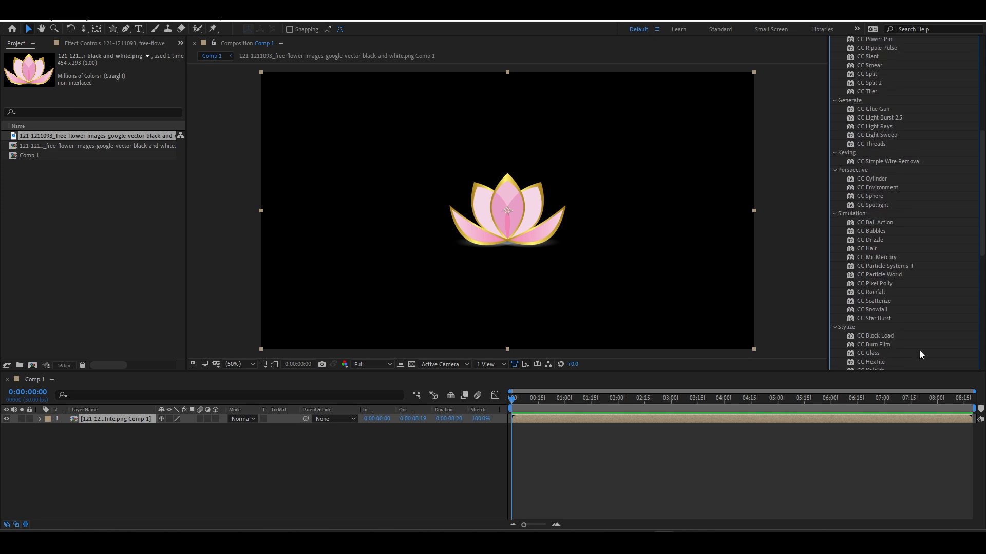
- Import the colorful and lively digital illustration JPEG and create a new composition from it
double_click(88, 199)
scroll(598, 327, down, 10)
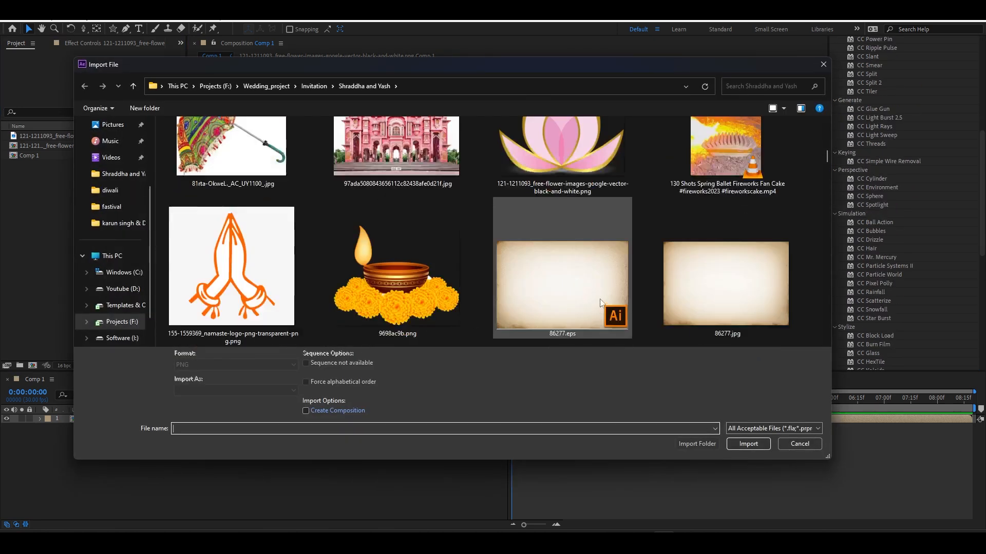
double_click(568, 261)
click(31, 366)
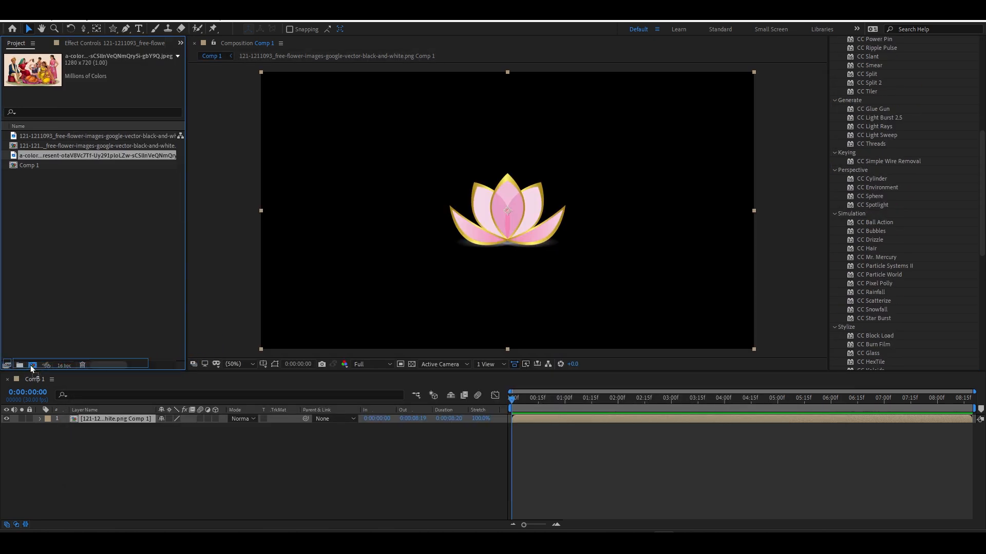
- Apply the CC Bubbles simulation effect to the illustration layer and preview the animation
scroll(951, 214, down, 4)
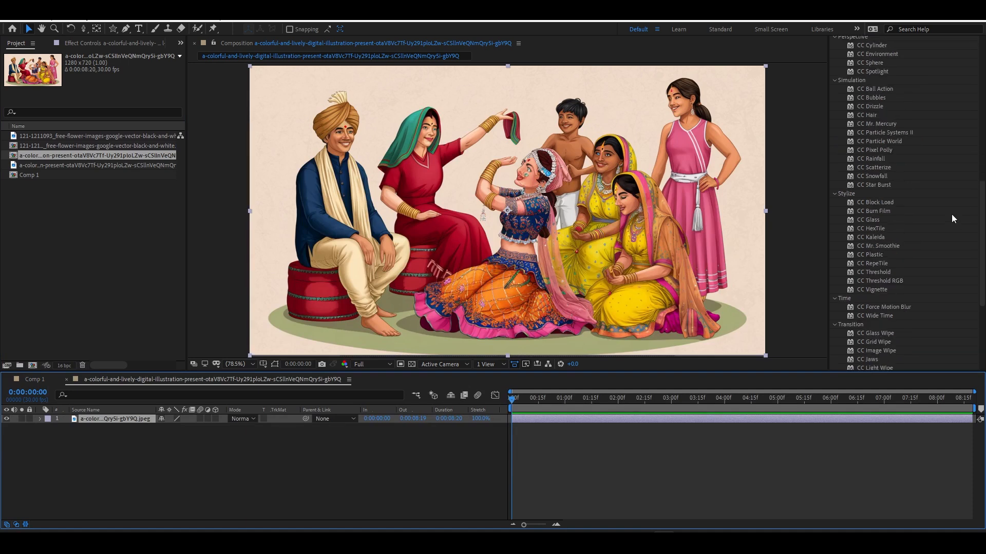
scroll(952, 218, down, 5)
scroll(950, 218, up, 5)
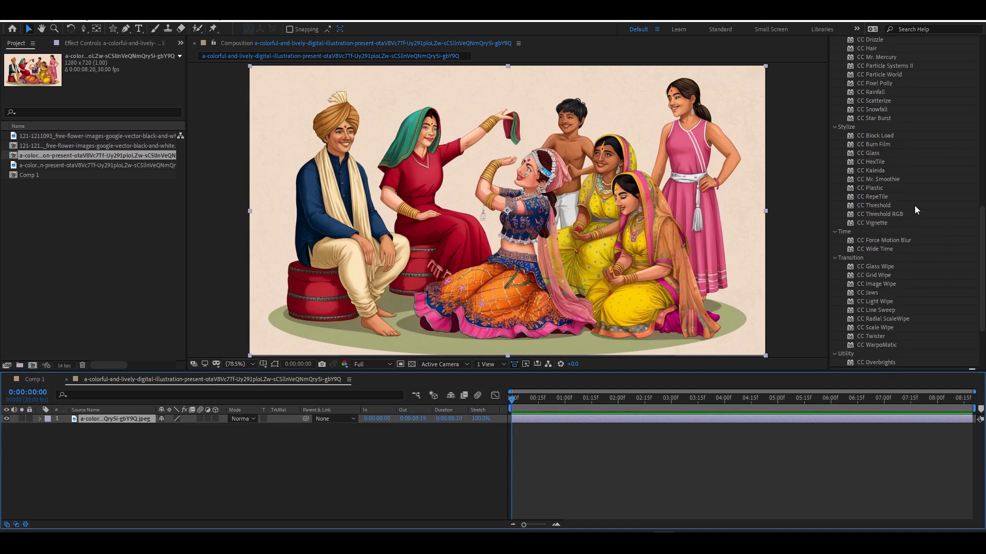
scroll(915, 210, up, 2)
click(872, 164)
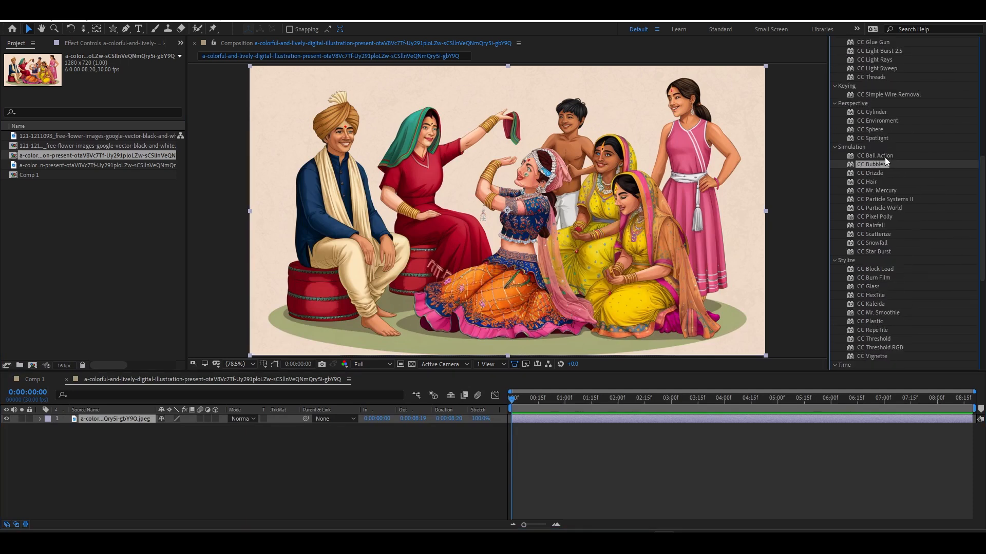
drag(875, 164, 656, 418)
key(space)
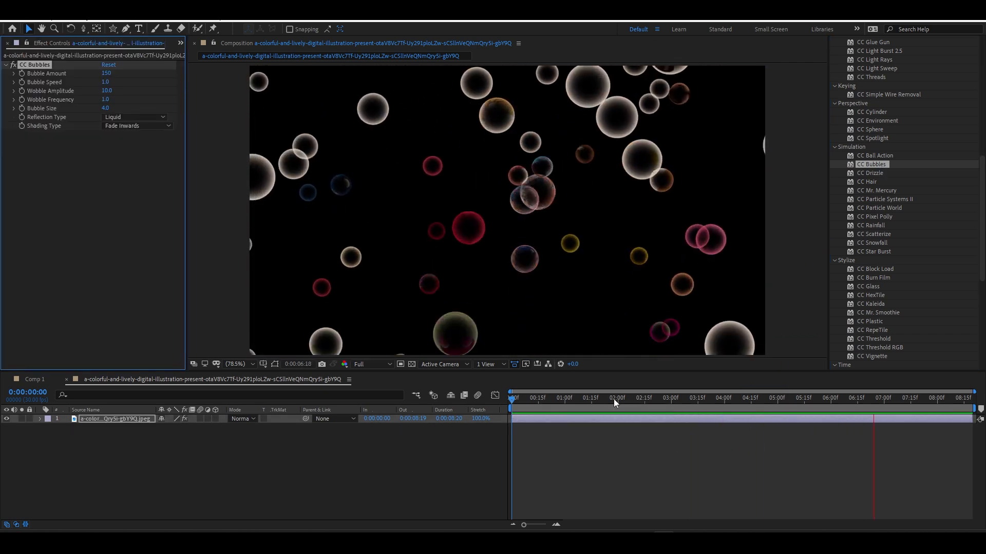
key(space)
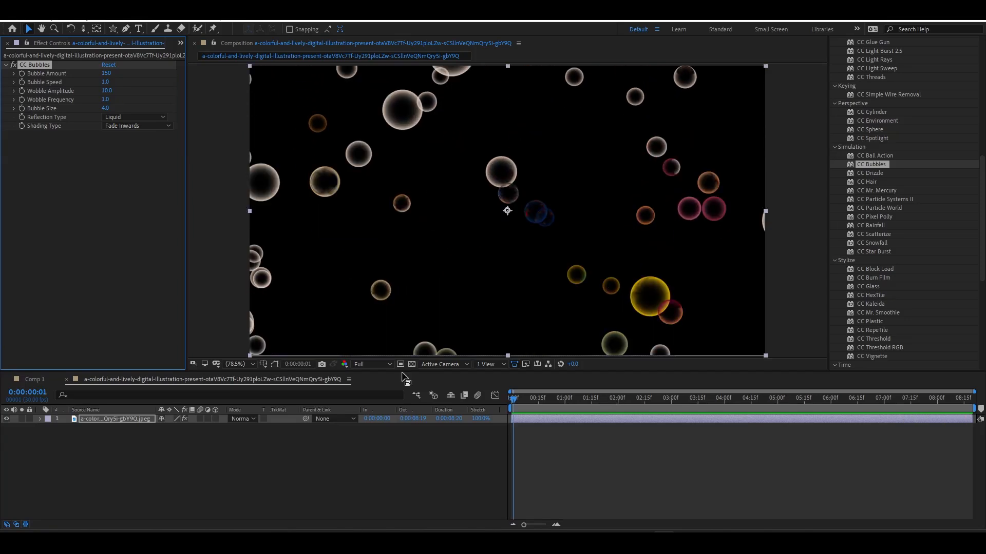
- Set the CC Bubbles Bubble Amount to 609 and preview the animation
key(ctrl+0)
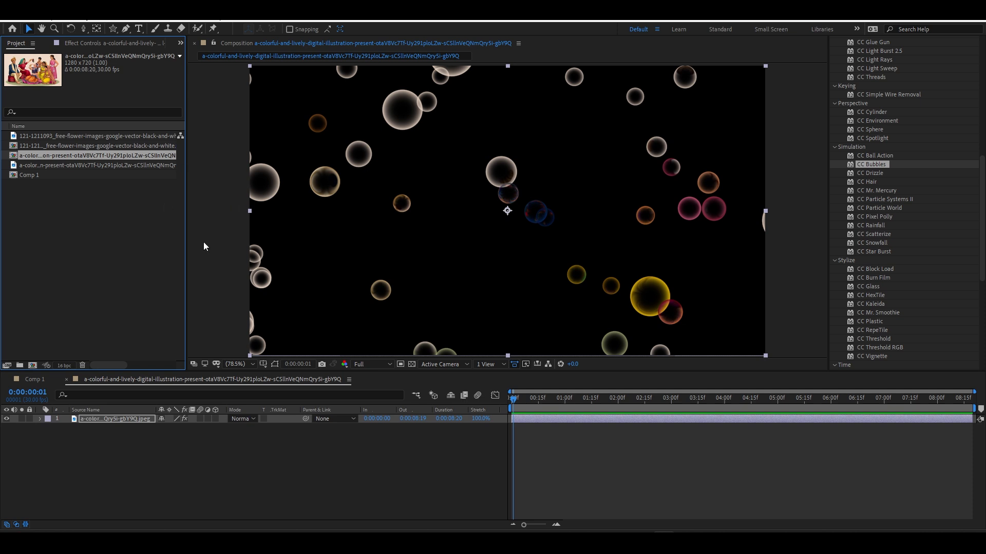
click(134, 45)
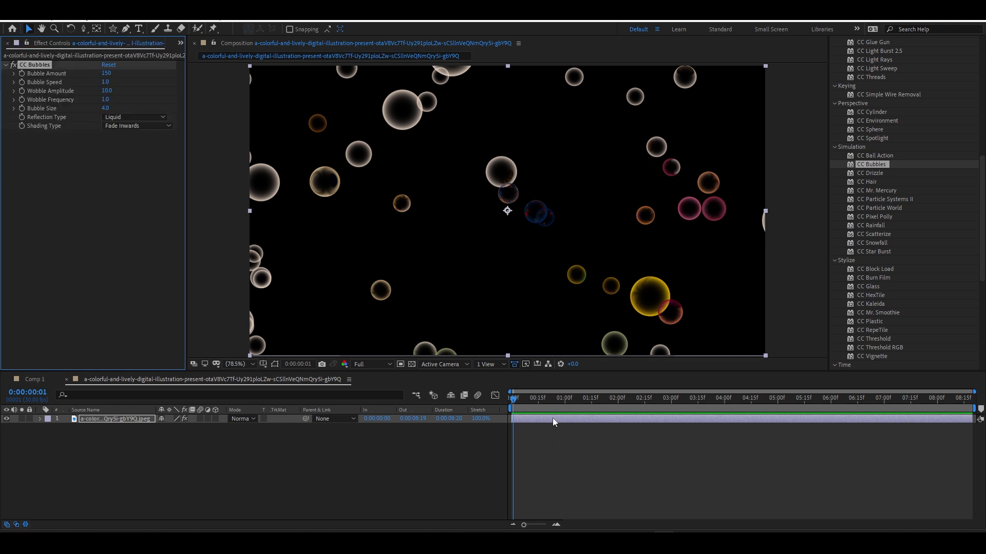
key(space)
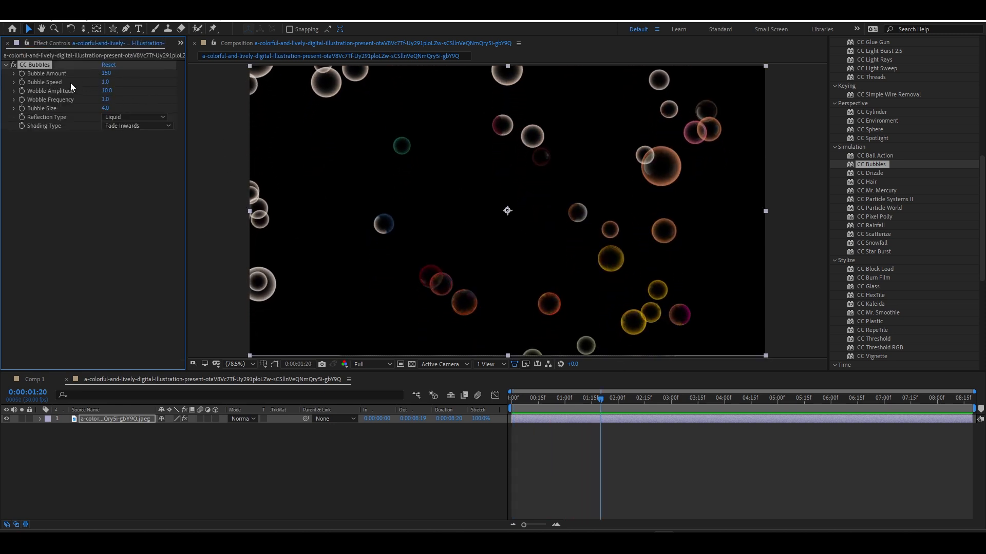
drag(105, 74, 428, 161)
key(space)
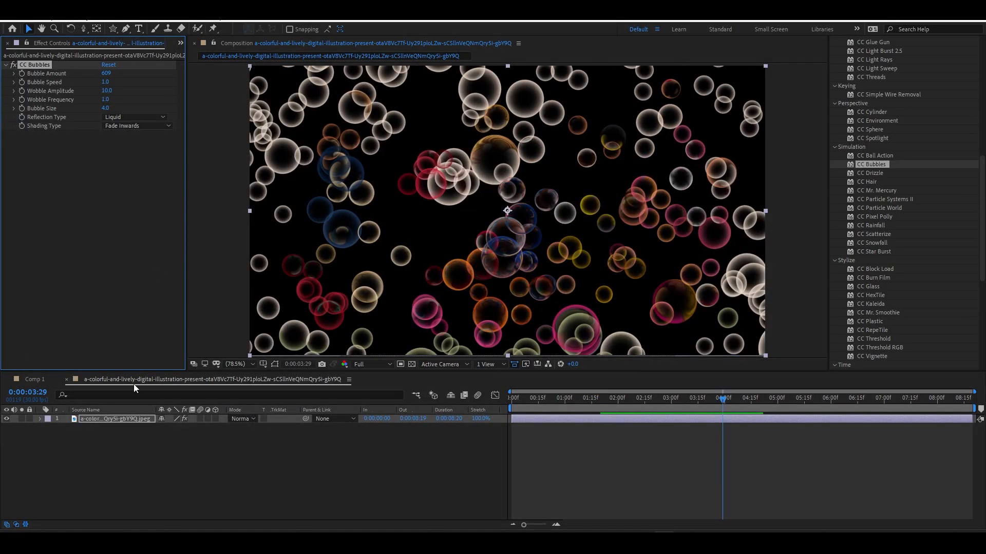
- Compare the illustration with CC Bubbles turned off and on again
click(91, 416)
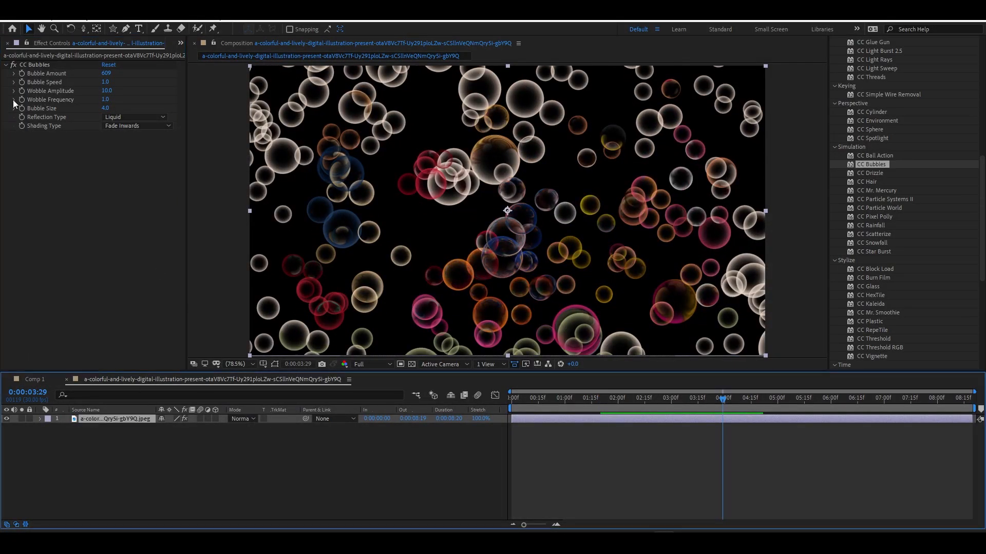
click(12, 65)
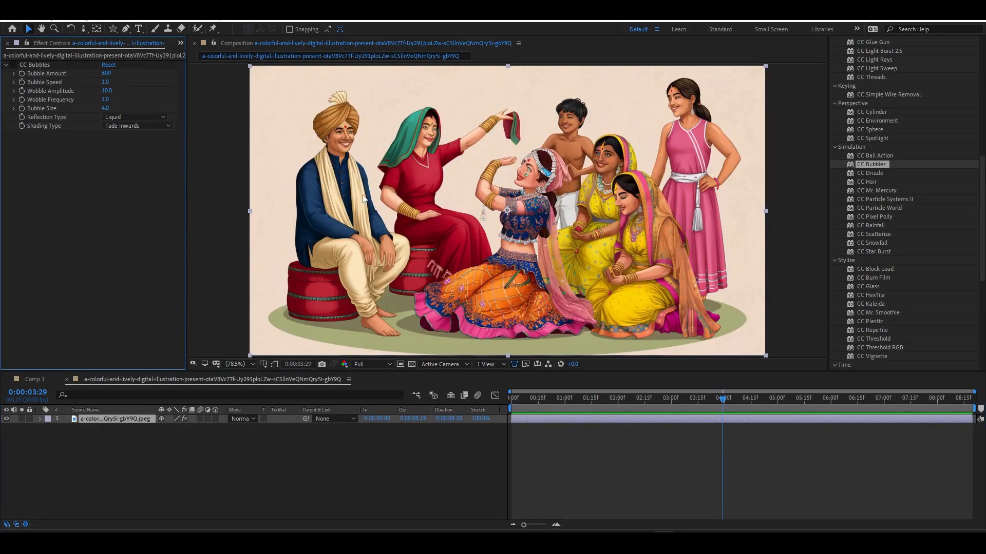
click(13, 65)
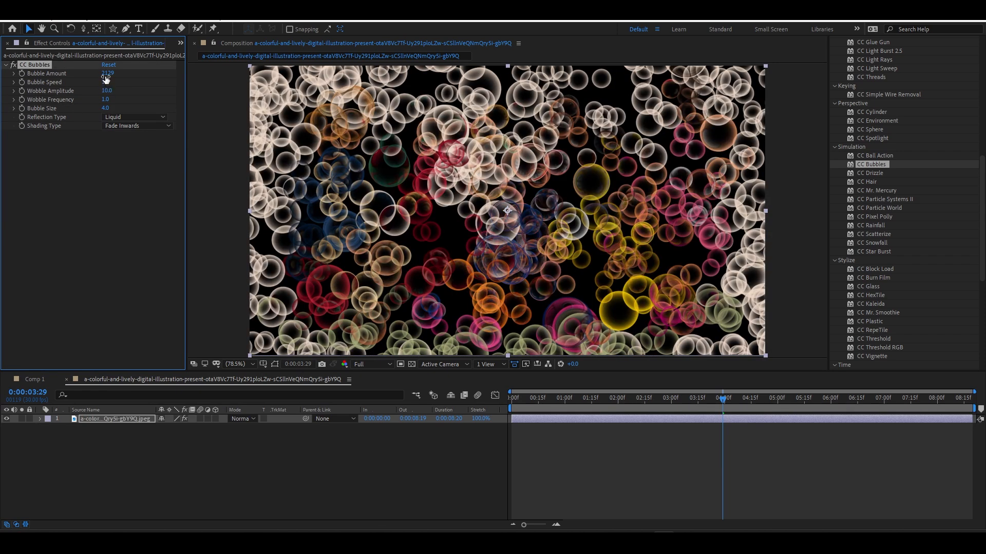
- Try a Bubble Amount of 3853 in CC Bubbles and undo the change
drag(106, 73, 946, 54)
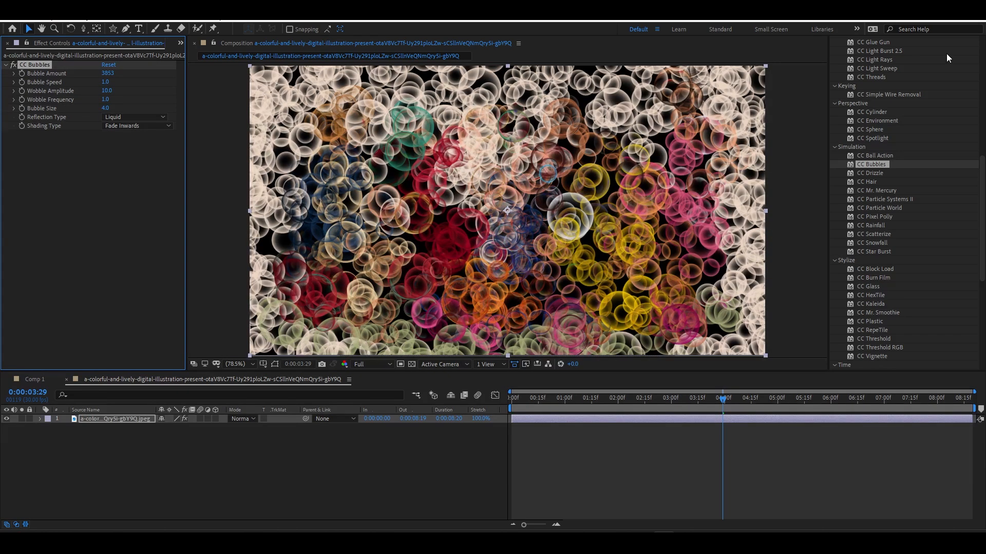
key(ctrl+z)
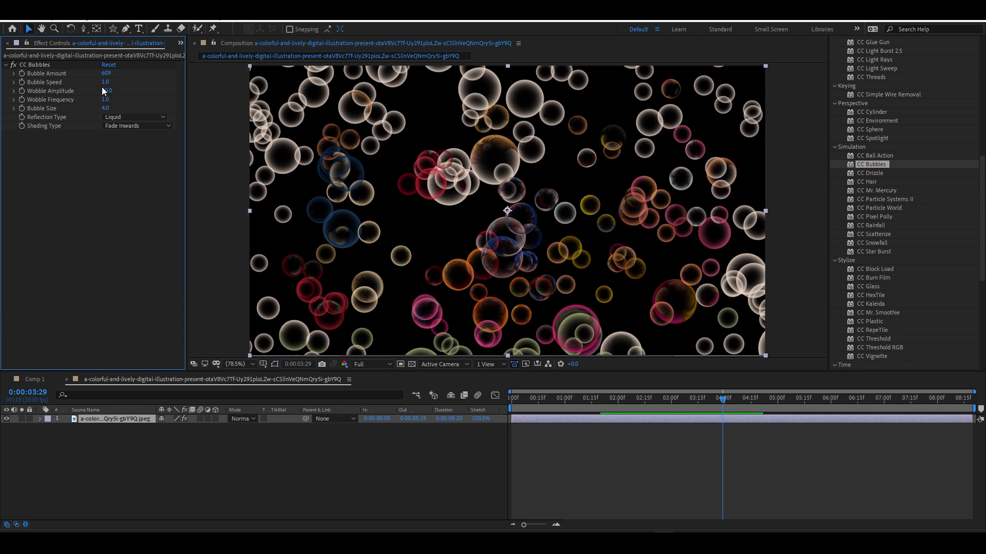
- Preview the bubble animation from the start of the composition
drag(524, 399, 482, 408)
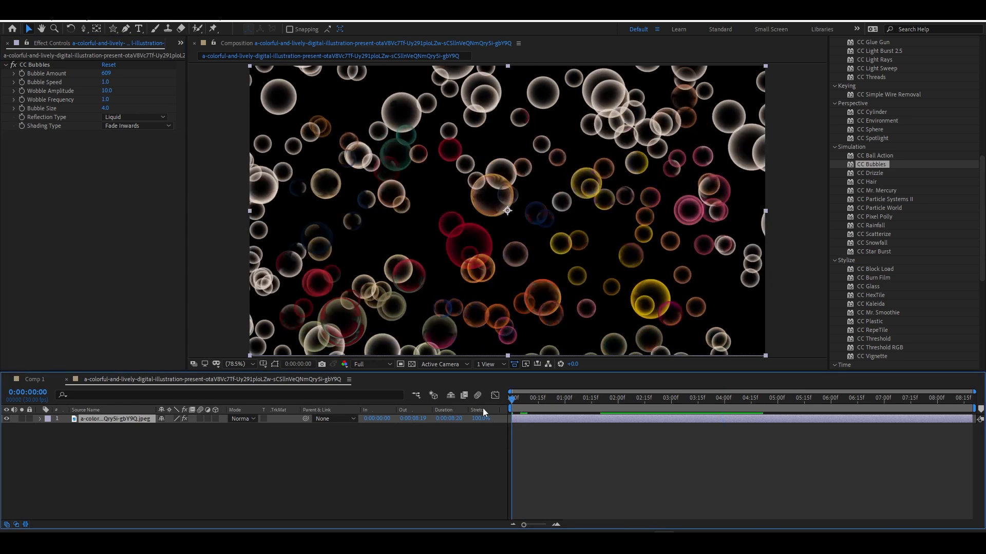
key(space)
key(space)
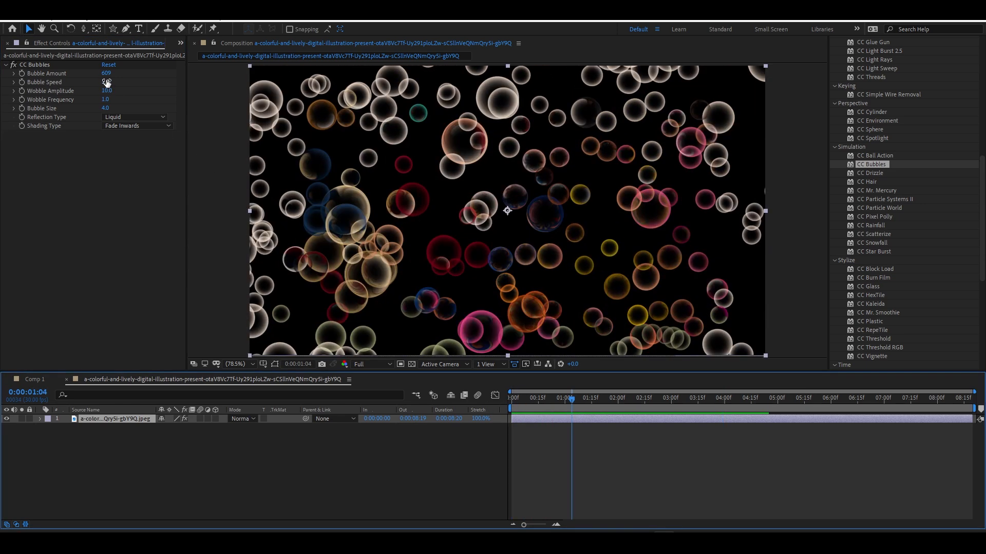
- Try Bubble Speed values of 3.0 and -11.6, previewing the motion and undoing each change
drag(106, 81, 219, 95)
click(492, 408)
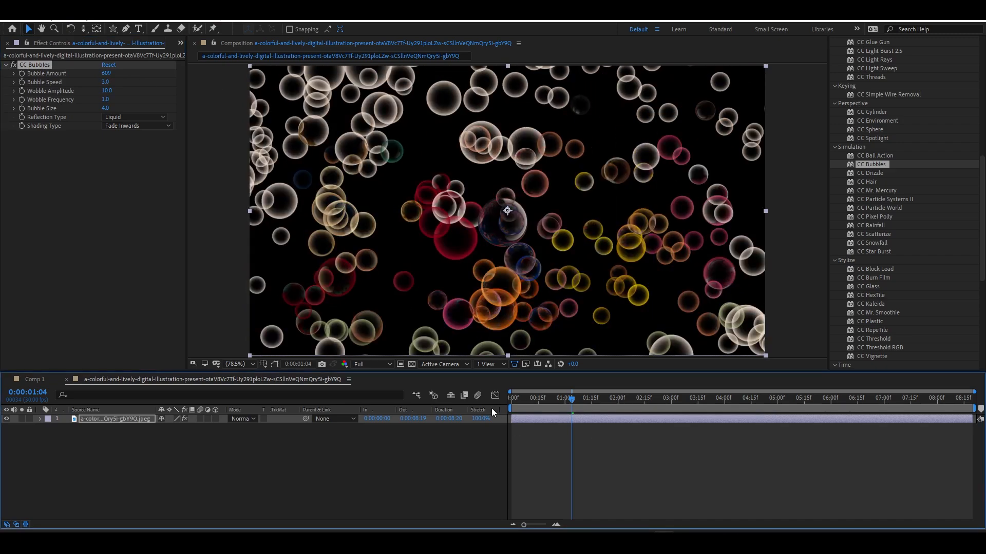
key(space)
key(ctrl+z)
drag(106, 84, 42, 82)
key(space)
key(space)
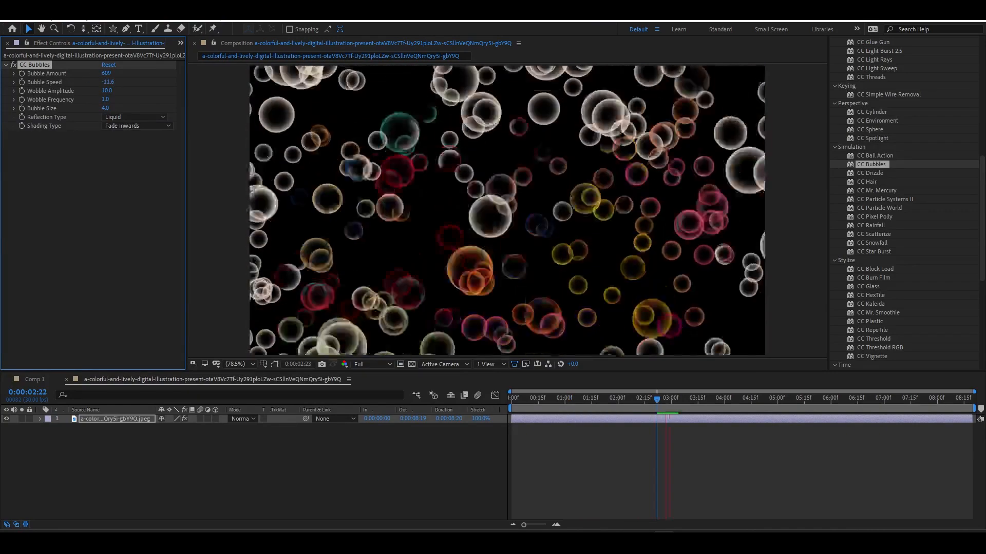
key(space)
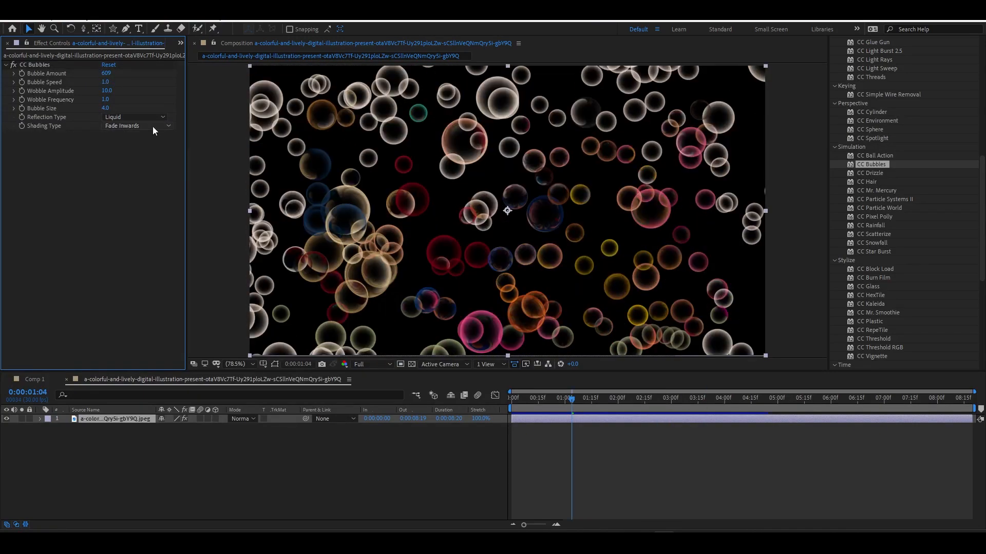
- Try a Wobble Amplitude of 144.7 in CC Bubbles and preview the bubble motion
key(space)
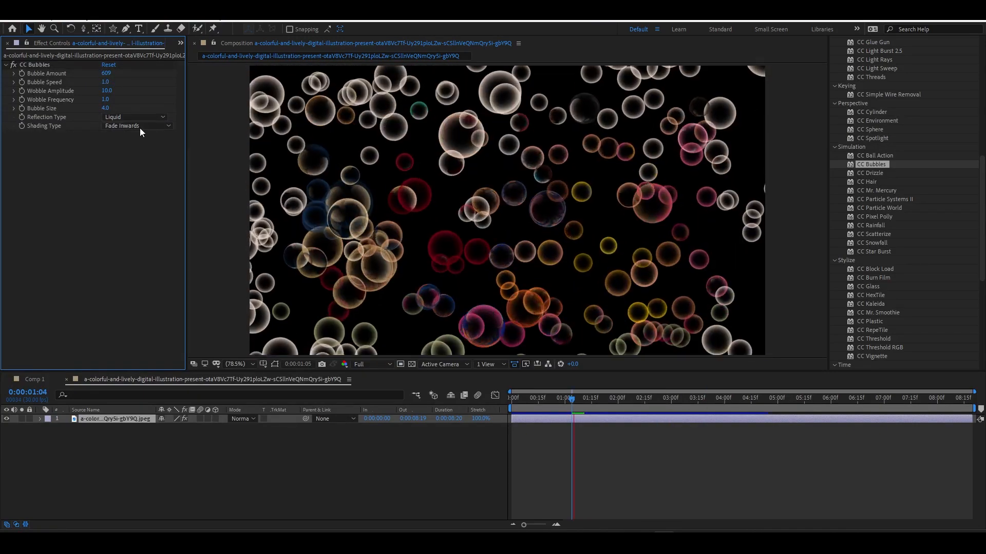
key(space)
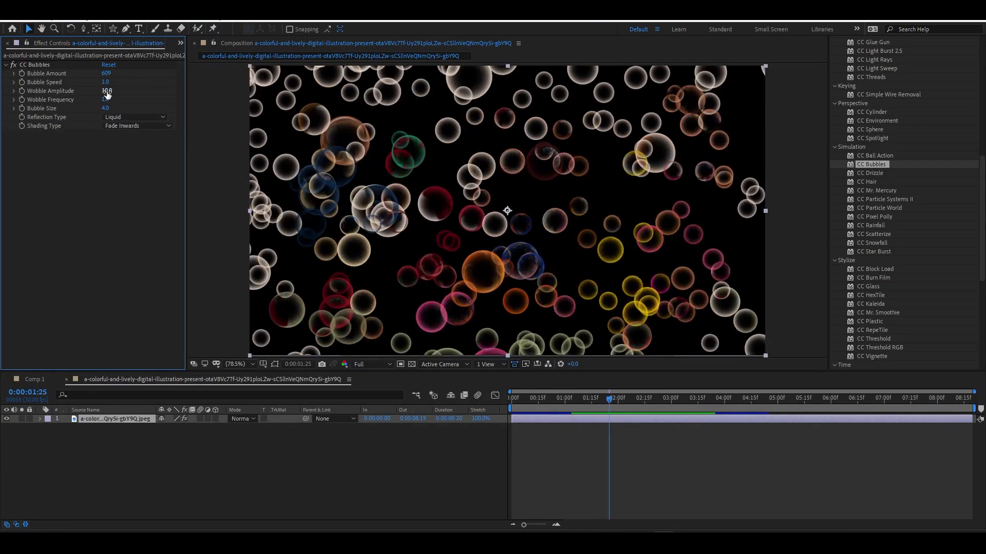
drag(106, 93, 231, 79)
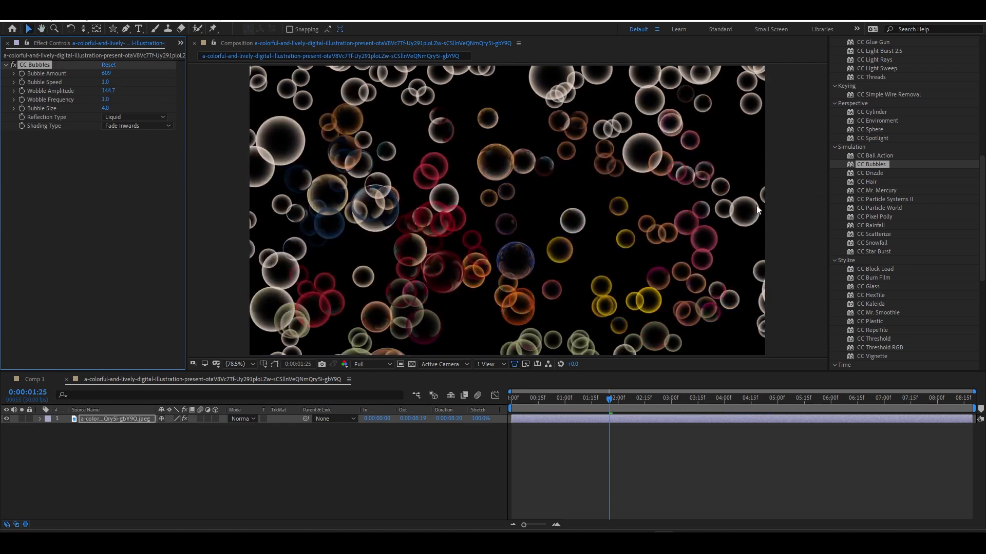
key(space)
key(space)
- Set Wobble Amplitude to 2.4 and Wobble Frequency to 3.5 in CC Bubbles, and preview the motion
drag(106, 91, 242, 108)
key(space)
key(space)
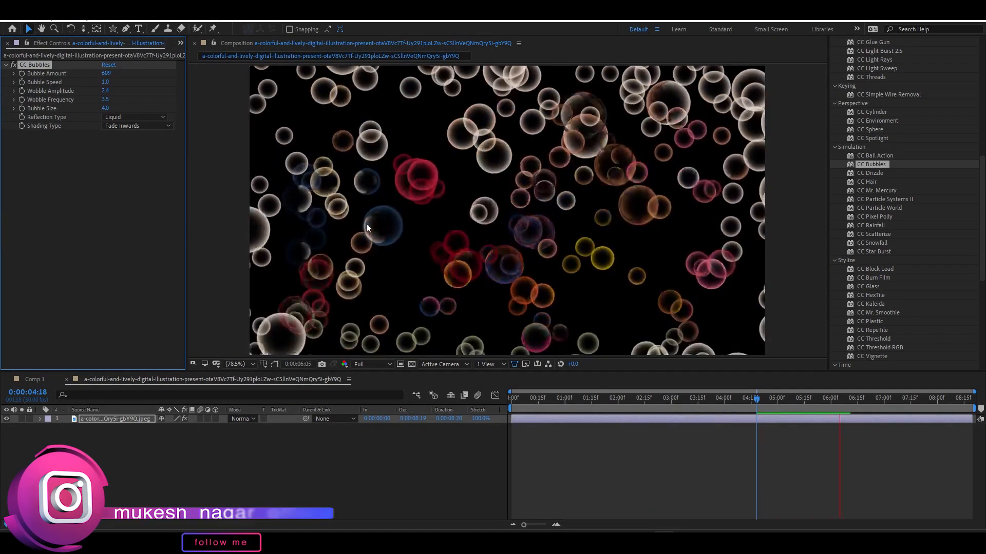
- Undo the last Wobble Frequency change and set Bubble Size to 3.7 in CC Bubbles, previewing the motion
key(space)
key(ctrl+z)
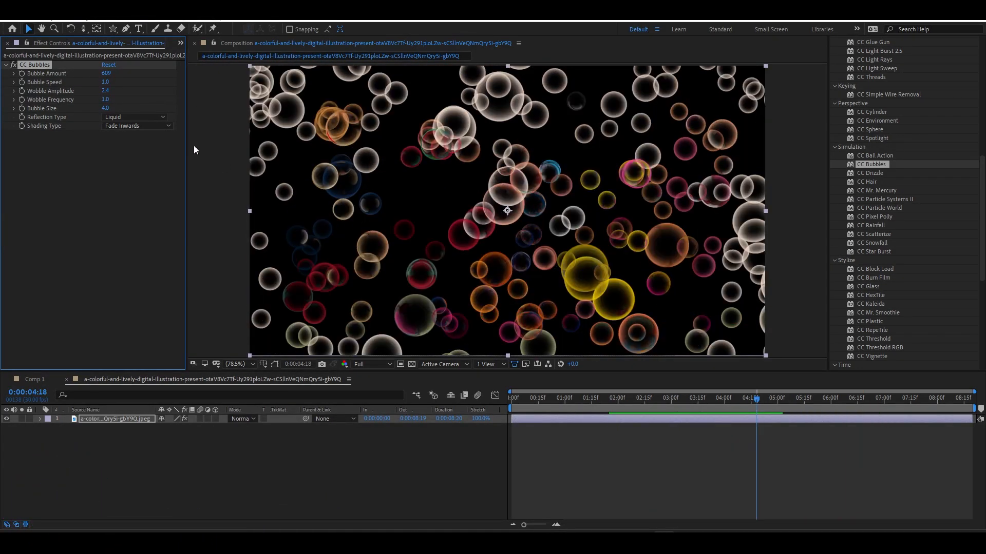
mouse_move(106, 109)
mouse_down()
mouse_move(332, 112)
mouse_move(96, 113)
mouse_up()
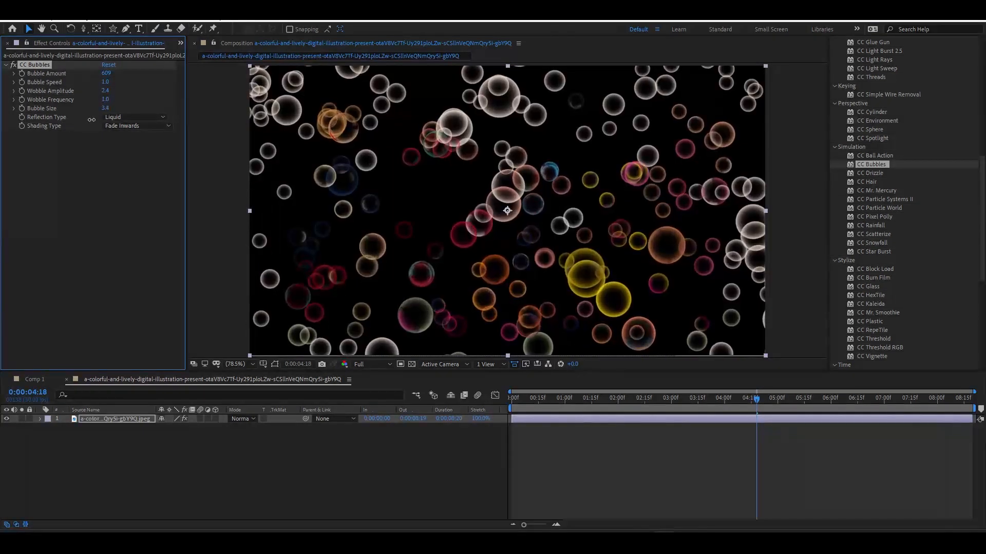
key(space)
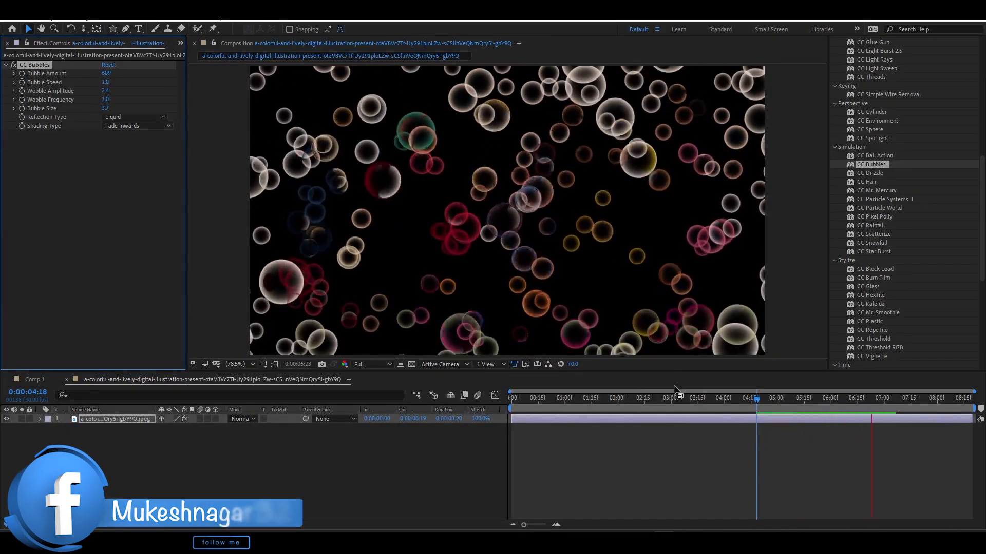
key(space)
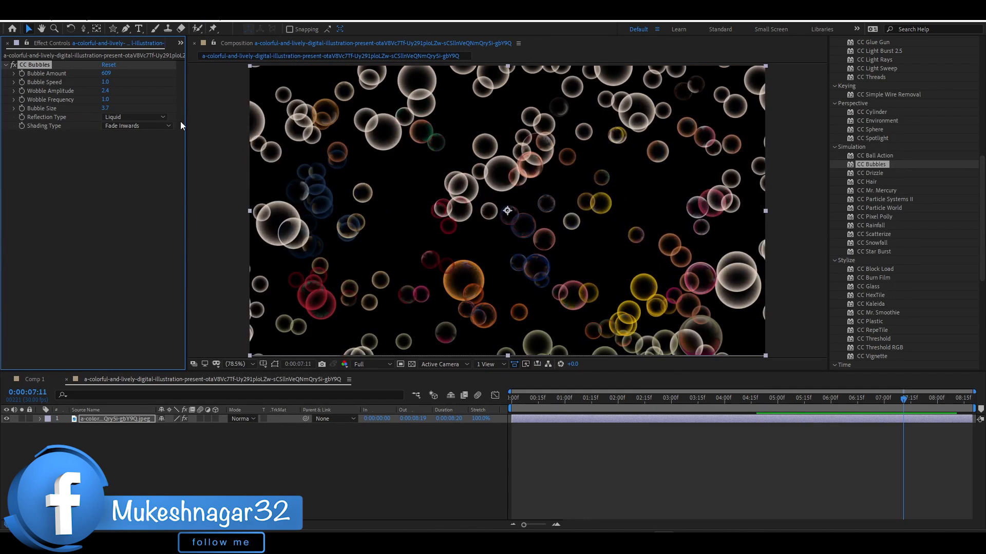
- Set the CC Bubbles Reflection Type to Metal, previewing it and comparing it with Liquid
click(134, 117)
click(132, 140)
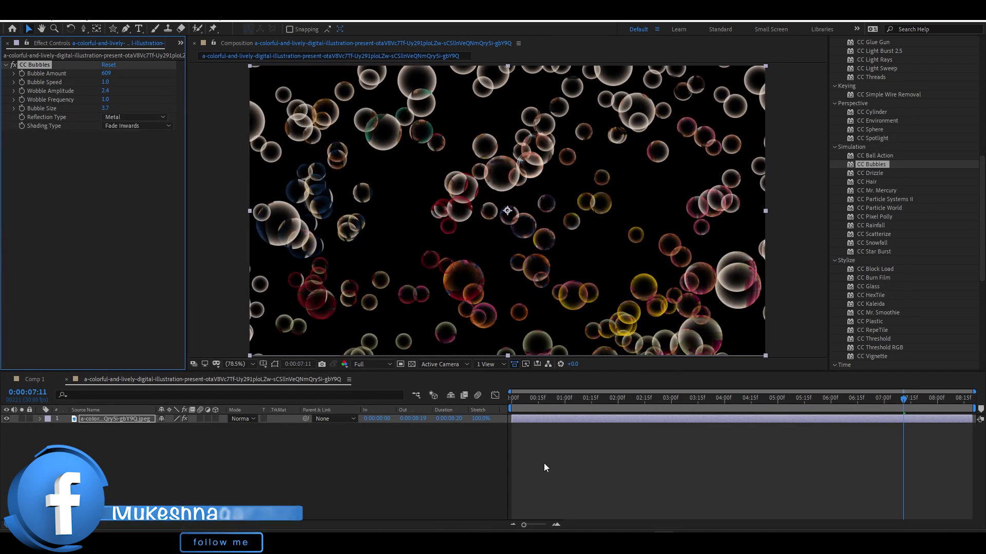
key(space)
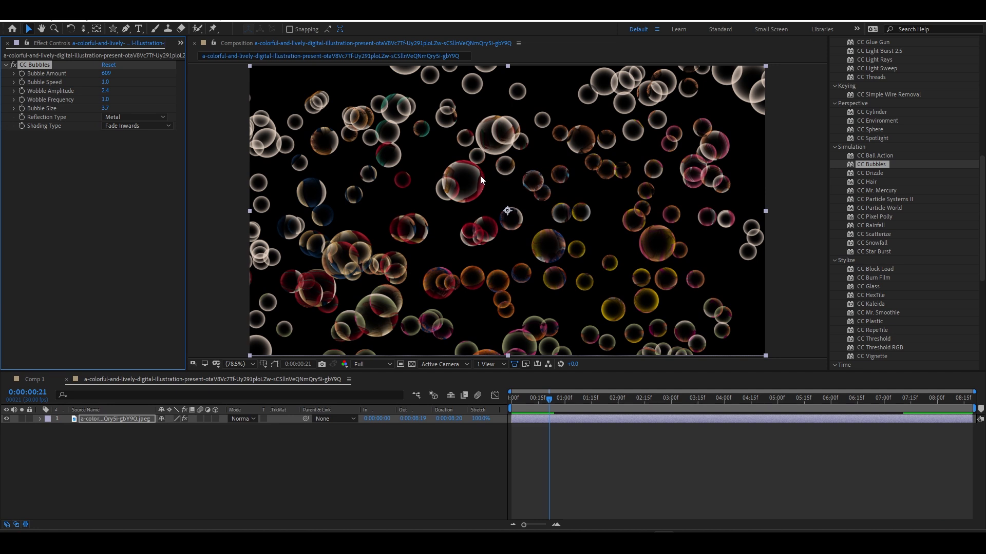
click(162, 117)
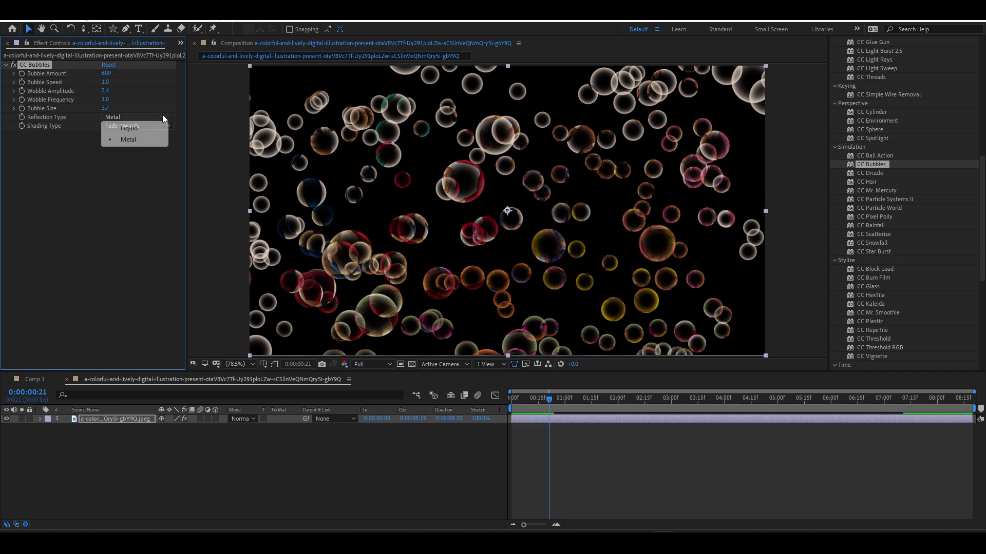
click(123, 128)
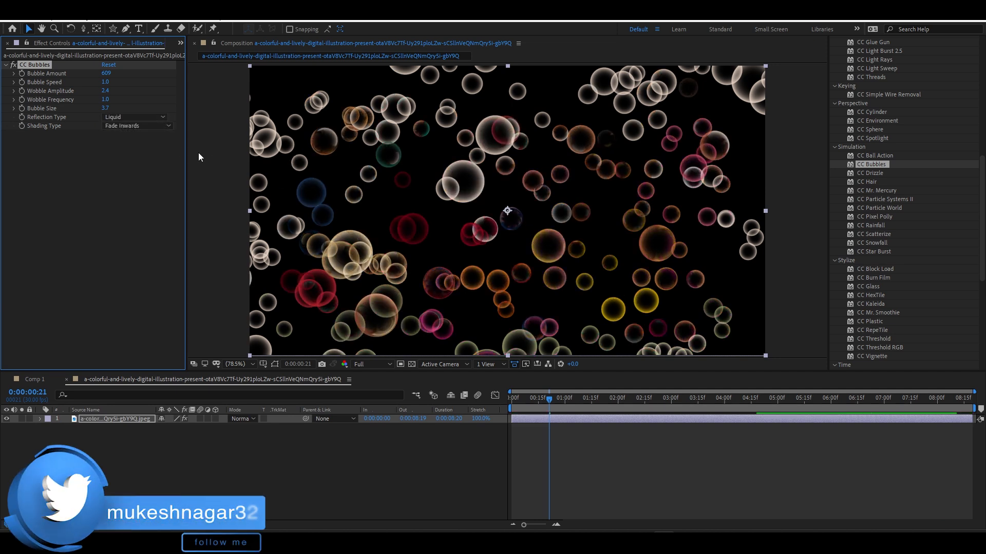
click(153, 117)
click(147, 139)
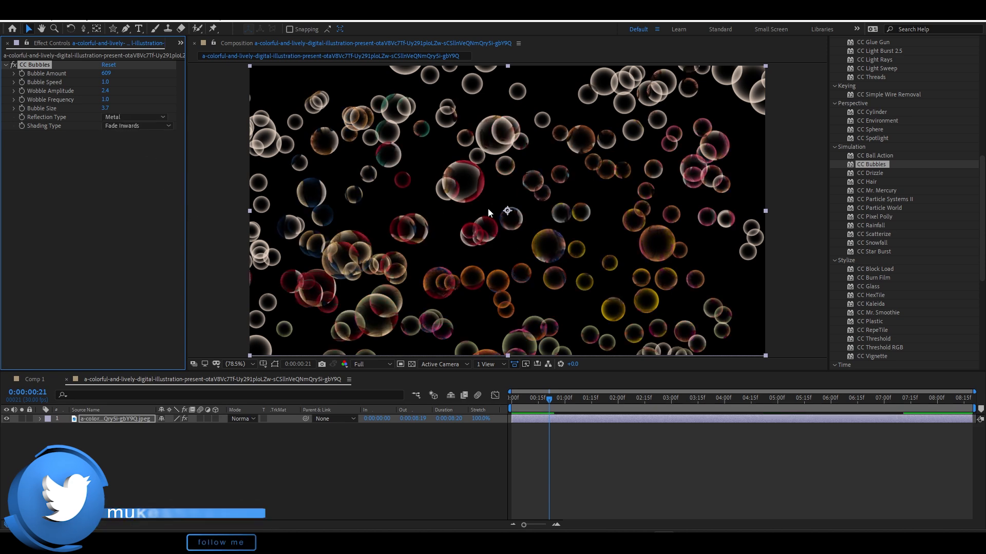
- Preview the metallic bubbles from near the start of the composition
drag(582, 400, 516, 400)
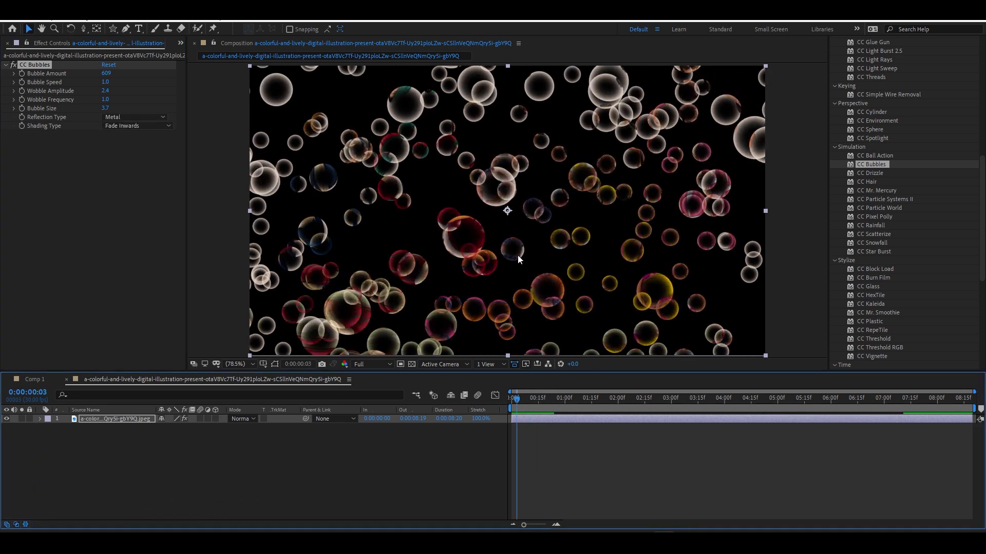
key(space)
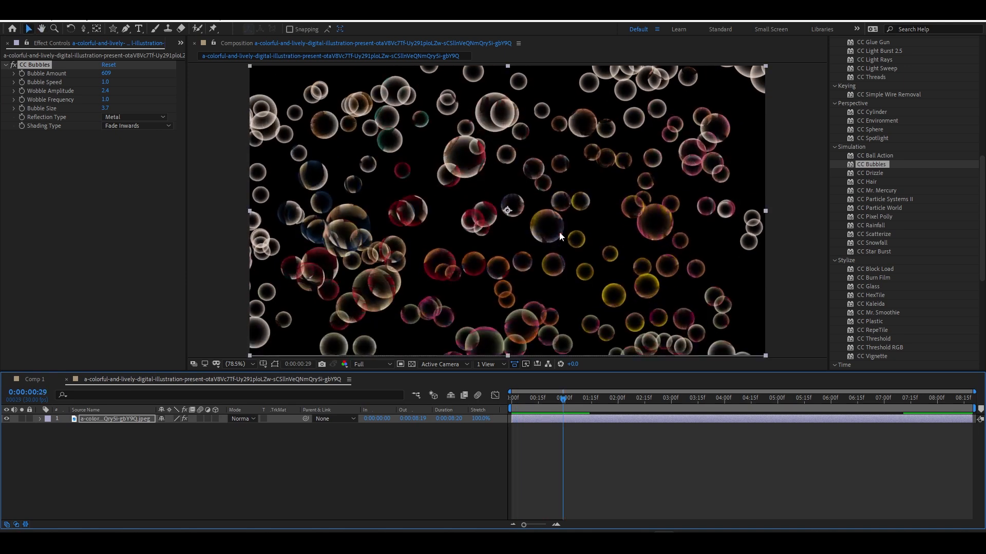
key(space)
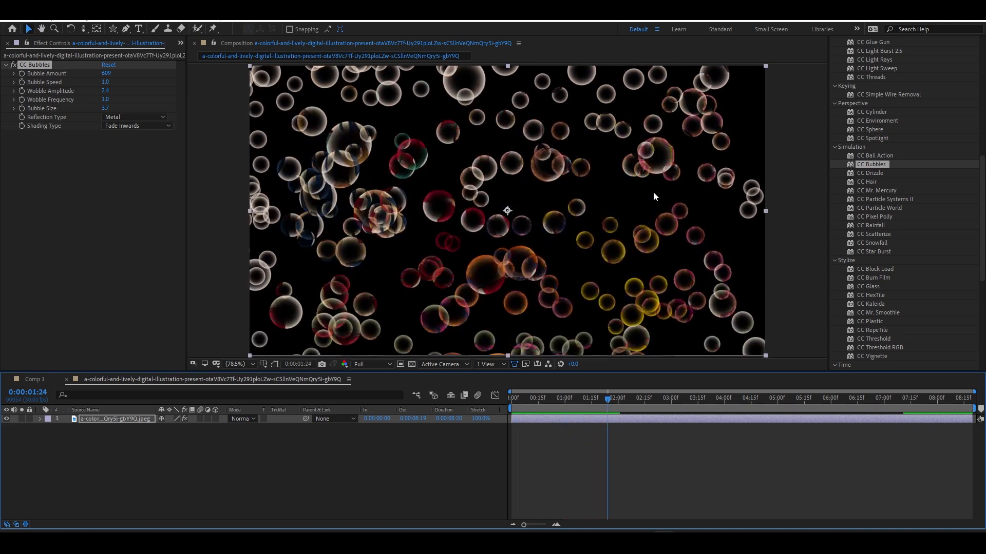
key(space)
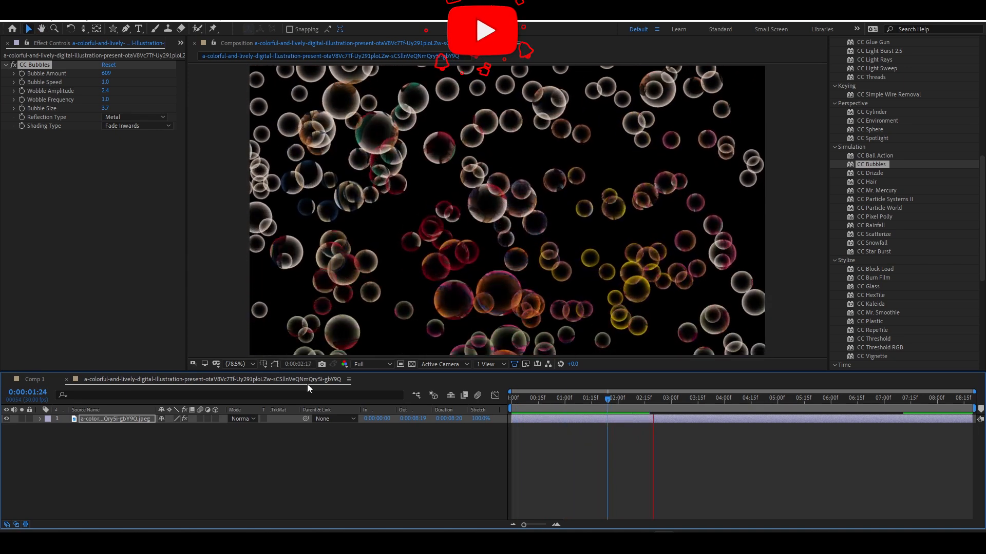
- Hide the illustration layer and paste its CC Bubbles effect onto a new 1280 × 720 px cyan solid, previewing the motion
click(141, 458)
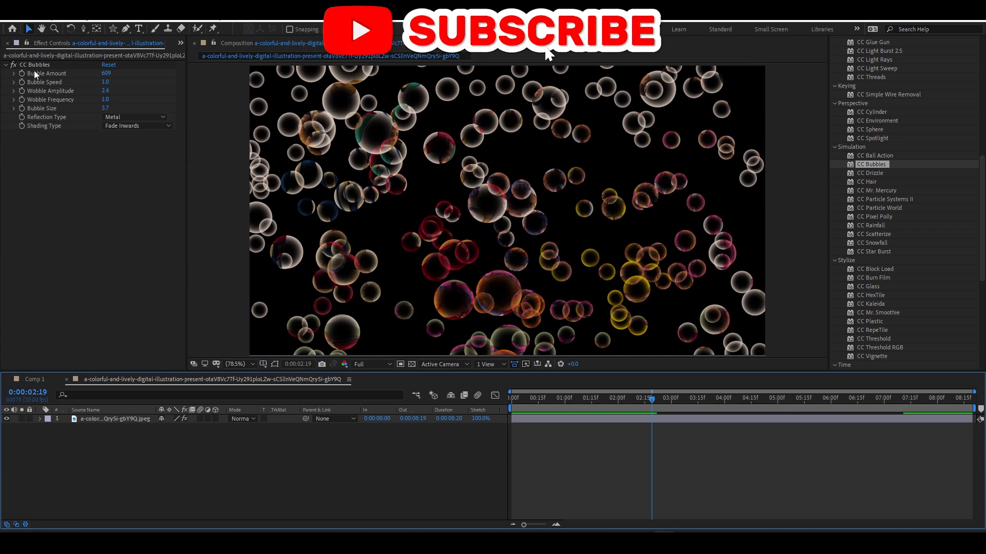
click(6, 419)
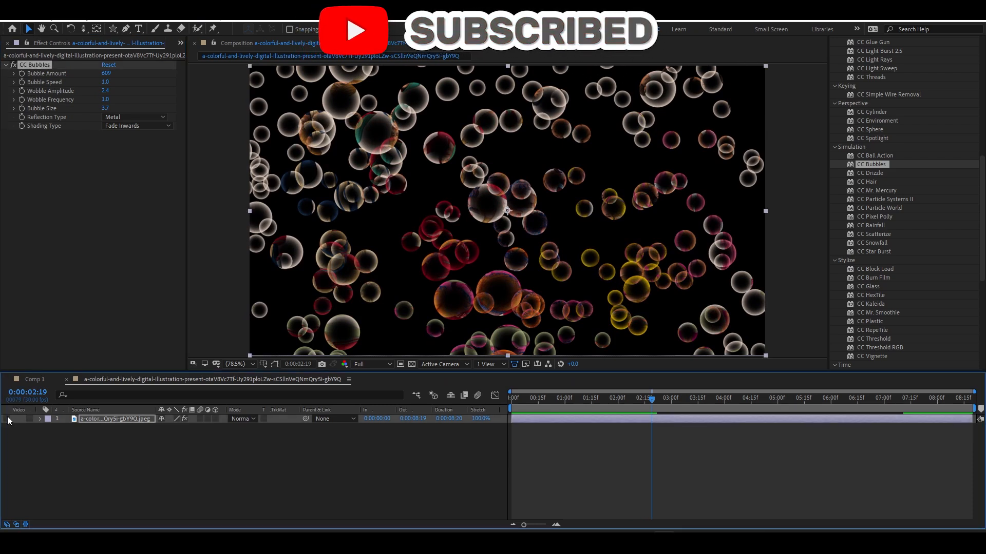
right_click(233, 479)
mouse_move(334, 358)
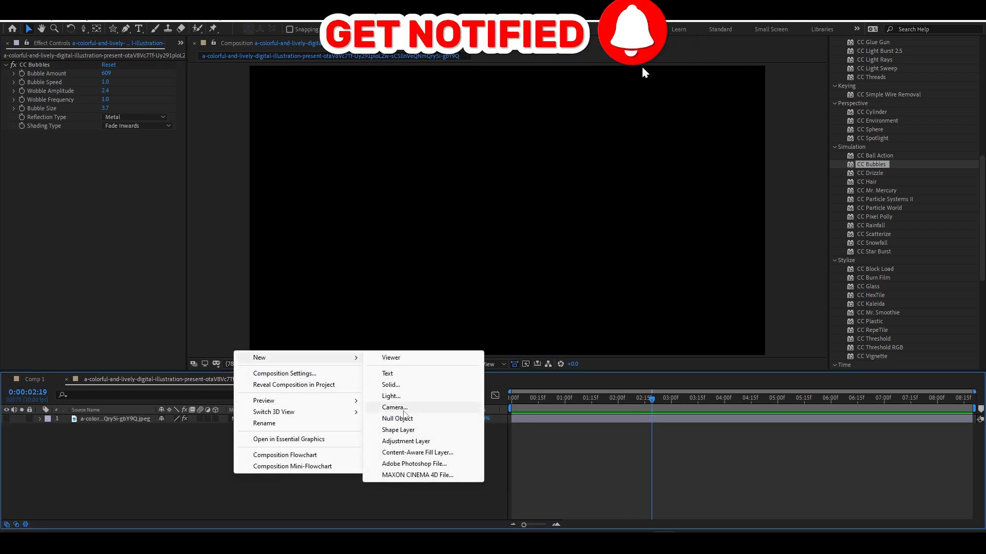
click(390, 384)
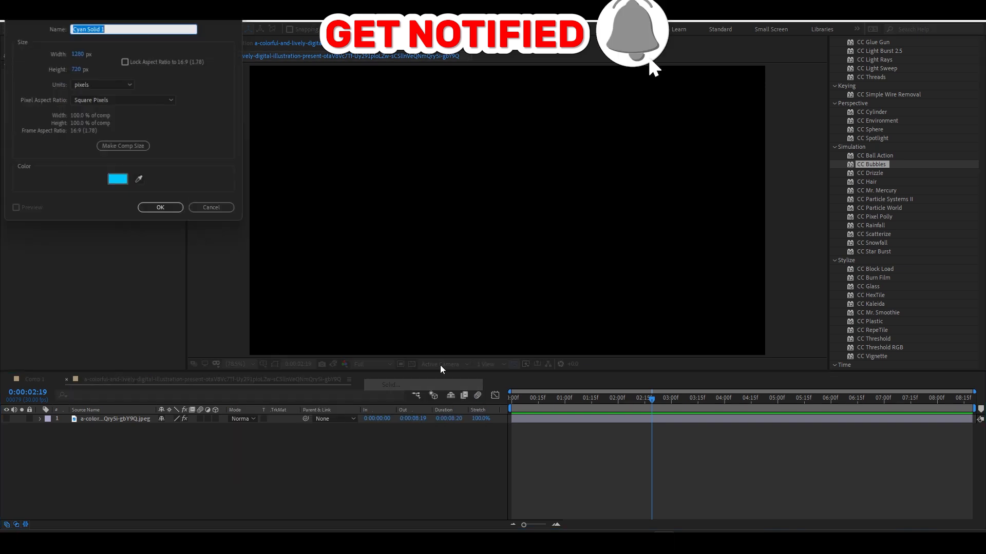
click(161, 211)
key(ctrl+v)
click(342, 476)
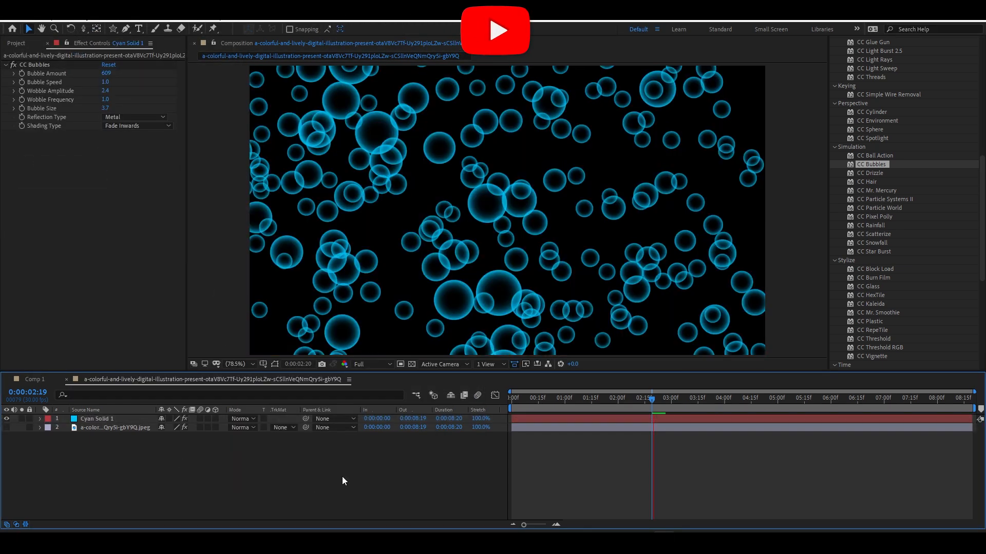
key(space)
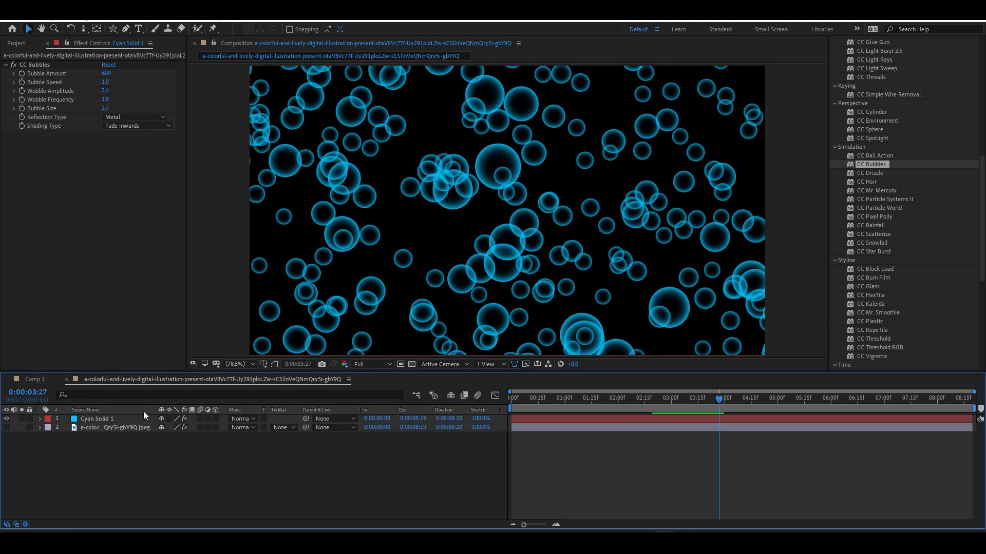
- Search the effects for "ram" and apply Gradient Ramp to the cyan solid
click(108, 419)
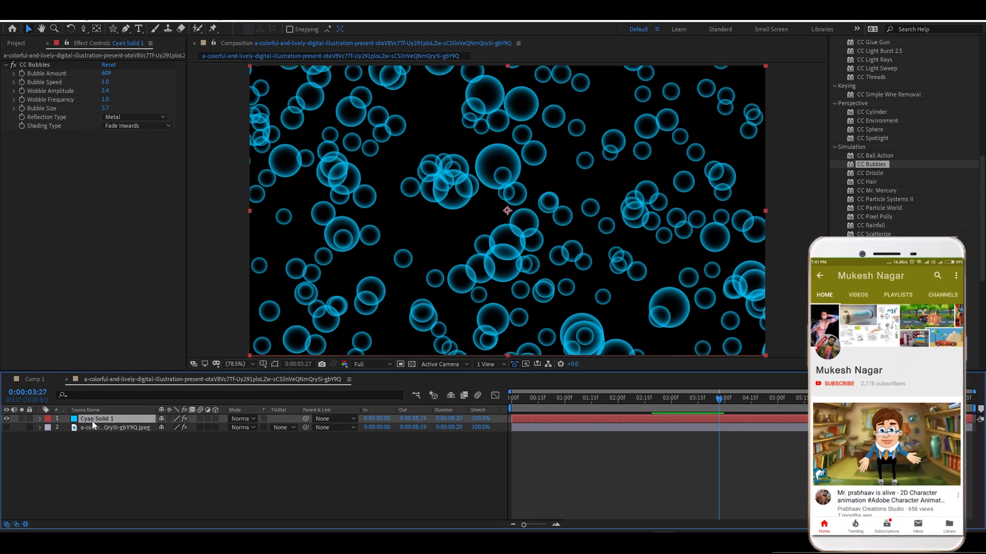
scroll(904, 129, up, 5)
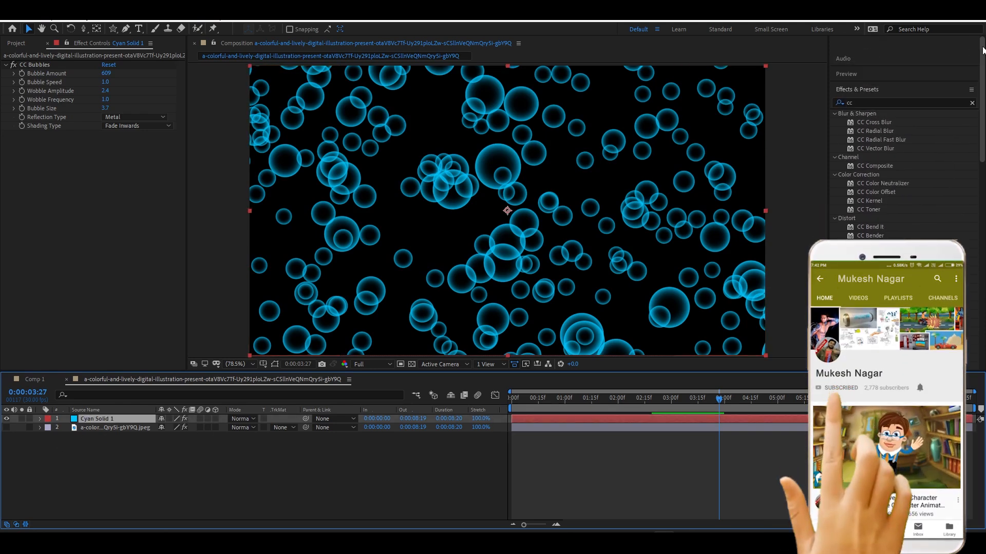
click(853, 103)
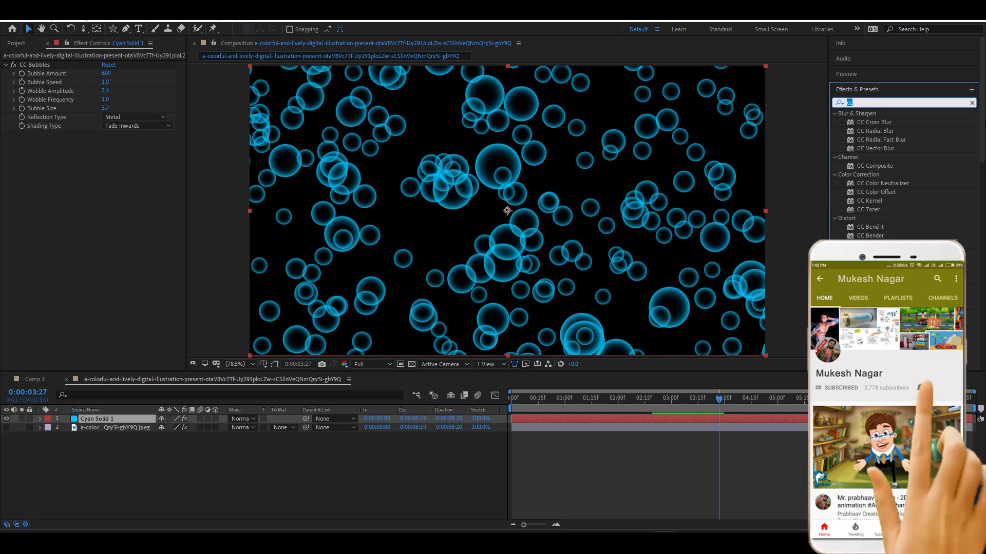
text(ram)
click(893, 288)
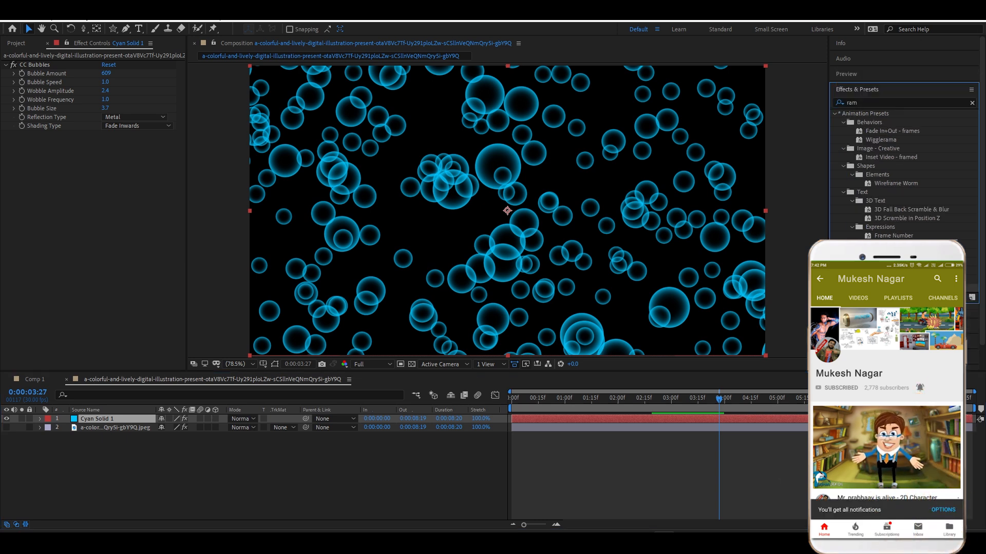
drag(893, 288, 124, 420)
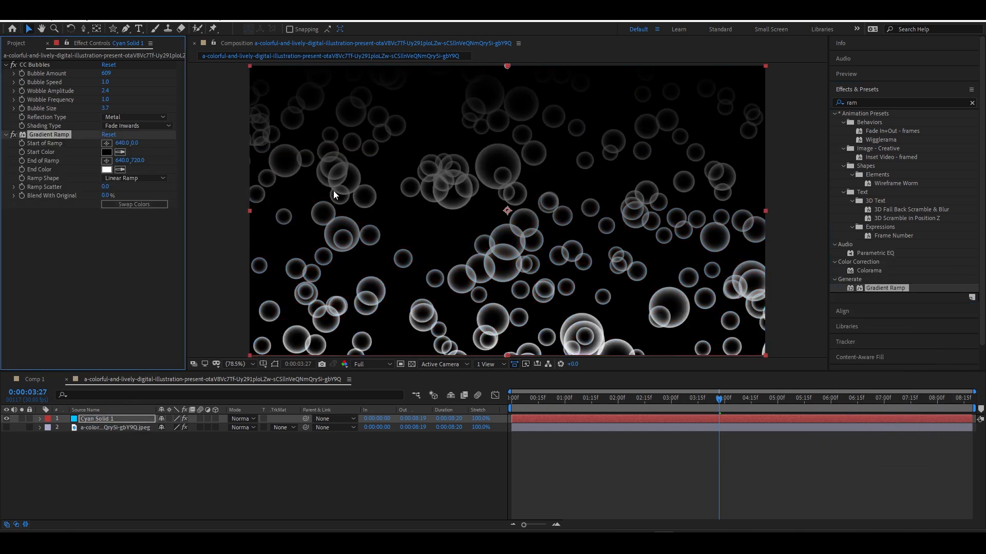
- Set the Gradient Ramp's Start Color to green and End Color to orange, and preview the bubbles
click(106, 152)
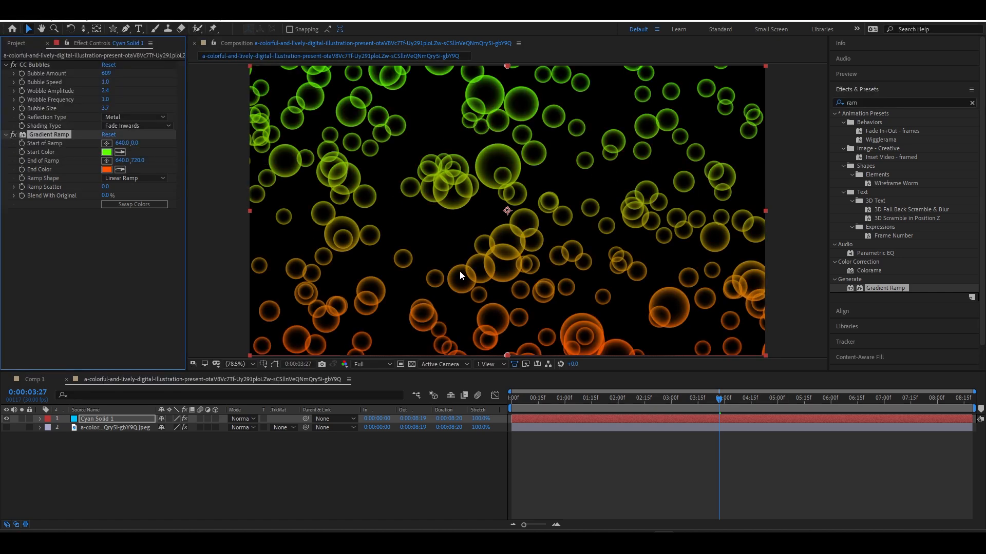
key(space)
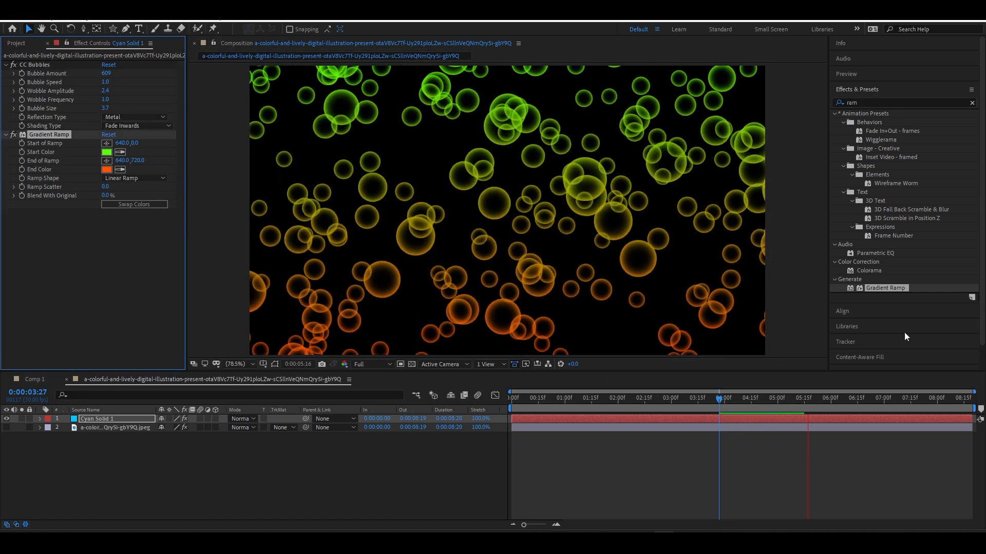
key(space)
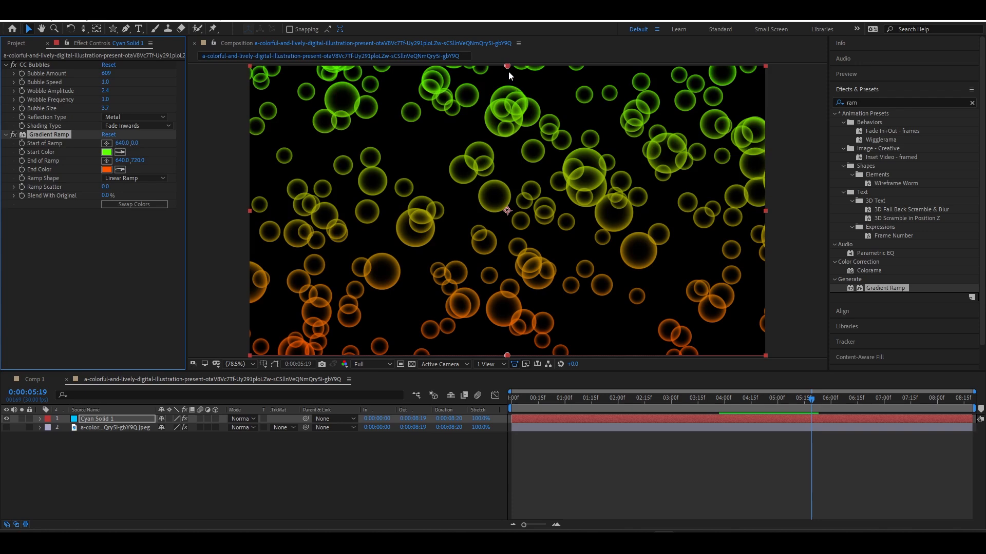
- Move the linear ramp's start point to about 355.8, 337.7 and its end point to about 953.5, 337.7
drag(508, 68, 393, 203)
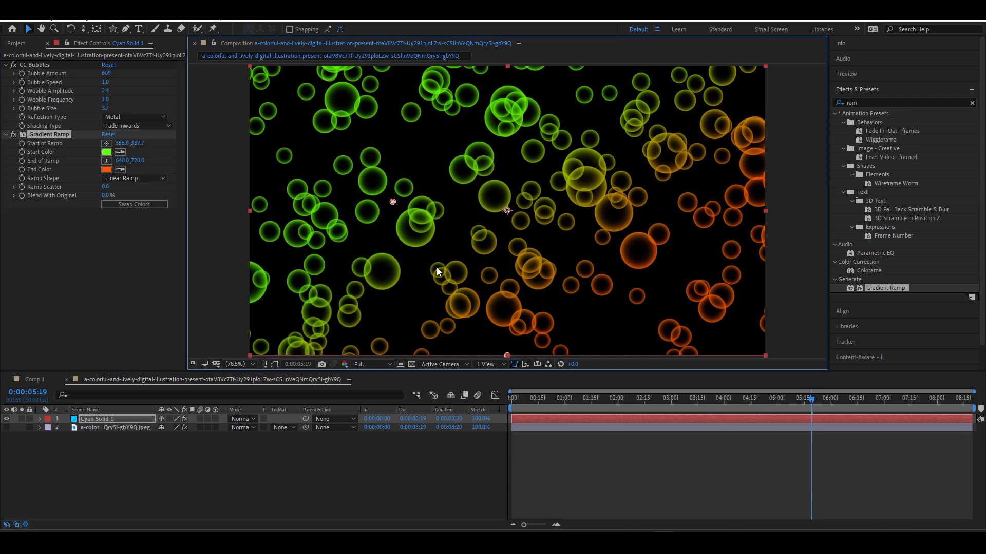
drag(508, 355, 637, 202)
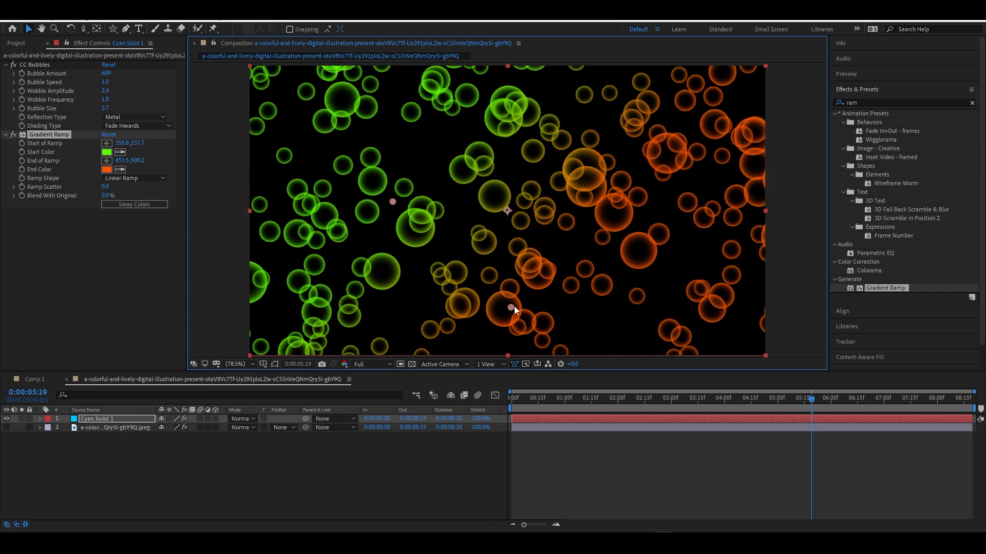
- Change the Ramp Shape to Radial Ramp, with its start at about 665.5, 350.4 and its end at about 1042.7, 312.2
click(165, 178)
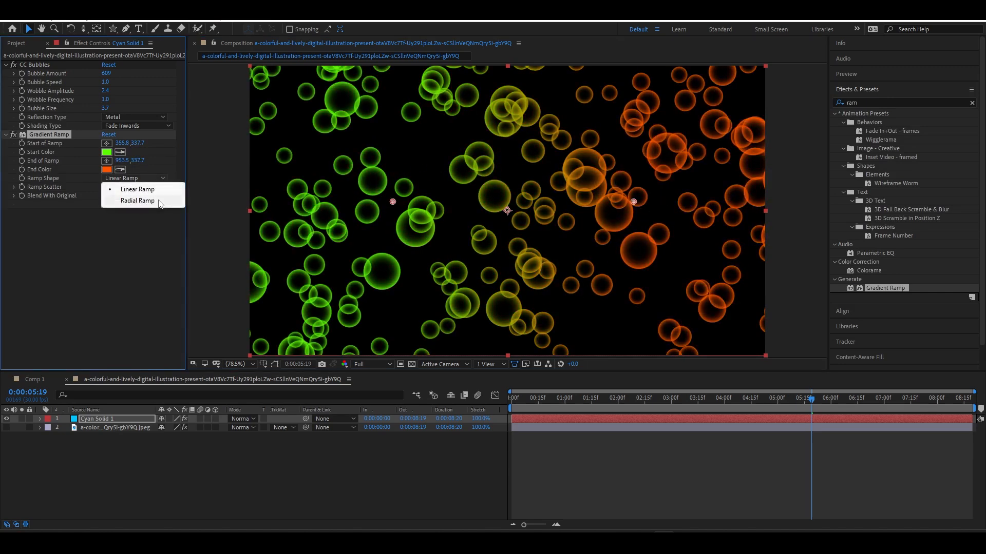
click(138, 201)
drag(393, 202, 511, 209)
drag(637, 202, 680, 189)
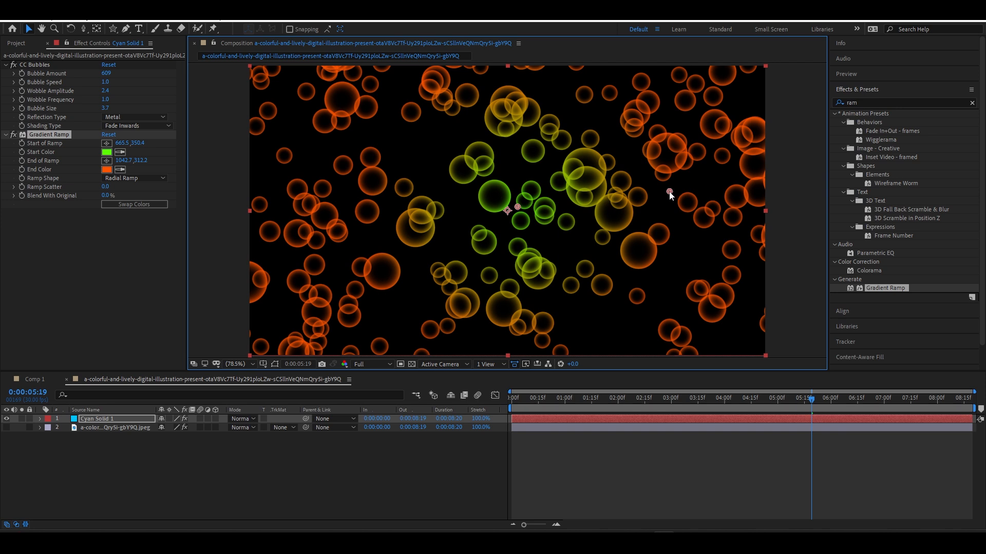
- Shrink the radial ramp by moving its end point close to the start, at about 687, 382
drag(669, 193, 513, 212)
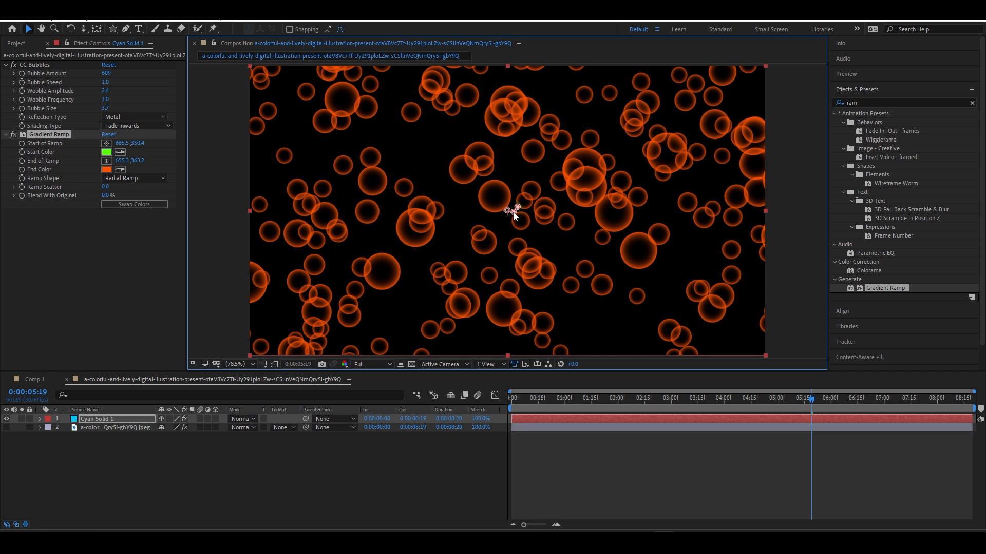
drag(513, 213, 509, 218)
drag(519, 221, 517, 221)
- Keyframe the Gradient Ramp's End of Ramp at the composition start and again at 0:00:02:00 with about 3406.7, 1591.6
click(514, 399)
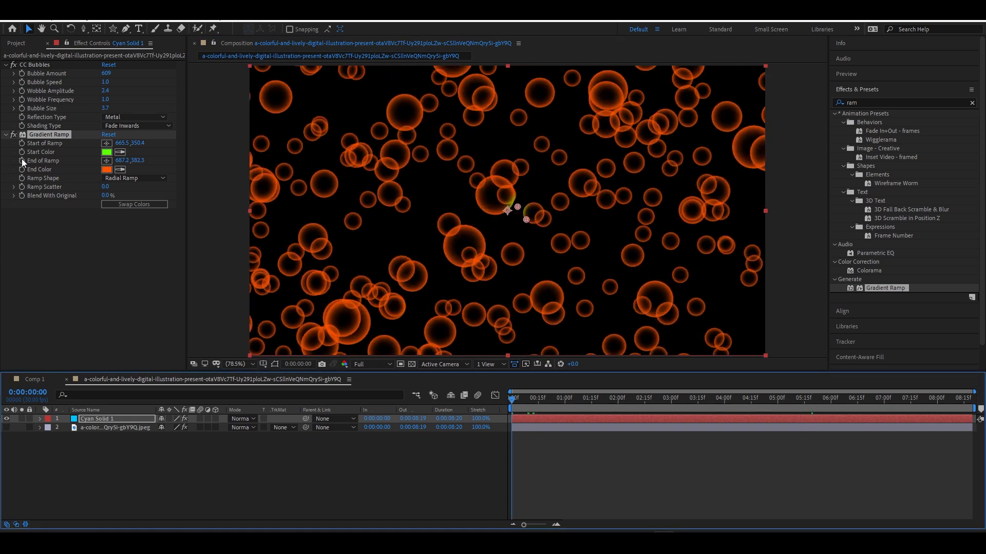
click(23, 161)
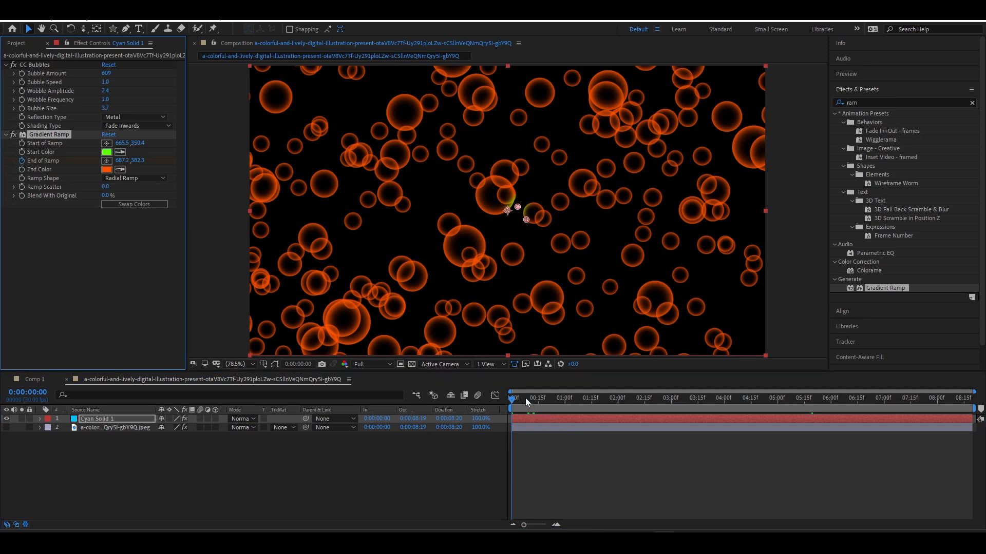
drag(525, 399, 618, 404)
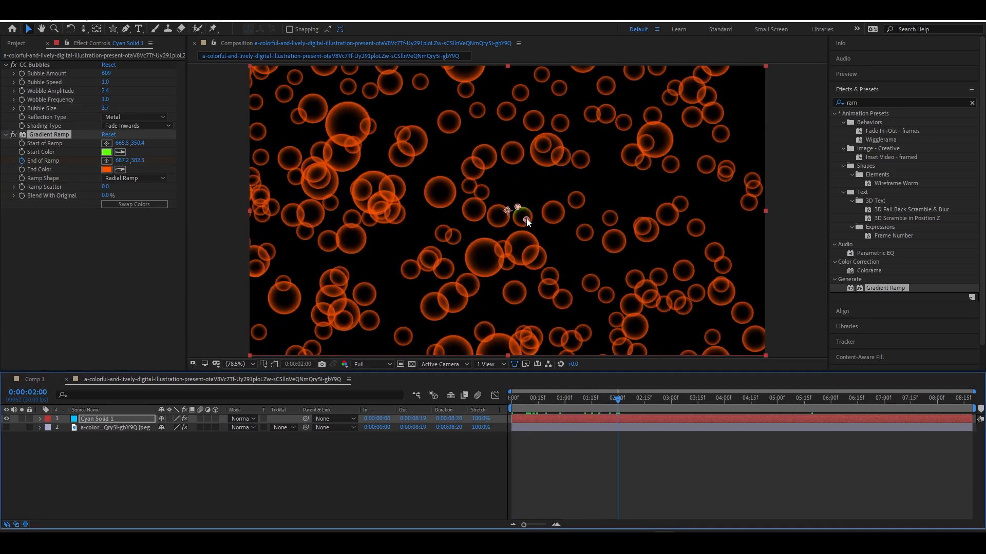
drag(527, 221, 796, 336)
scroll(682, 310, down, 2)
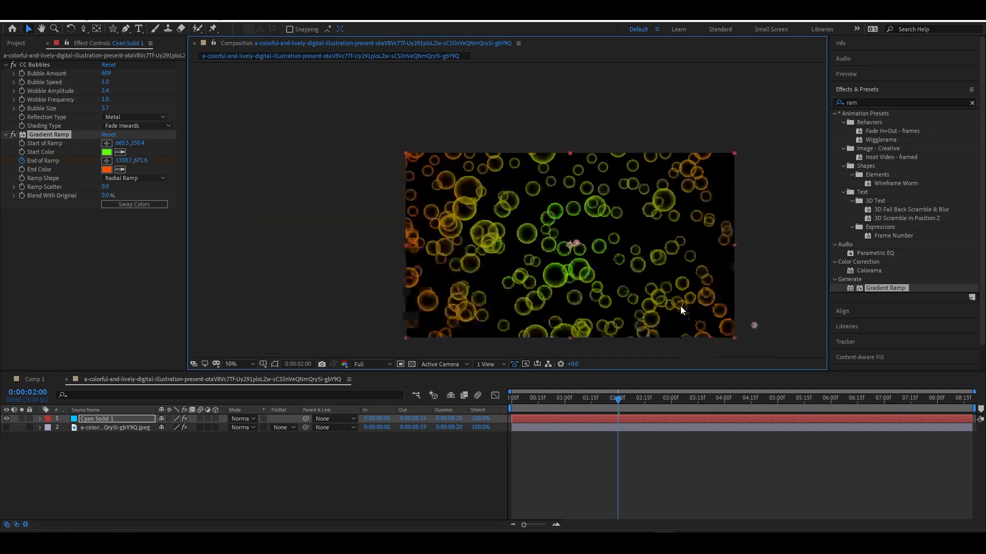
scroll(708, 315, down, 2)
drag(578, 220, 847, 347)
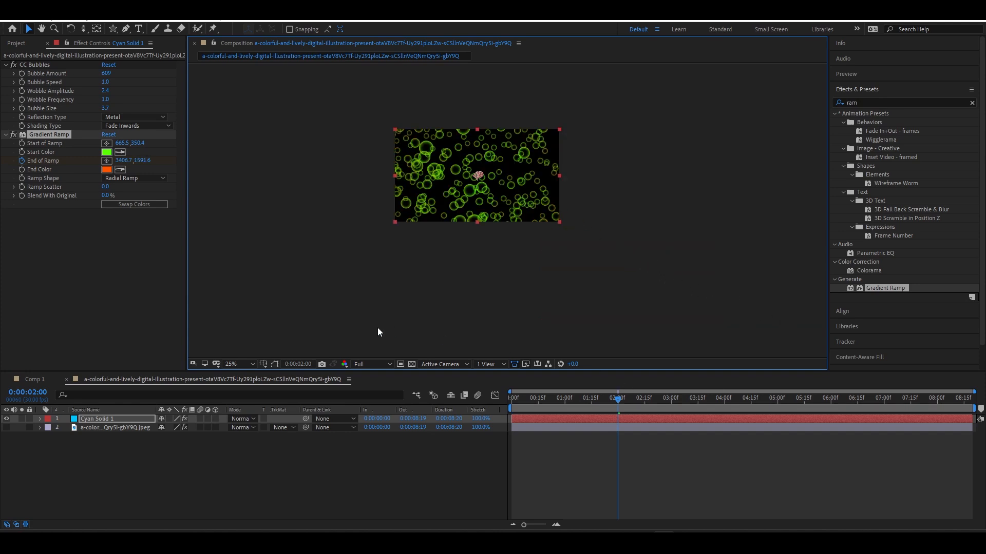
click(253, 361)
click(234, 187)
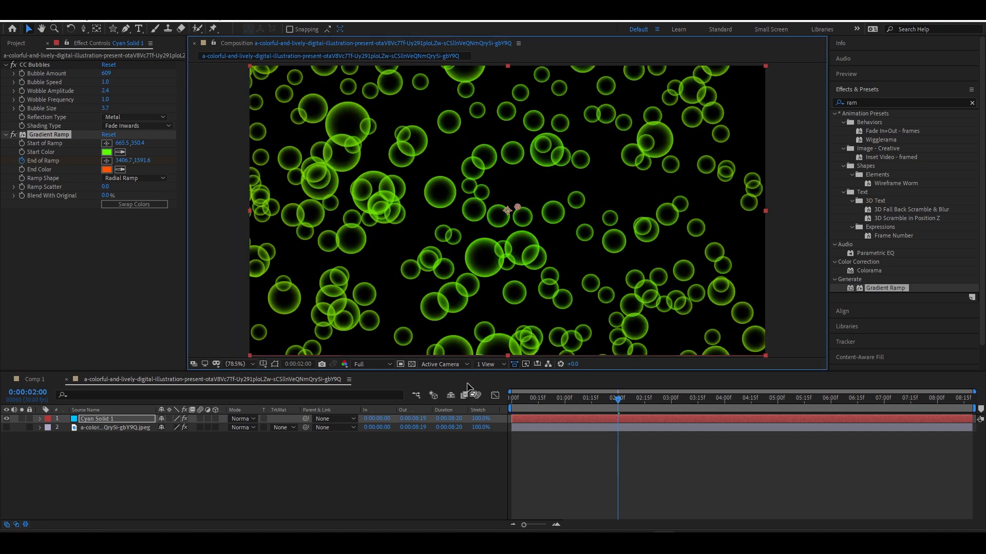
- Preview the animated radial ramp on the bubbles from the start of the composition
click(513, 401)
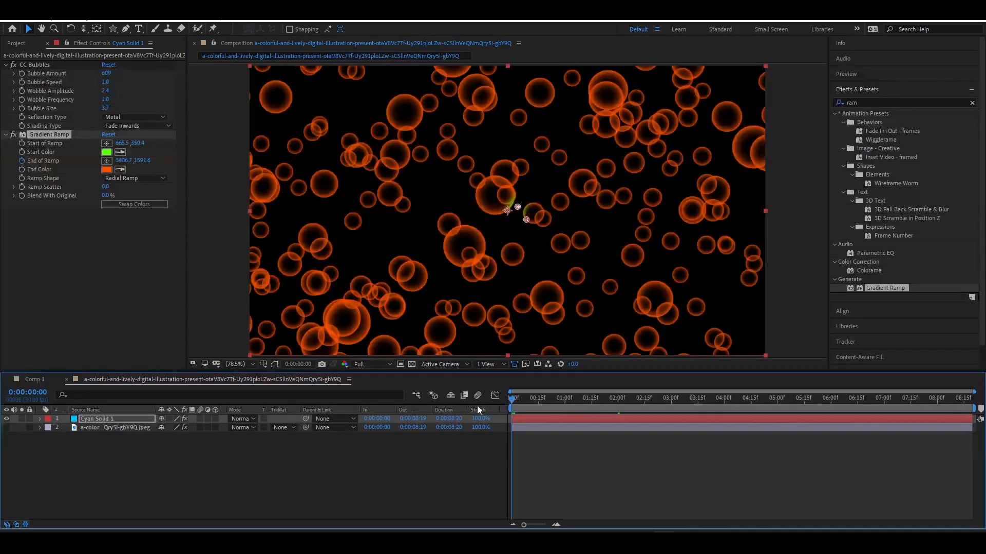
click(444, 485)
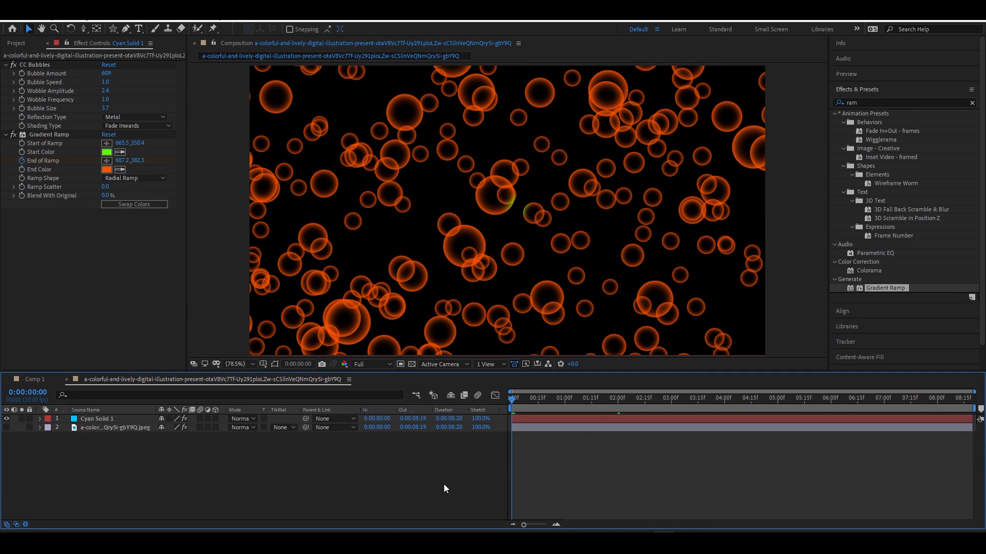
key(space)
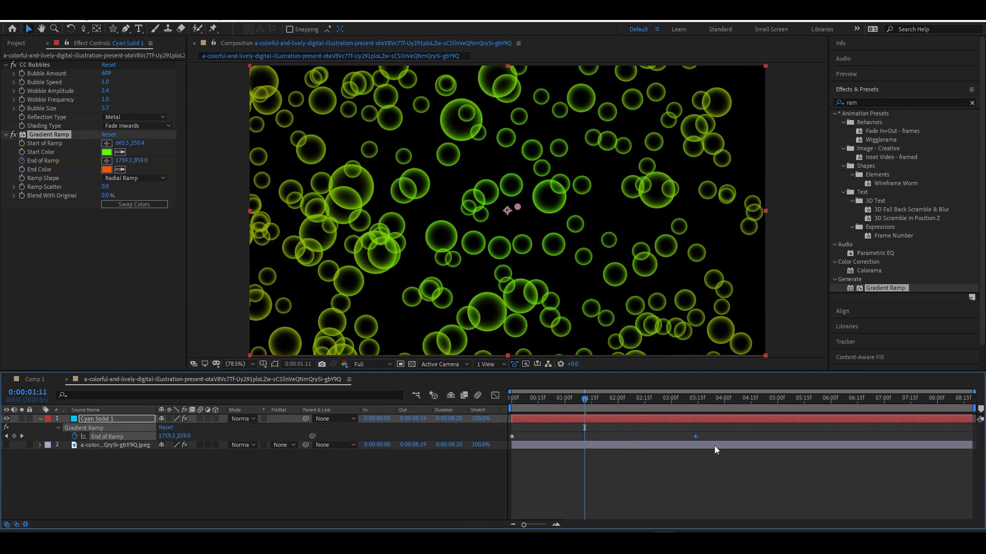
- Slow the ramp animation by moving the second End of Ramp keyframe past the composition's end, and preview it from the start
drag(695, 436, 900, 437)
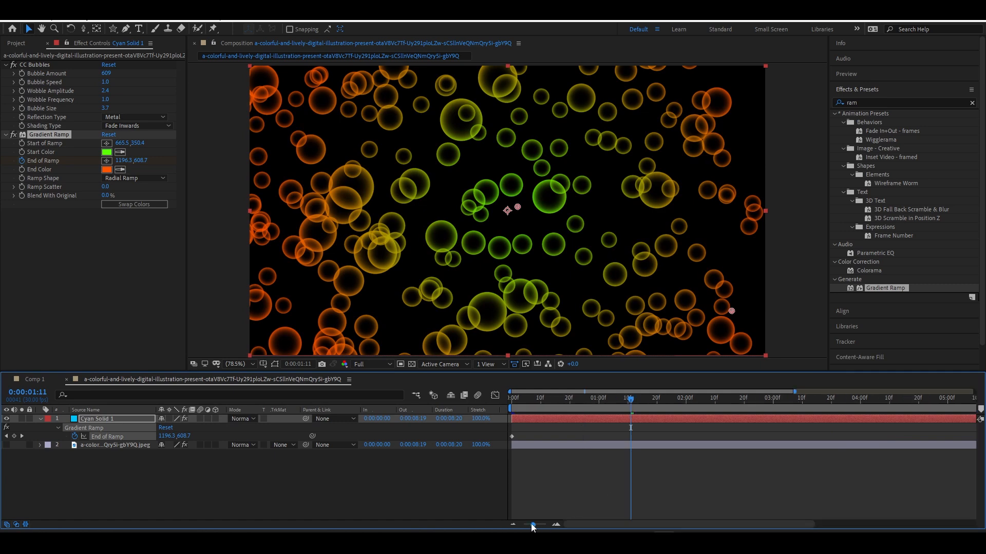
drag(902, 437, 981, 440)
click(647, 474)
drag(584, 399, 501, 411)
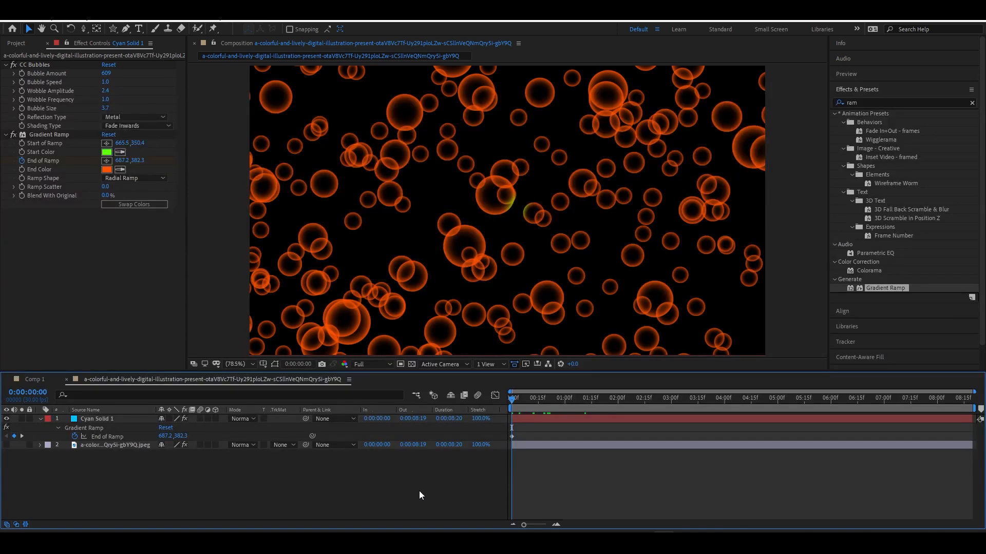
key(space)
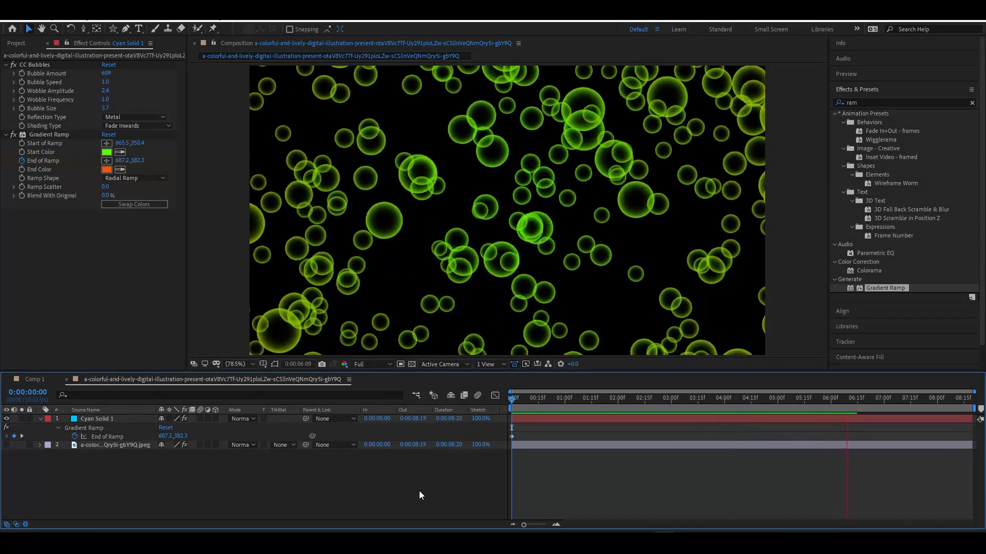
key(space)
key(Home)
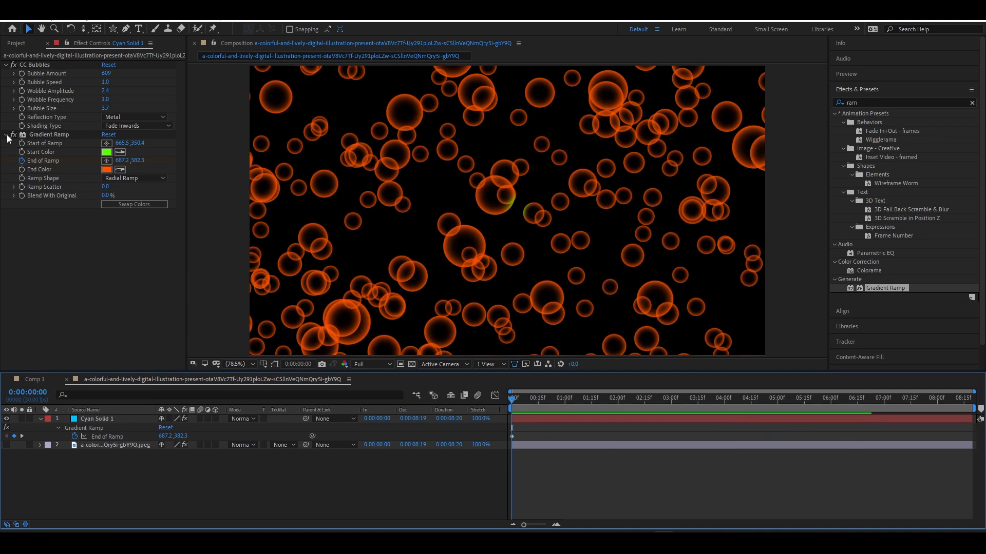
- Replace the Gradient Ramp on Cyan Solid 1 with the 4-Color Gradient effect
click(42, 134)
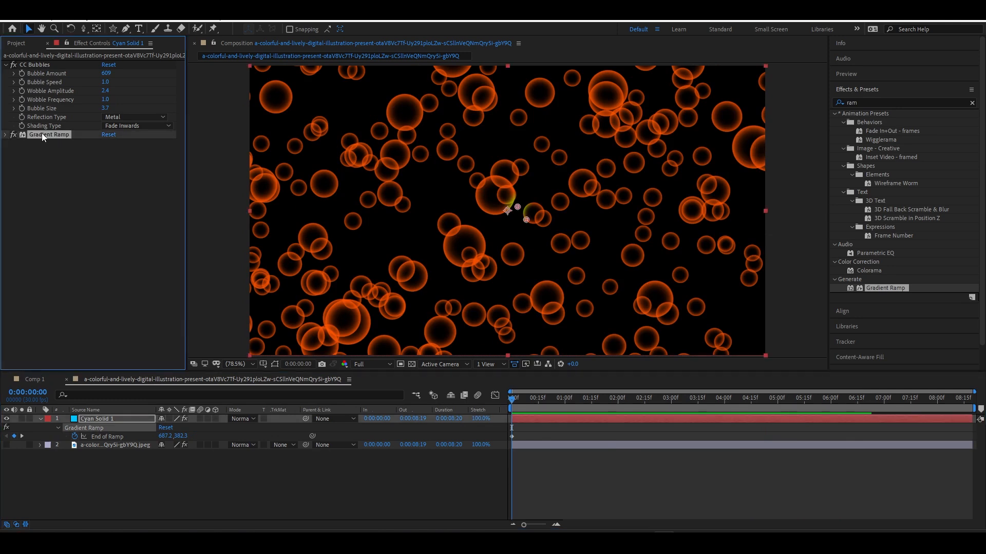
key(Delete)
key(ctrl+f)
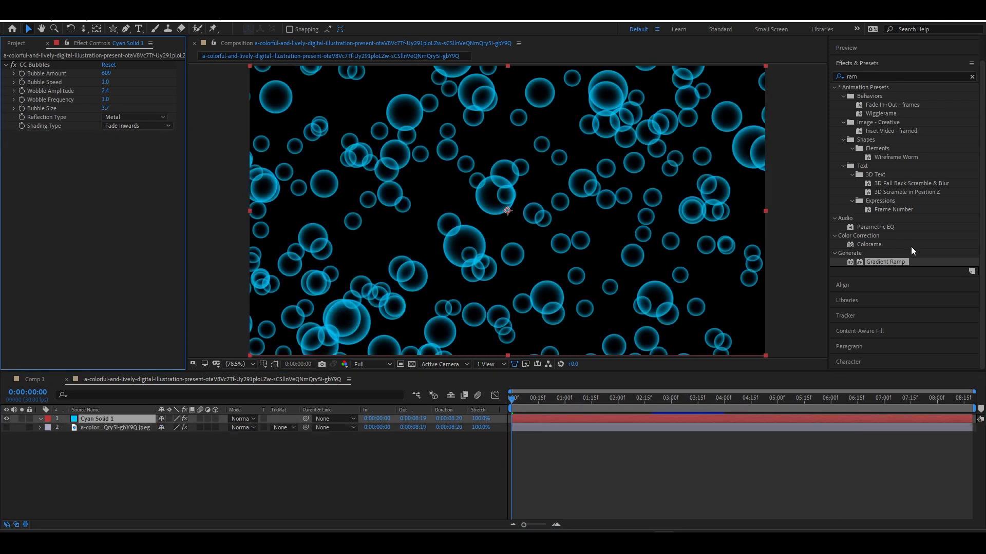
text(gr)
click(883, 351)
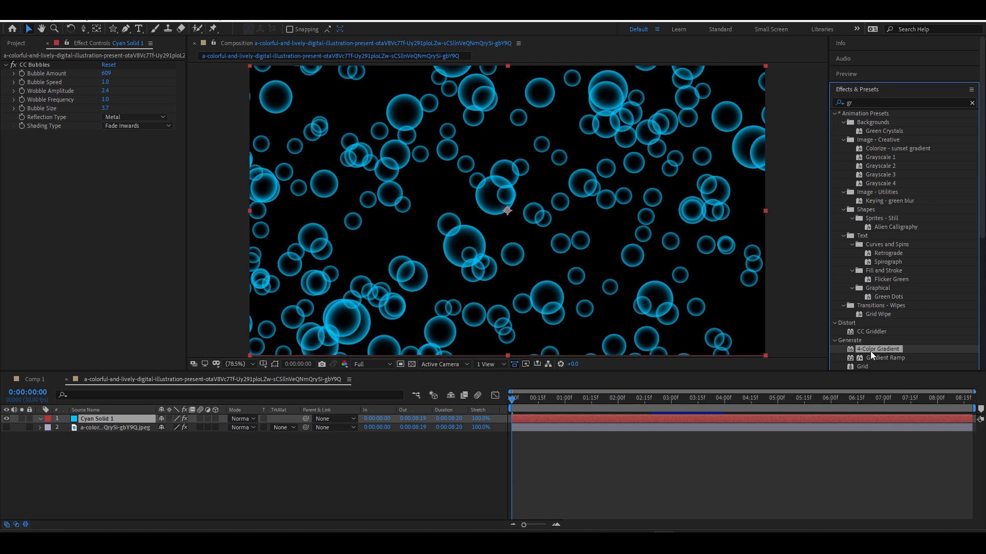
drag(870, 351, 86, 422)
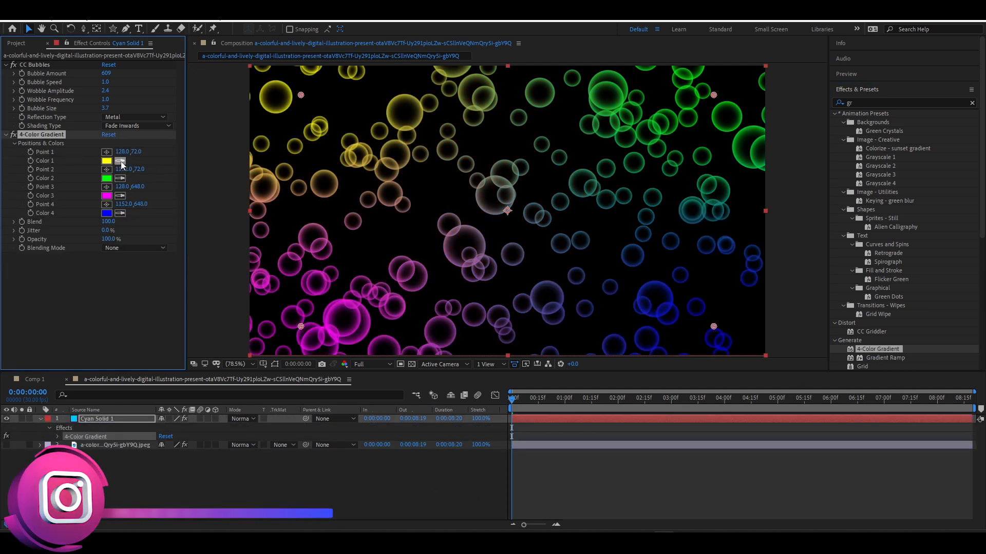
- Move the gradient's Point 1 to about 312, 186, Point 2 to 942, 172, Point 3 to 358, 502 and Point 4 to 858, 566
key(comma)
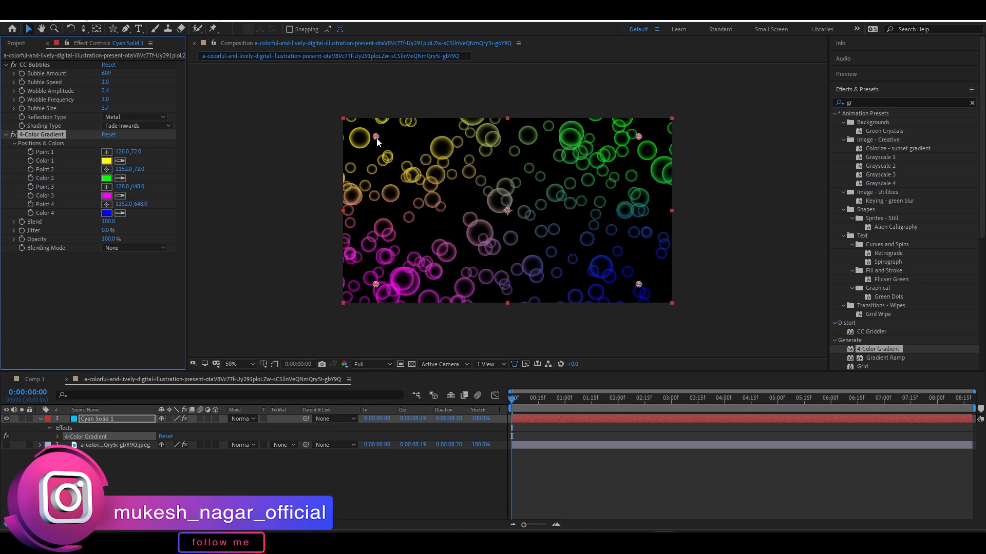
drag(377, 137, 423, 166)
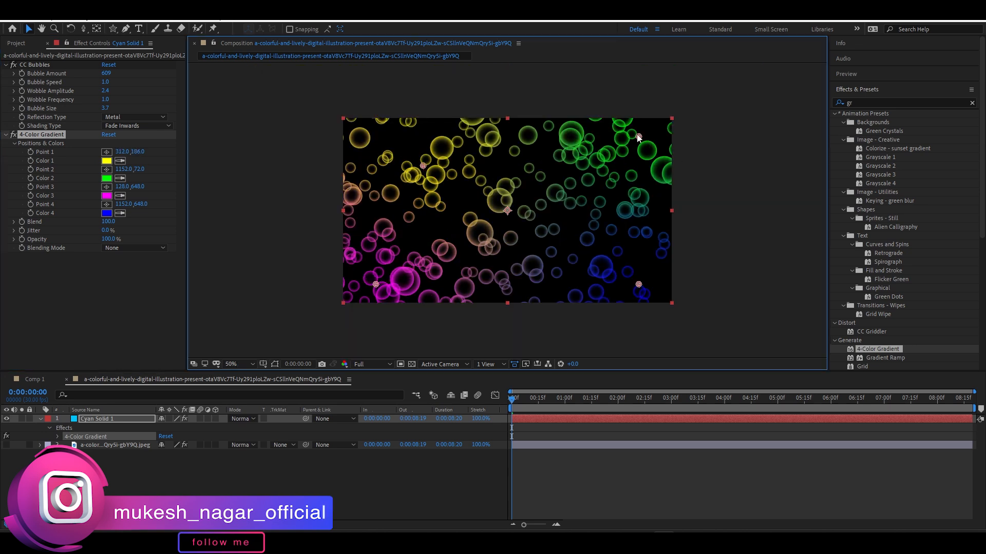
drag(639, 137, 584, 182)
drag(639, 284, 562, 267)
drag(376, 284, 435, 247)
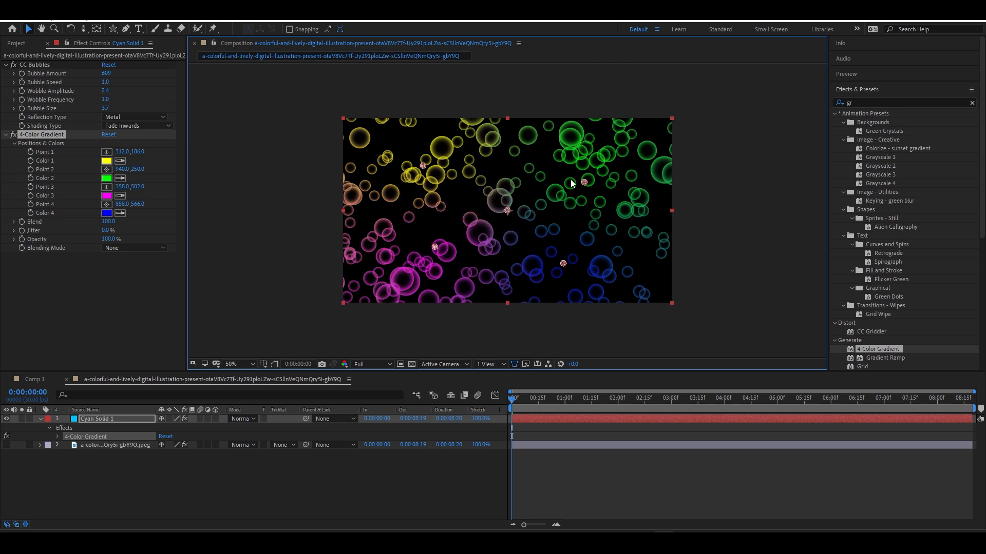
drag(587, 182, 587, 163)
- Try adjusting the 4-Color Gradient's Blend and Opacity, and remove the effect from the solid
drag(106, 221, 324, 231)
drag(104, 239, 243, 255)
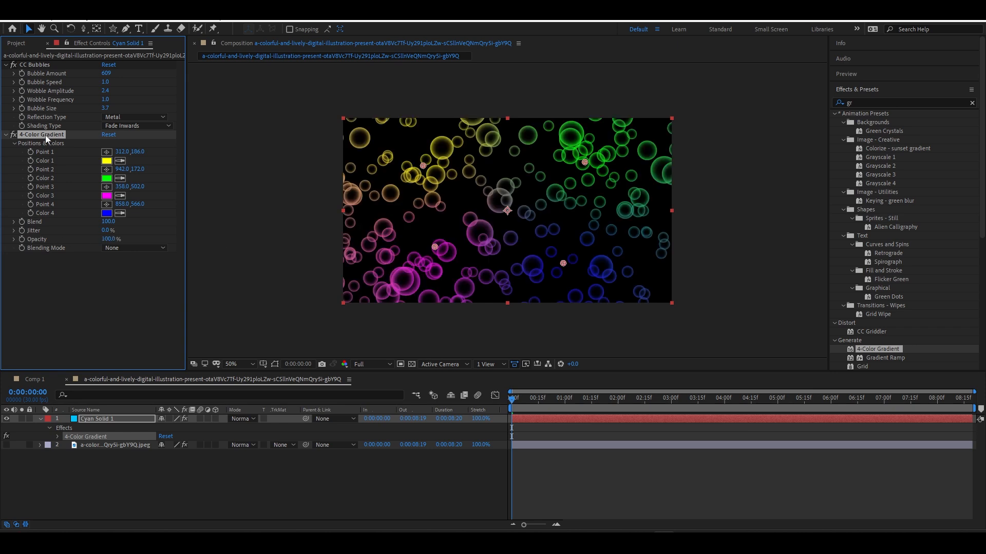
key(Delete)
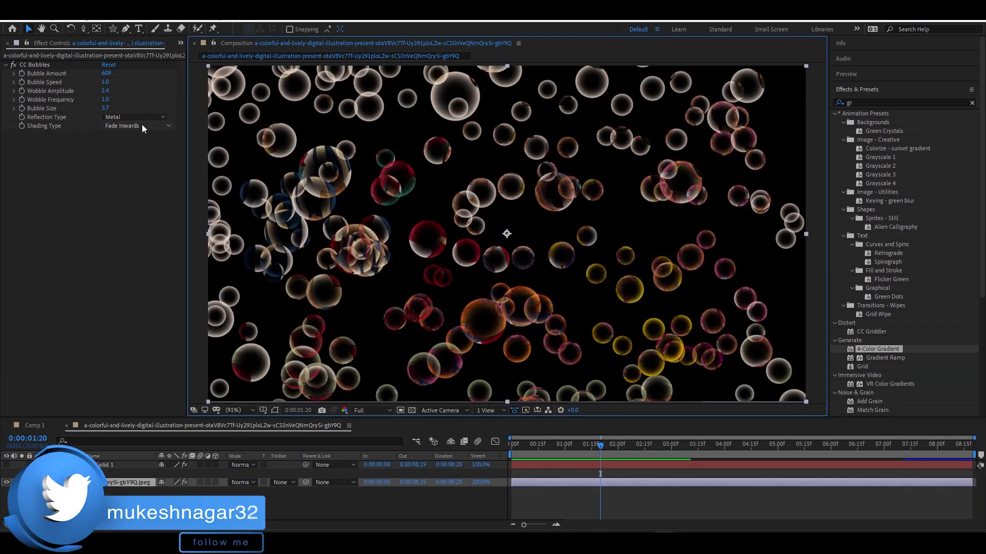
- Try the None, Lighten and Darken Shading Types for CC Bubbles on the image layer, checking the bubbles at different frames
click(142, 124)
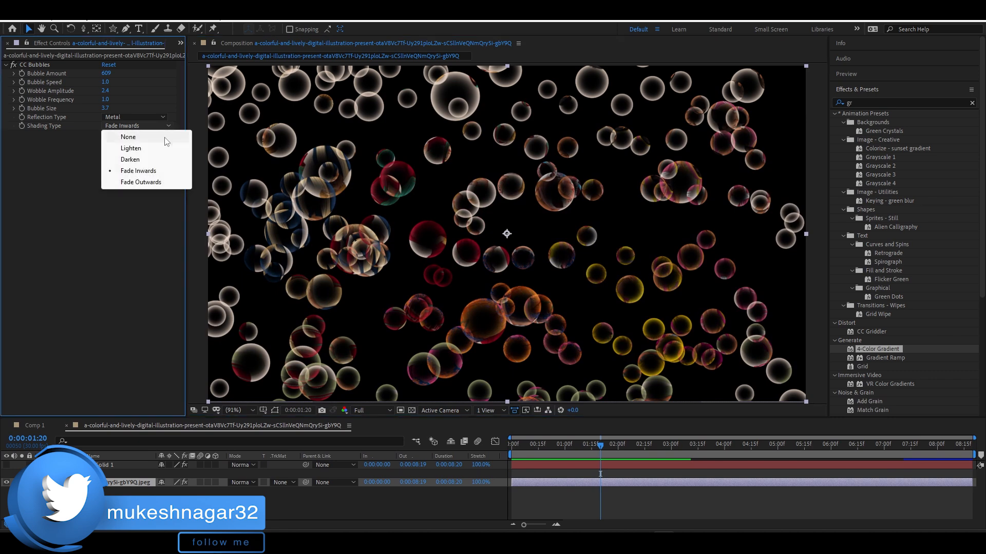
click(165, 137)
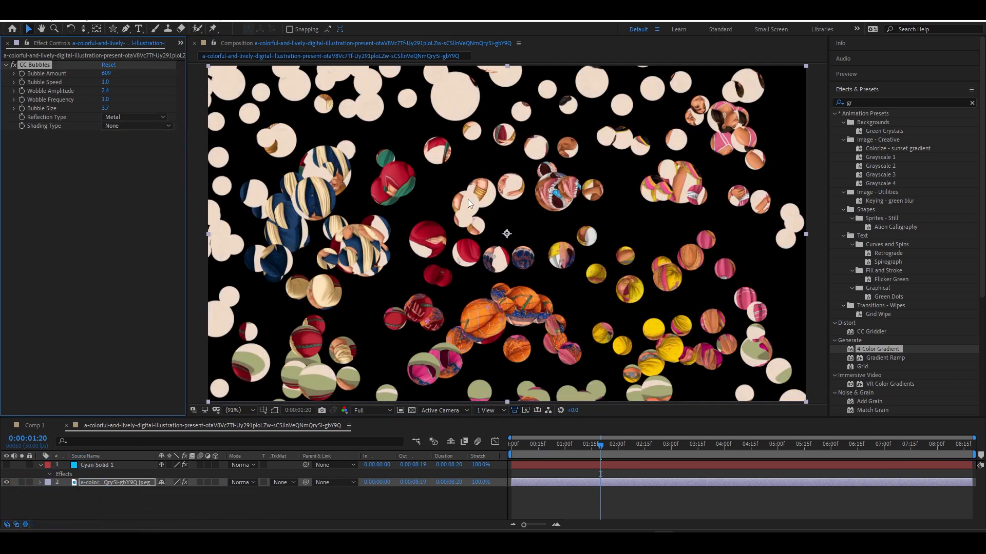
click(124, 126)
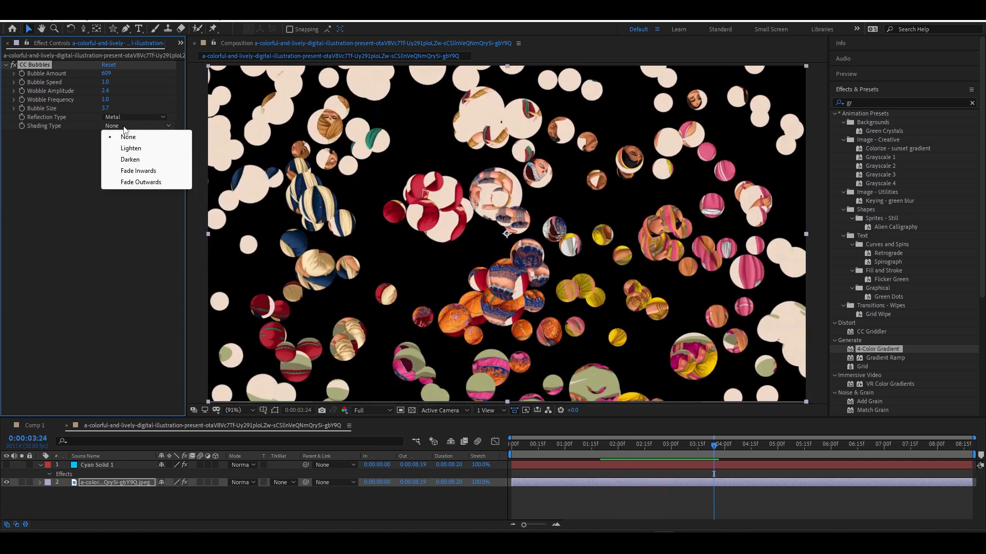
click(135, 148)
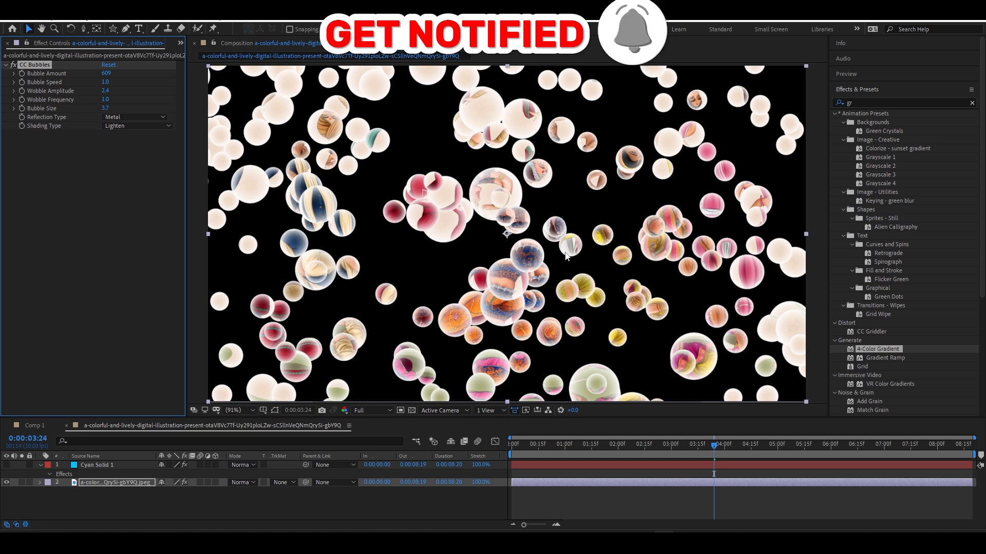
click(126, 127)
click(152, 160)
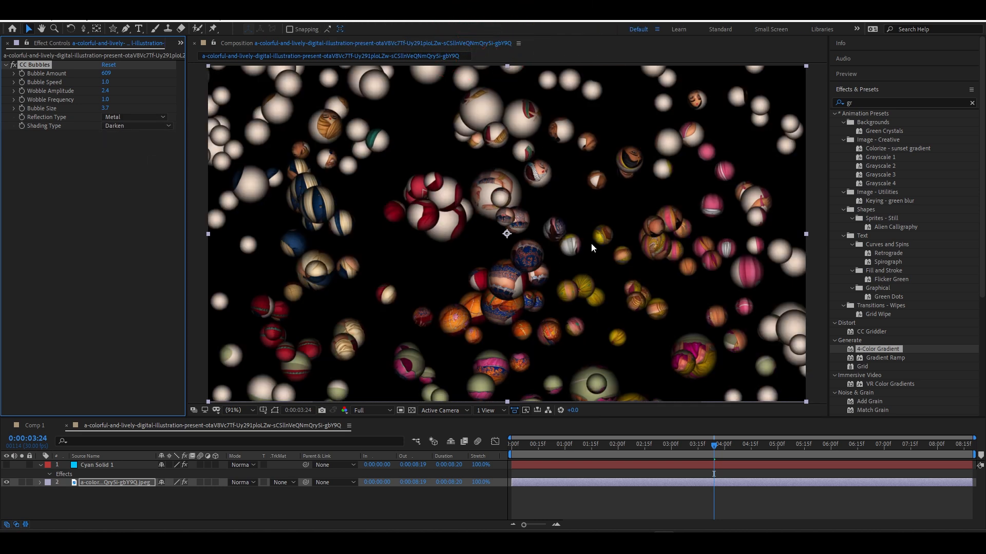
mouse_move(518, 451)
mouse_down()
mouse_move(600, 451)
mouse_move(589, 450)
mouse_up()
- Compare the Fade Inwards and Fade Outwards Shading Types on the image's bubbles, scrubbing through the animation with each
click(137, 126)
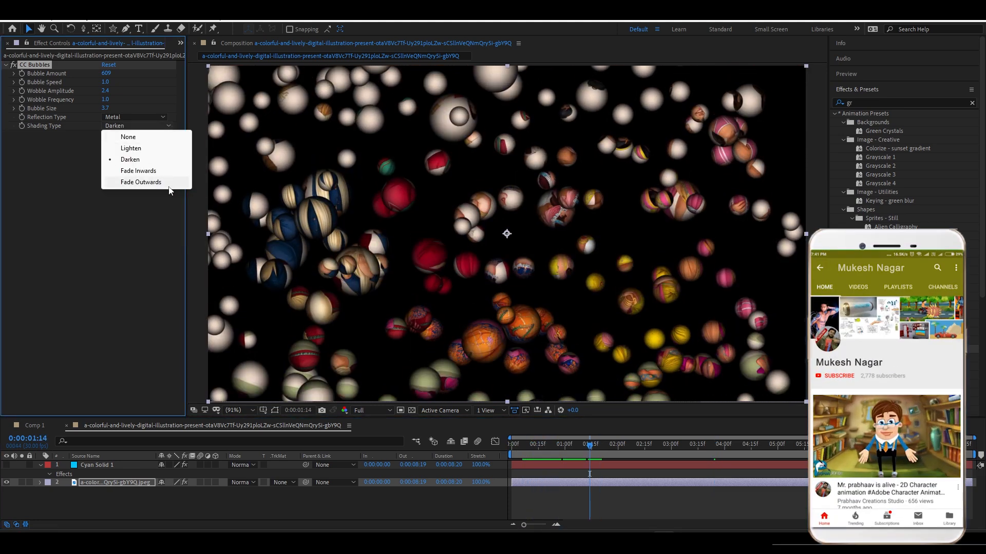
click(138, 170)
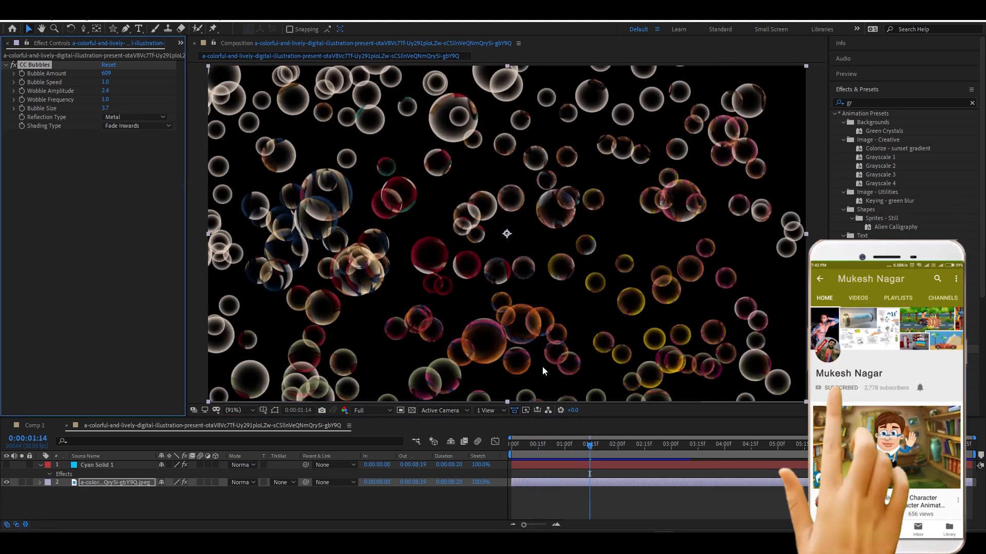
drag(530, 450, 561, 450)
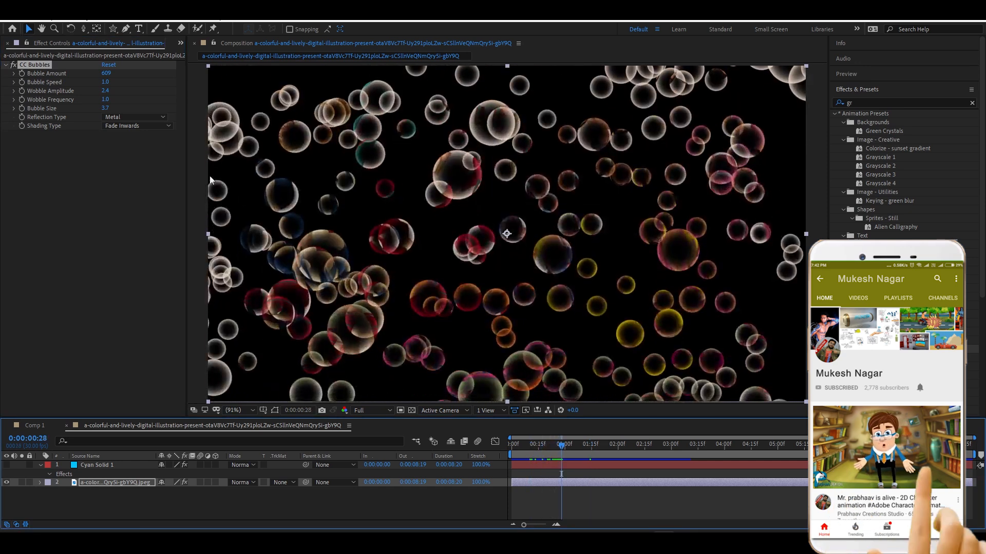
click(137, 126)
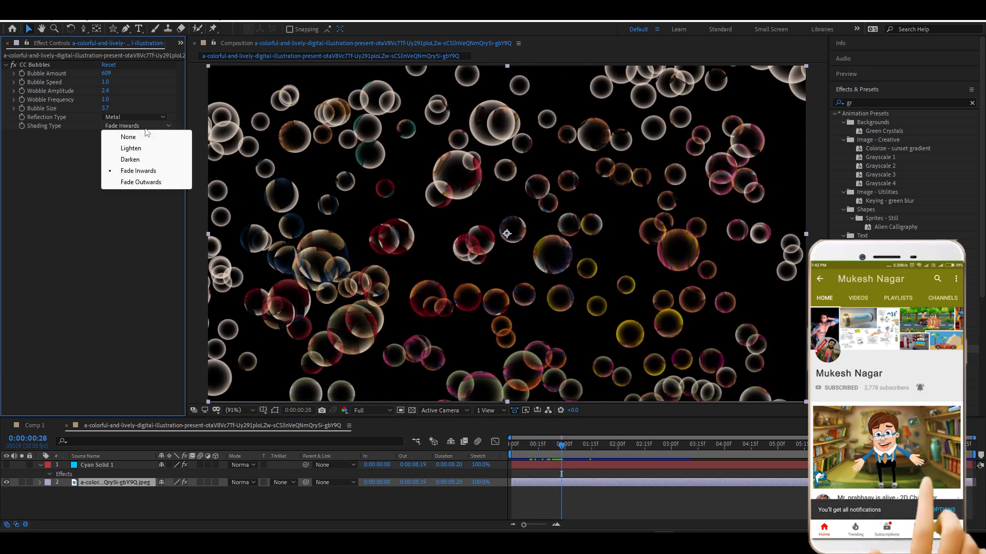
click(145, 184)
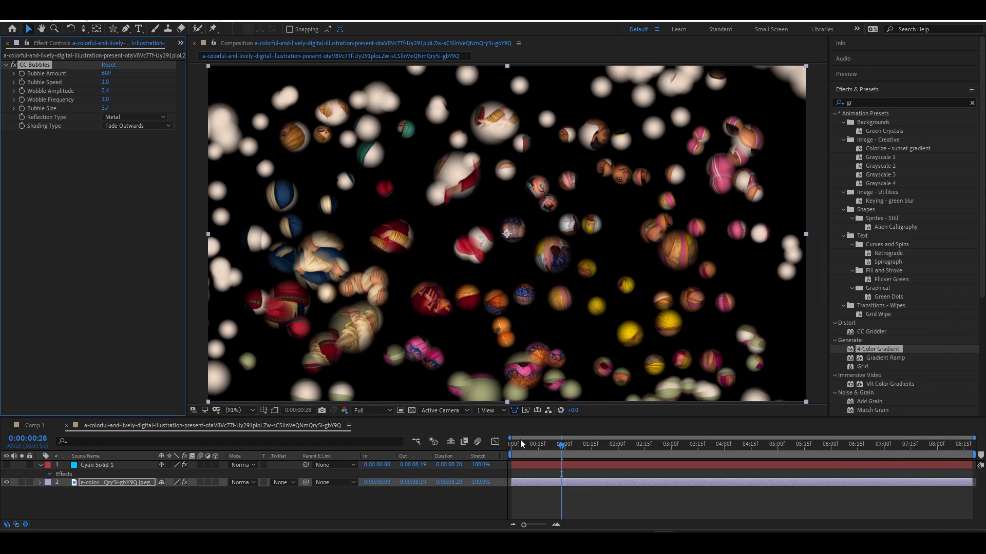
mouse_move(561, 444)
mouse_down()
mouse_move(688, 463)
mouse_move(750, 447)
mouse_up()
- Set the CC Bubbles Shading Type to Fade Inwards and preview the animation from the composition start
click(136, 125)
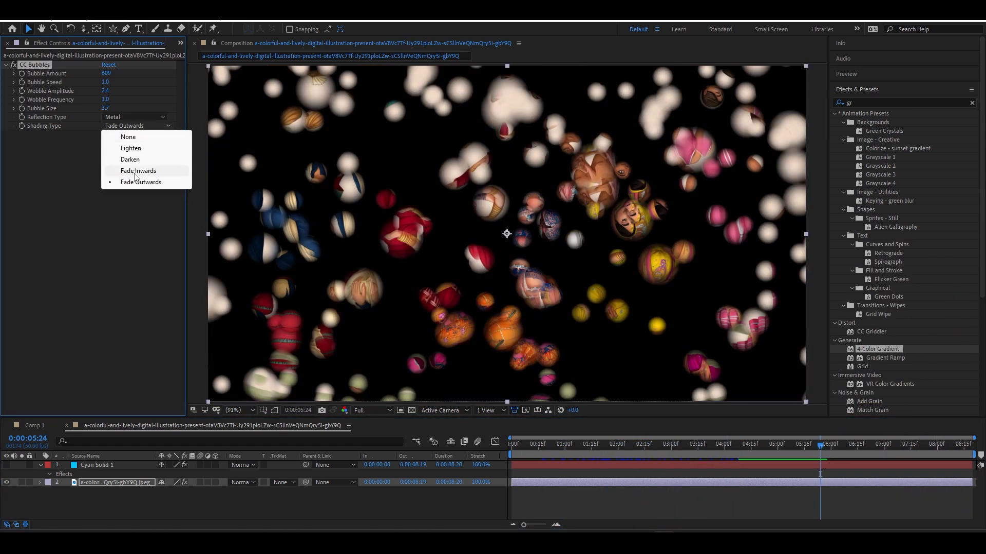
click(137, 171)
key(space)
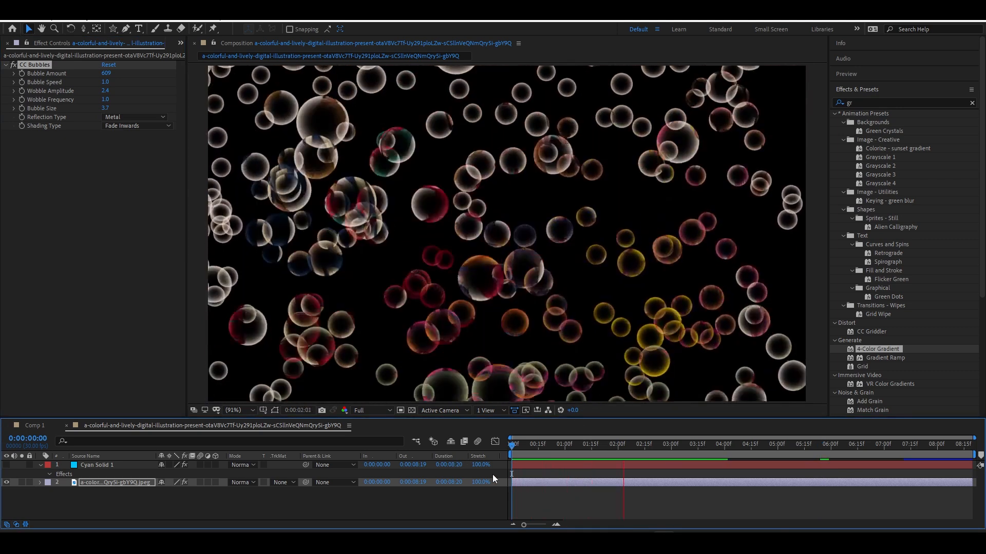
key(space)
key(Home)
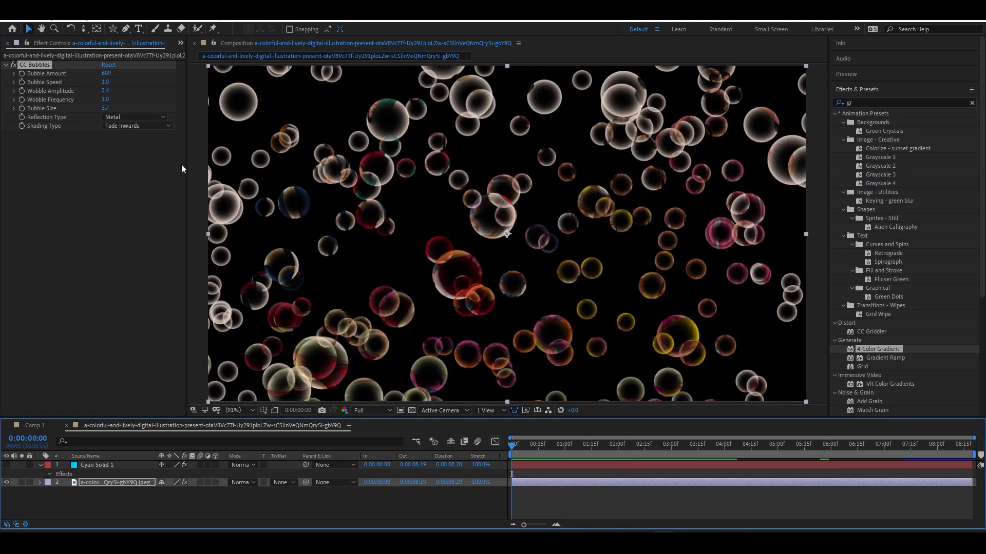
- Switch to Comp 1, search the effects for "cc", and apply CC Ball Action to the lotus layer
click(7, 66)
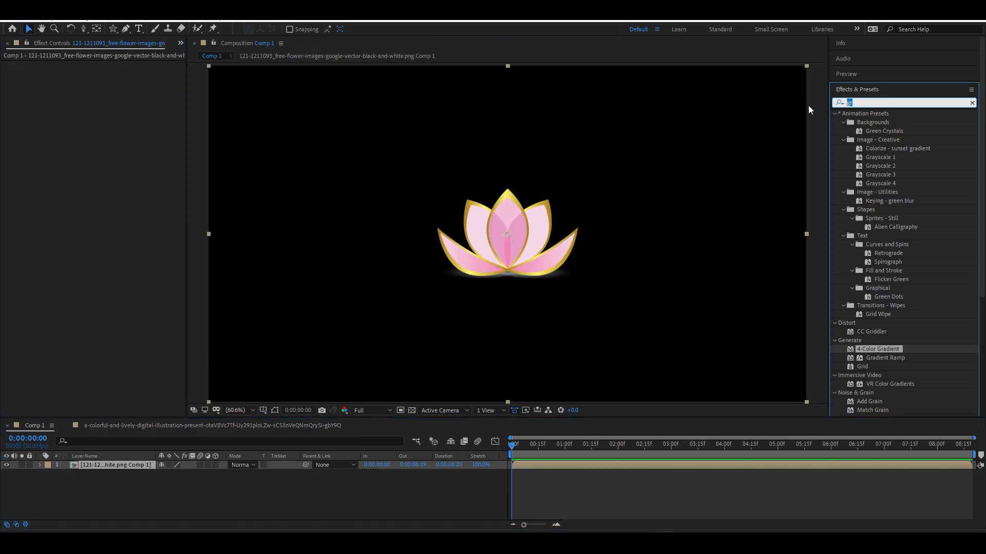
text(cc)
scroll(955, 218, down, 5)
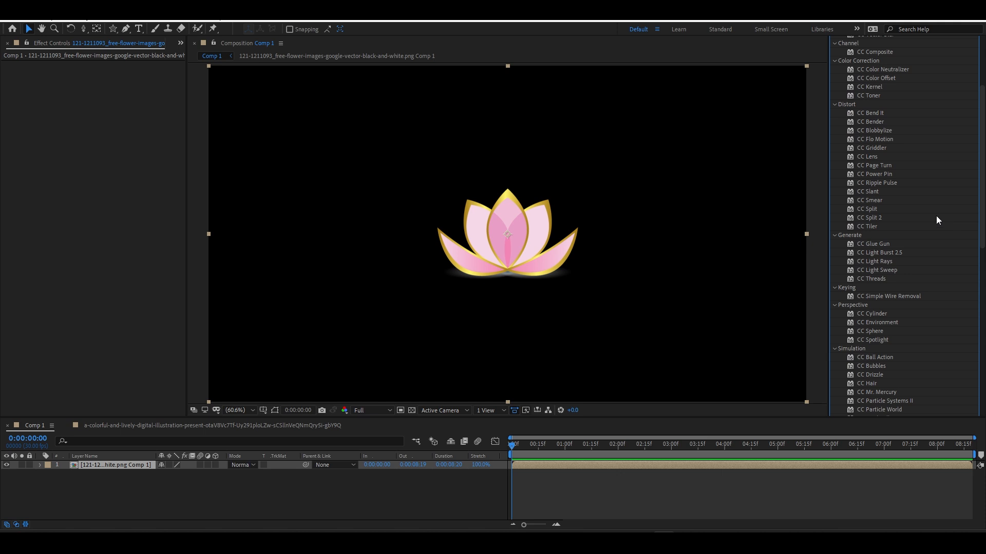
scroll(935, 215, down, 2)
click(890, 318)
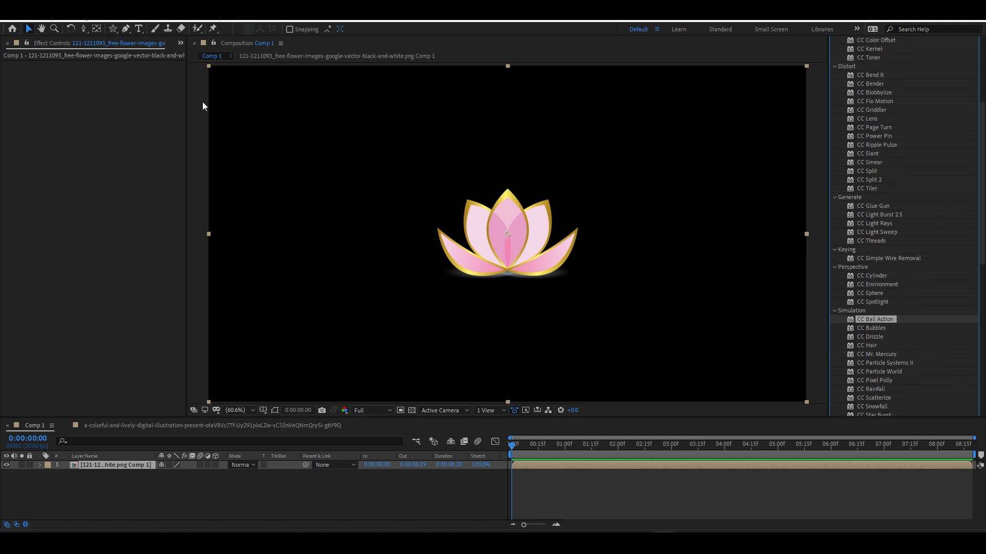
click(150, 252)
click(122, 466)
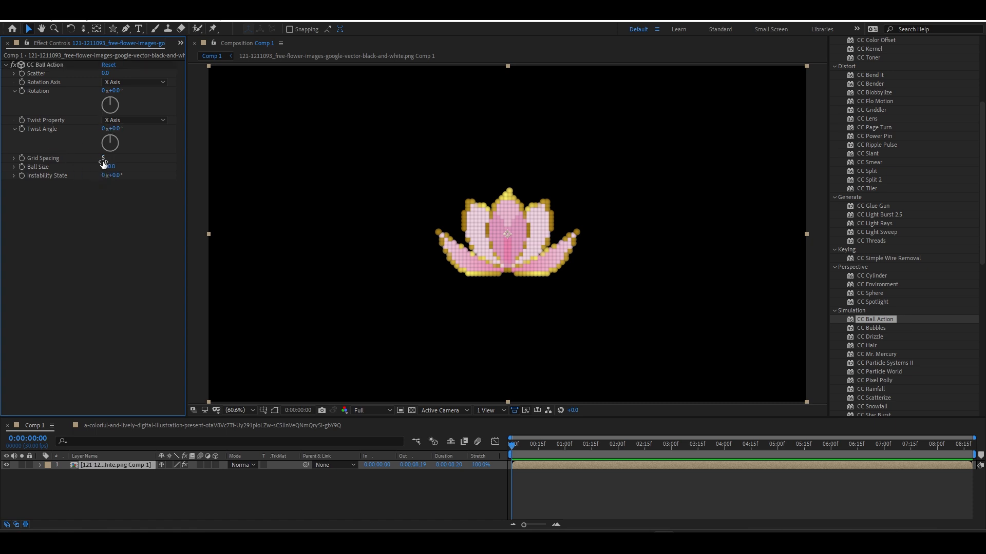
- Set the Ball Action Grid Spacing to 0 and enable keyframing for the effect's properties at 0:00:00:26
drag(103, 159, 98, 159)
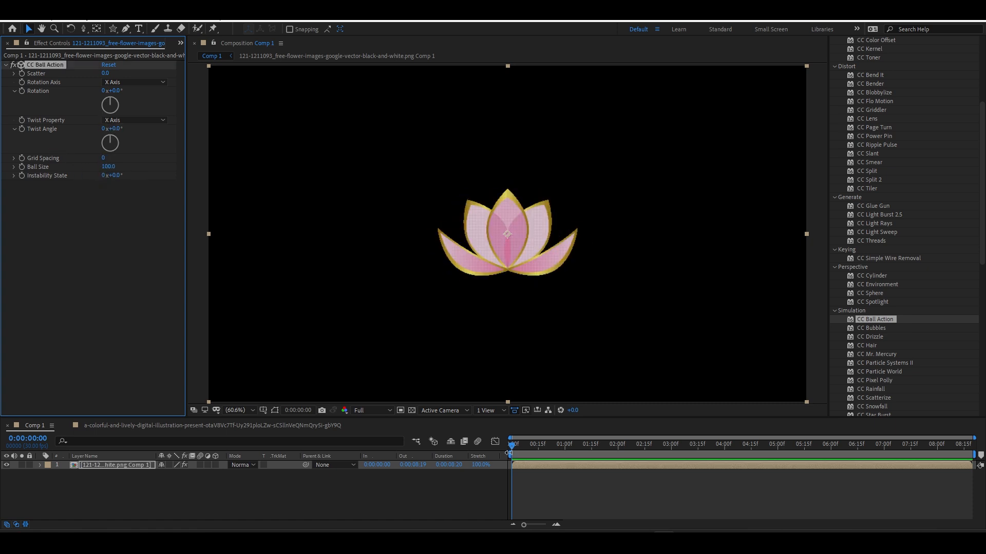
drag(508, 447, 559, 452)
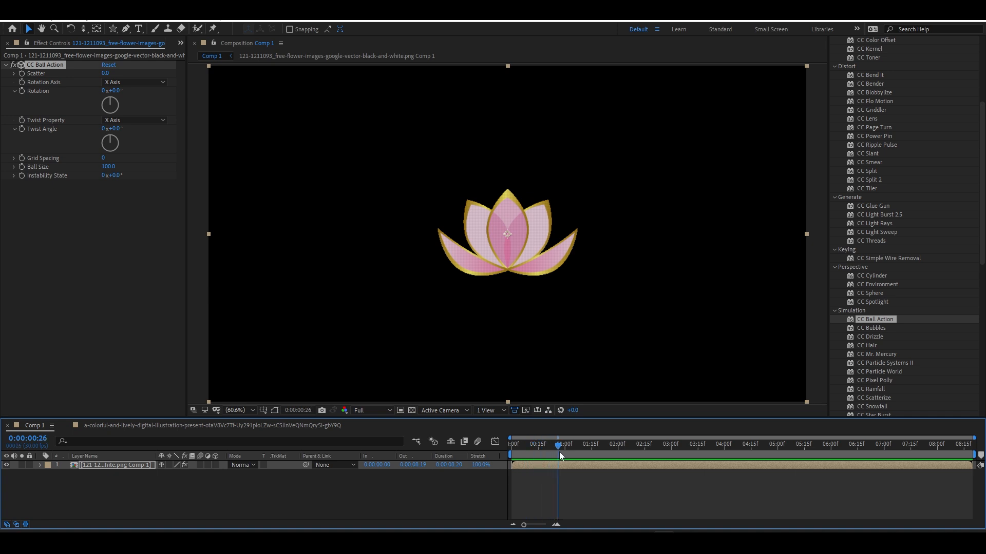
click(22, 158)
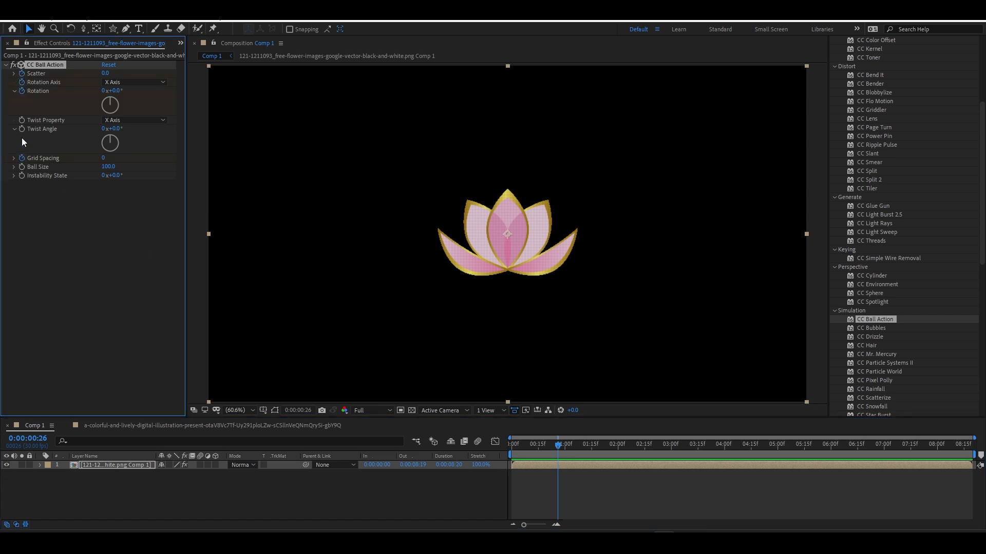
- At the composition start, set the Ball Action Scatter to 44 and Grid Spacing to 2
drag(558, 446, 497, 451)
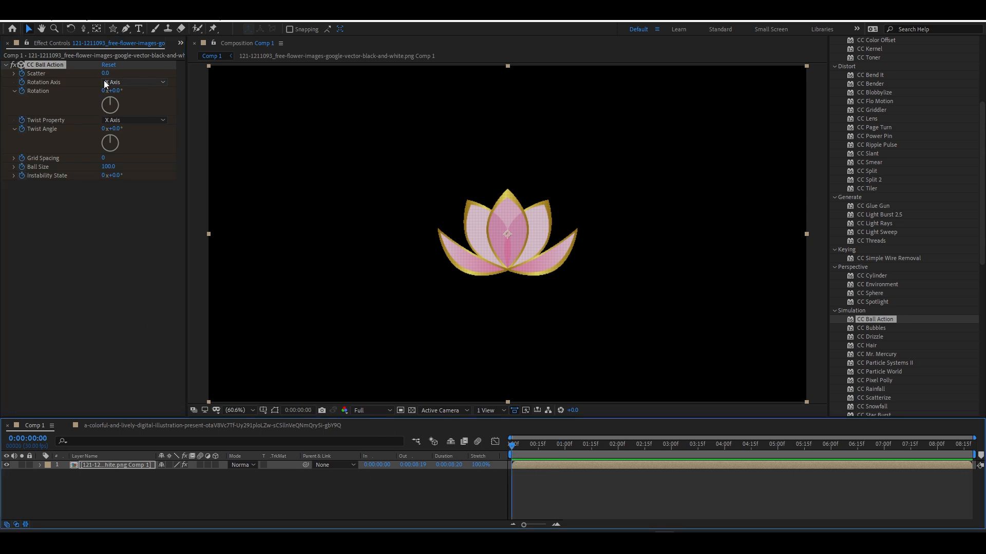
drag(106, 73, 125, 94)
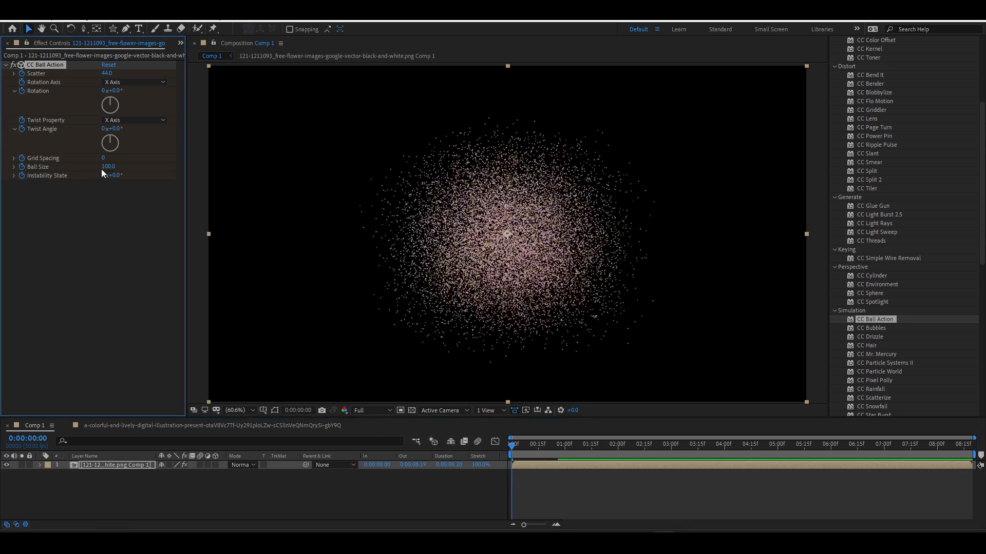
mouse_move(105, 160)
mouse_down()
mouse_move(130, 160)
mouse_move(109, 161)
mouse_up()
- Check the lotus layer's keyframes and preview the scattered balls forming the lotus from the composition start
click(522, 467)
key(u)
key(u)
click(604, 482)
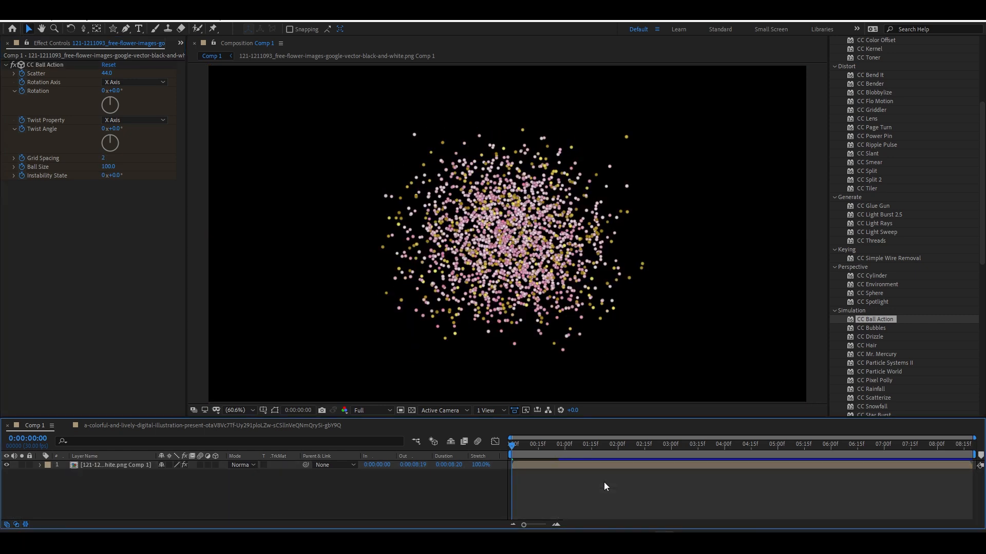
key(space)
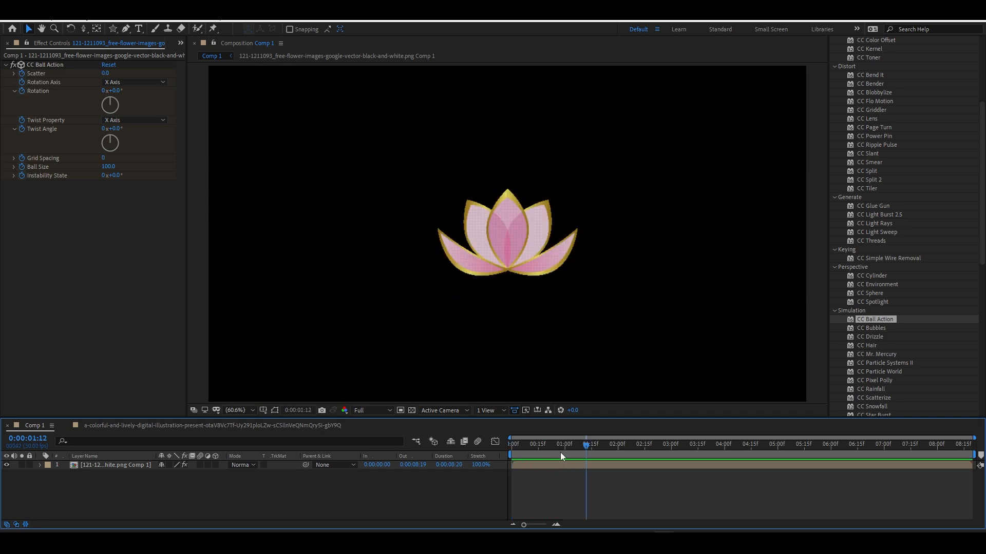
drag(561, 453, 469, 445)
key(space)
click(533, 443)
key(space)
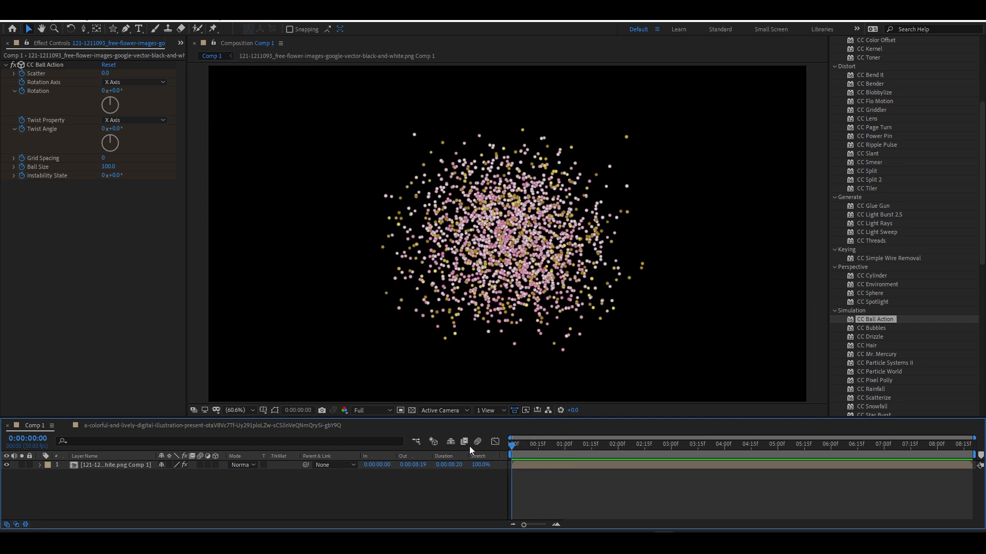
- Set Scatter to 106, Rotation to 180° and Twist Angle to 310°, trying Radius and Red before choosing Random as the Twist Property
drag(107, 73, 215, 108)
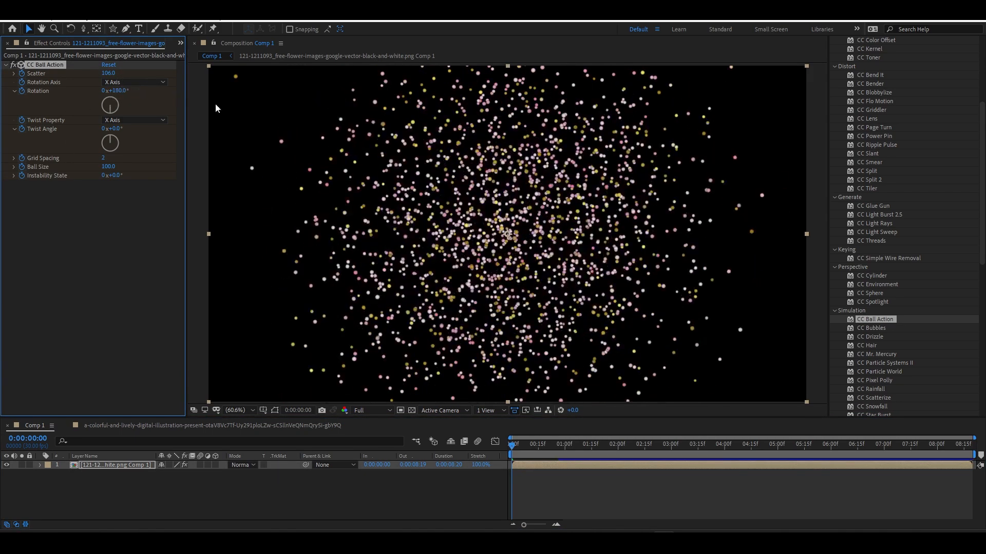
click(133, 122)
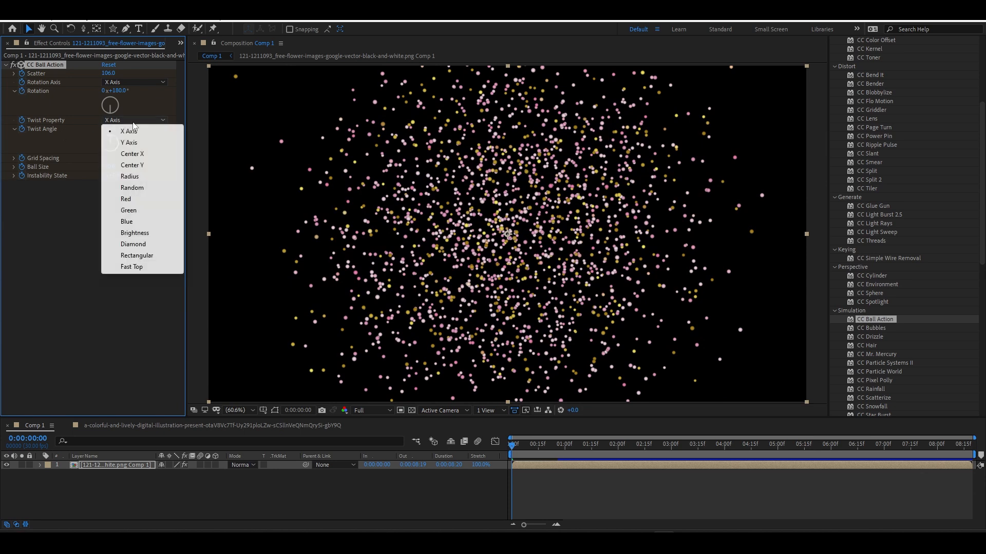
click(157, 178)
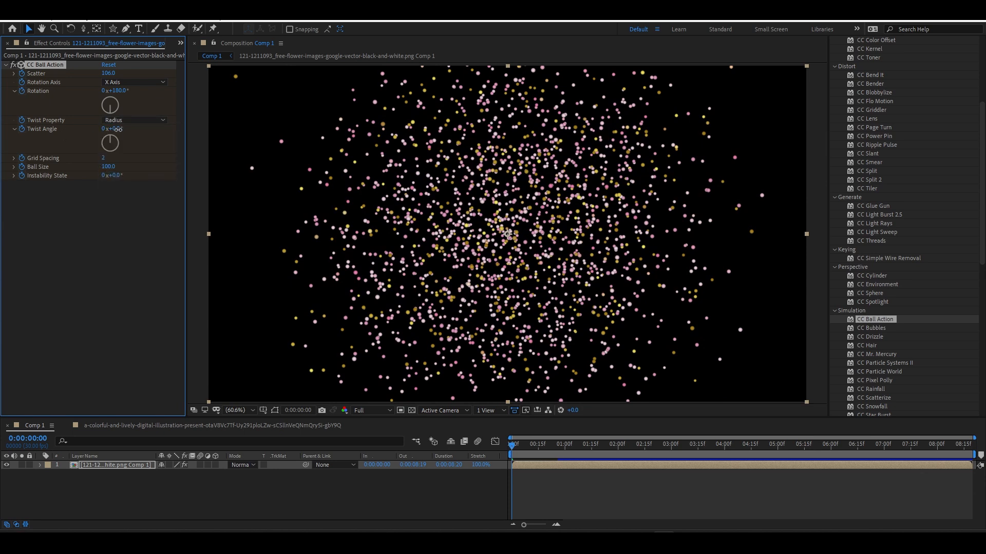
click(144, 121)
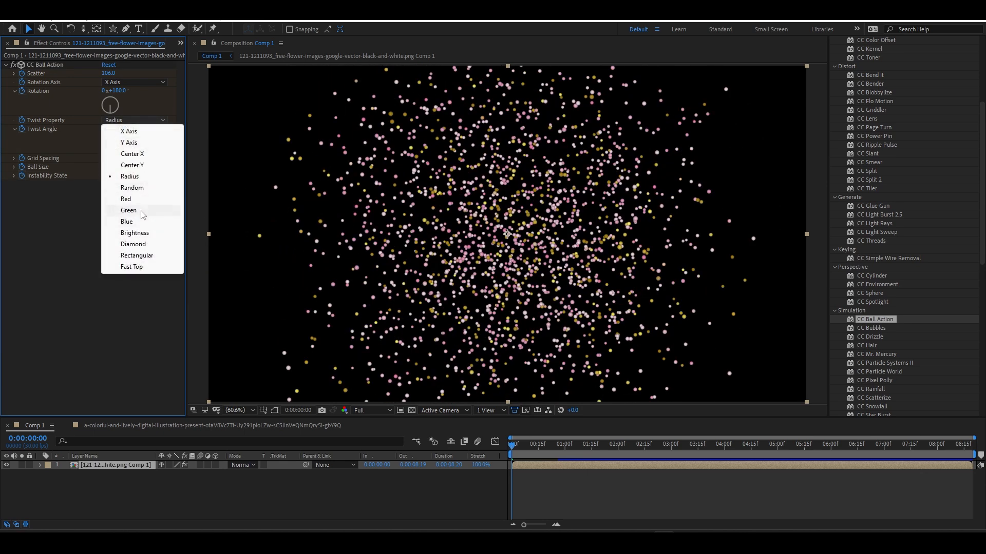
click(138, 200)
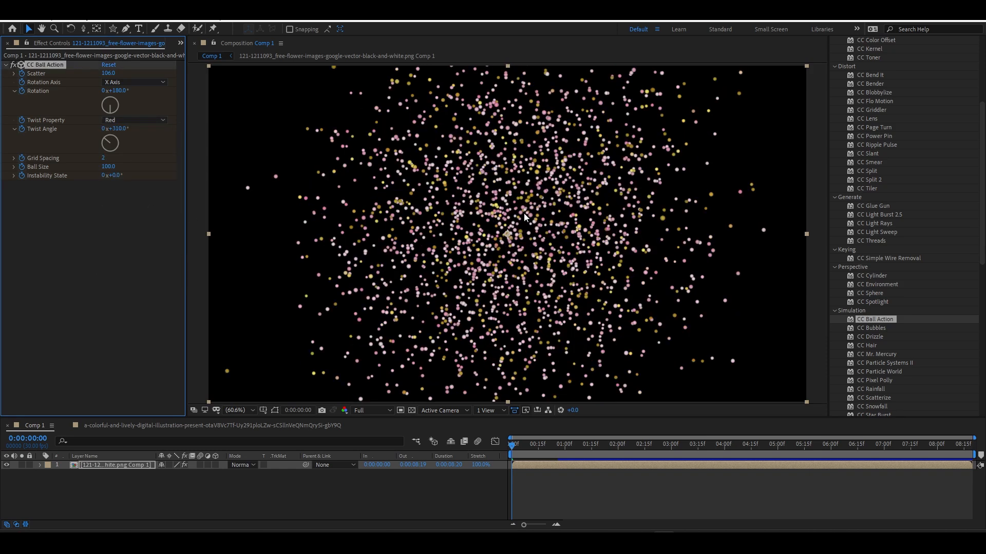
click(164, 122)
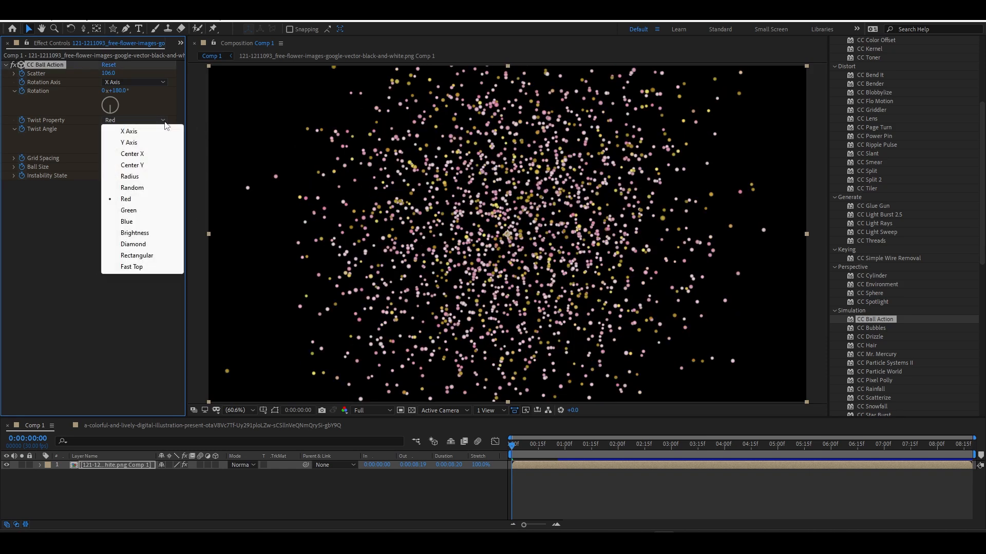
click(135, 189)
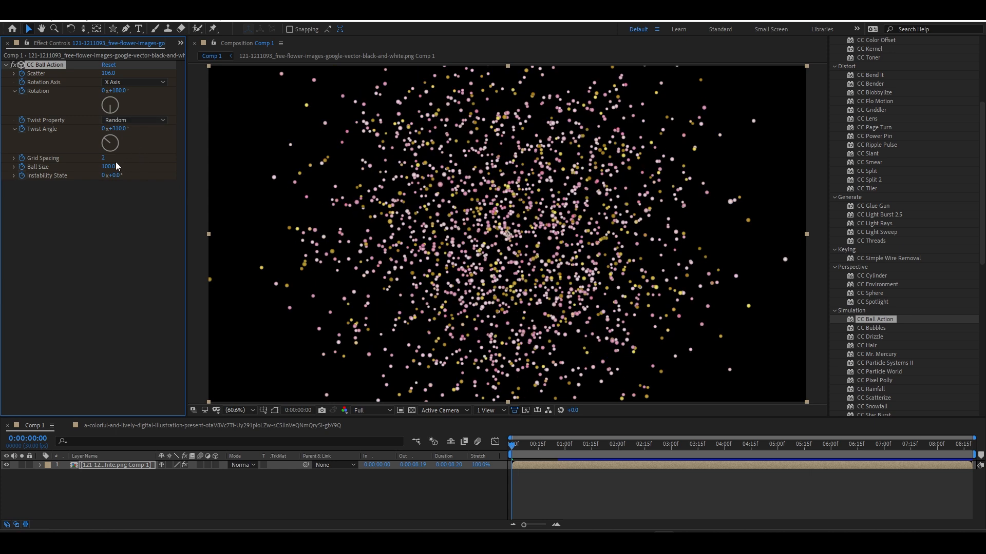
- Set the start values to Ball Size 159, Instability State 1x+38° and Scatter 425
drag(116, 166, 303, 182)
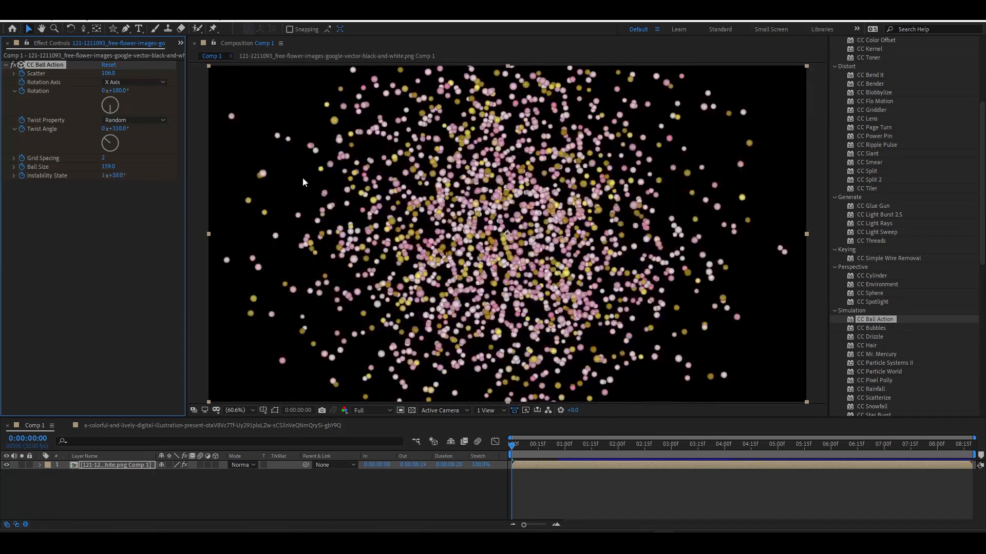
drag(108, 73, 272, 84)
click(608, 480)
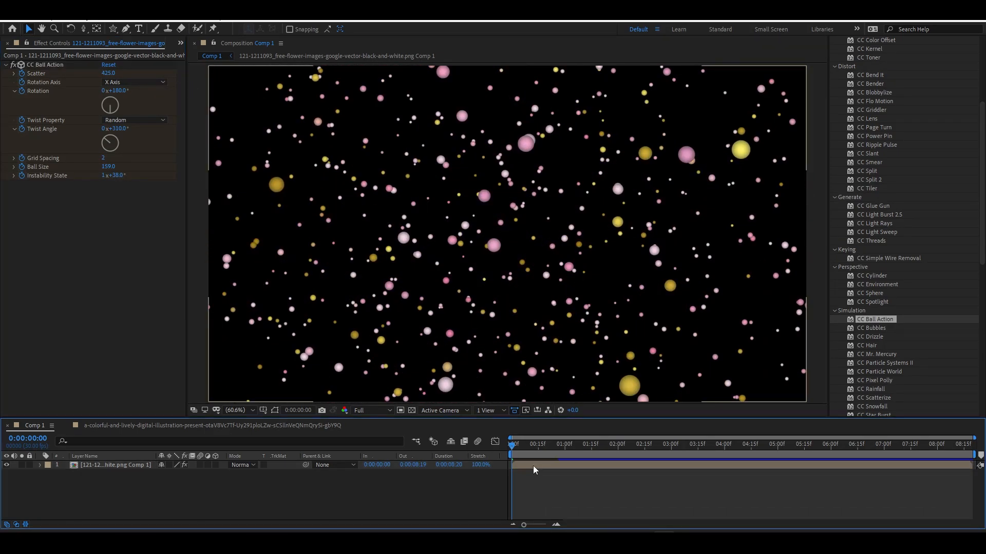
- Reveal the lotus layer's keyframes, move the end keyframes to about 3 seconds, and preview the slower animation
click(533, 466)
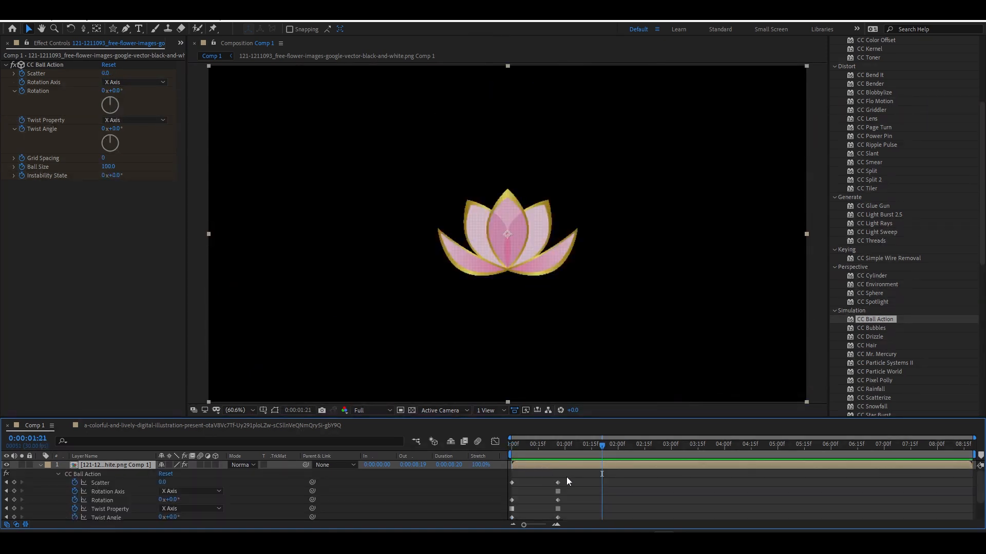
drag(568, 481, 676, 487)
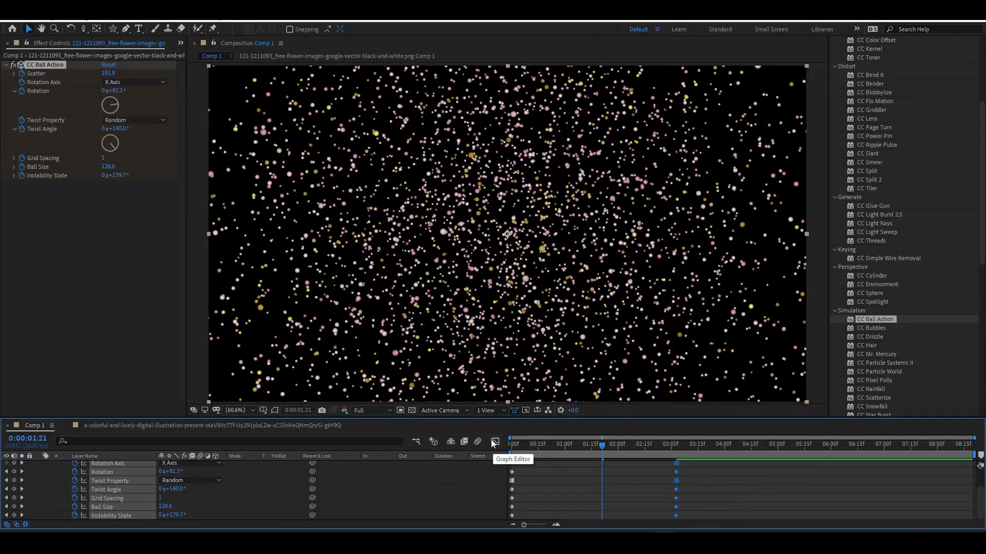
drag(514, 446, 526, 492)
key(space)
key(space)
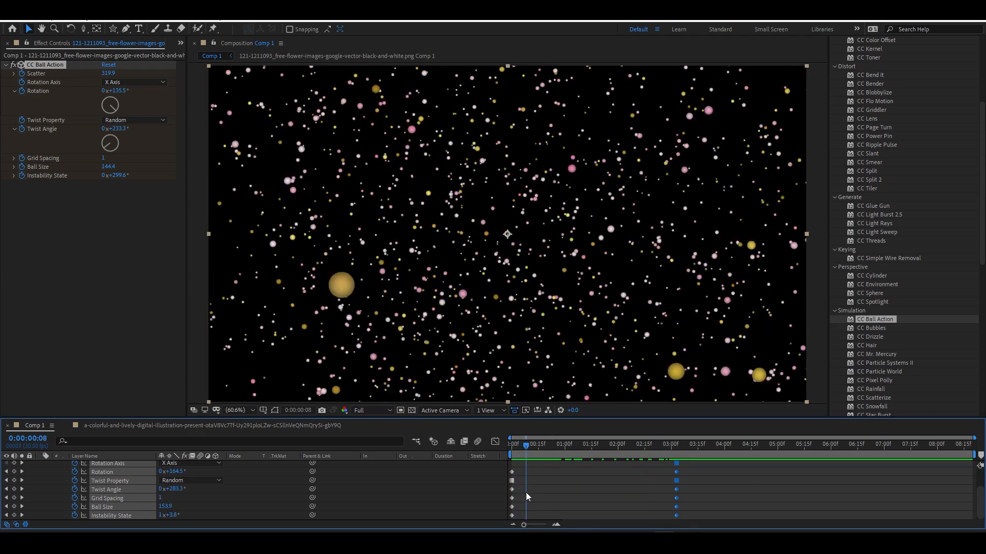
- Add keyframes for the CC Ball Action properties at 0:00:00:08 and preview the result
scroll(53, 489, up, 3)
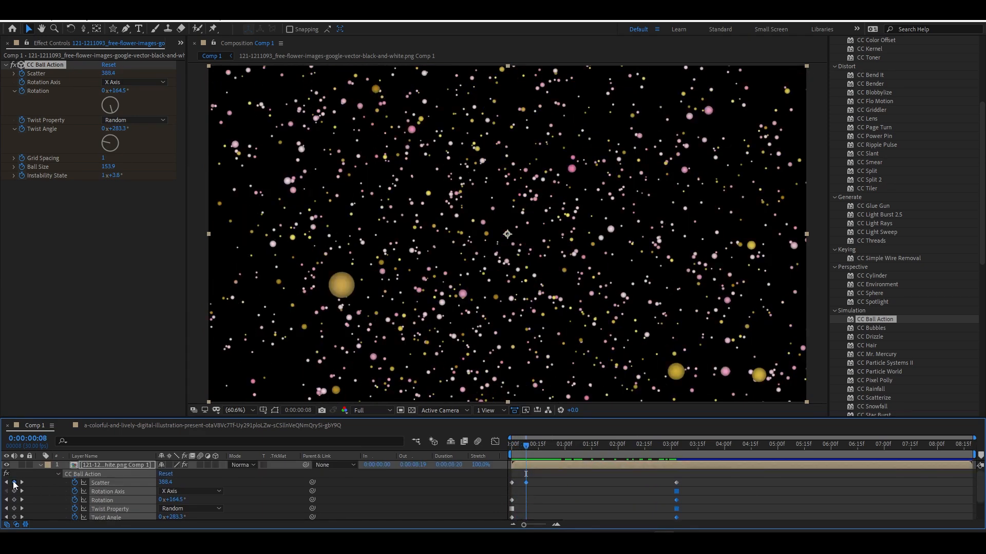
scroll(15, 493, down, 3)
click(516, 450)
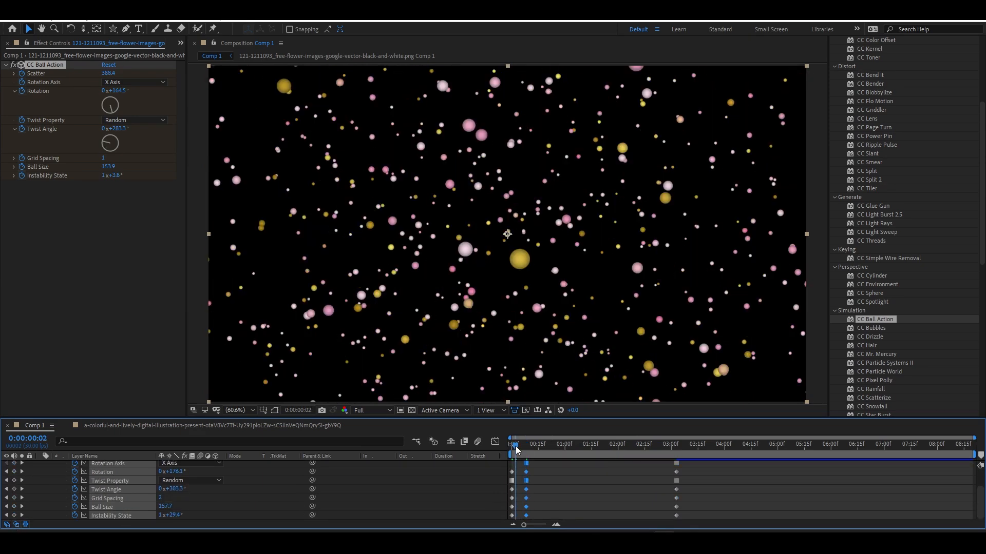
key(space)
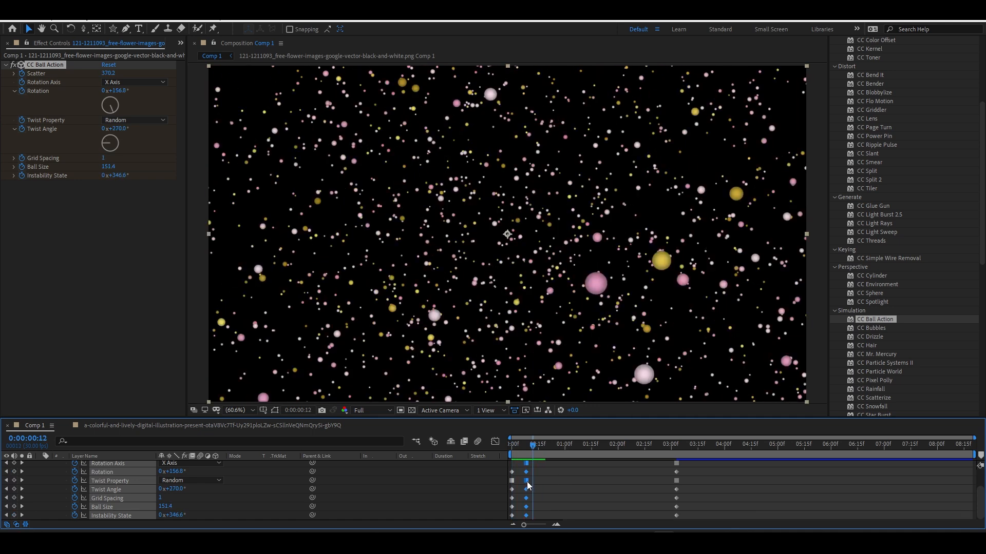
- Move the middle keyframes to about 2.7 seconds, shortly before the end keyframes, and preview from the composition start
drag(527, 482, 657, 489)
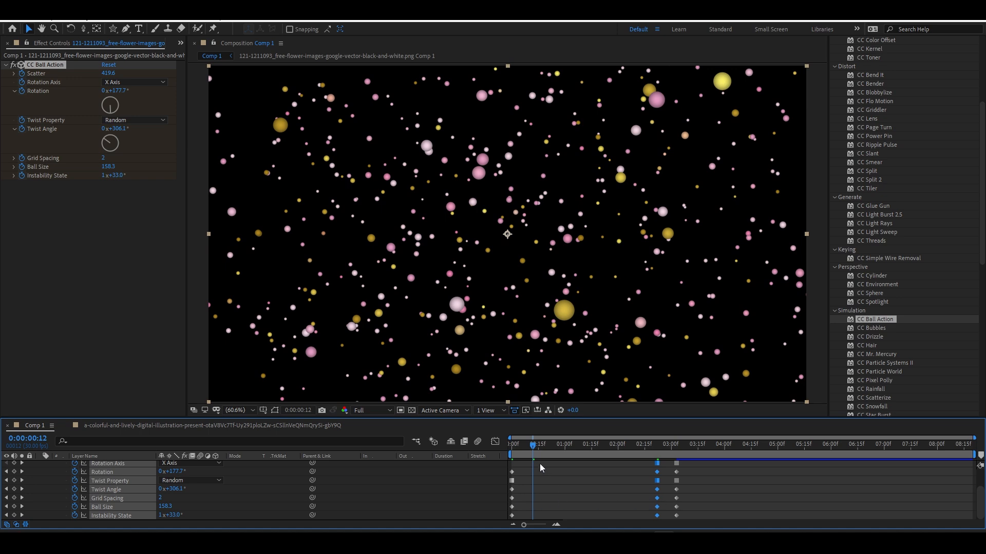
drag(534, 445, 513, 445)
key(space)
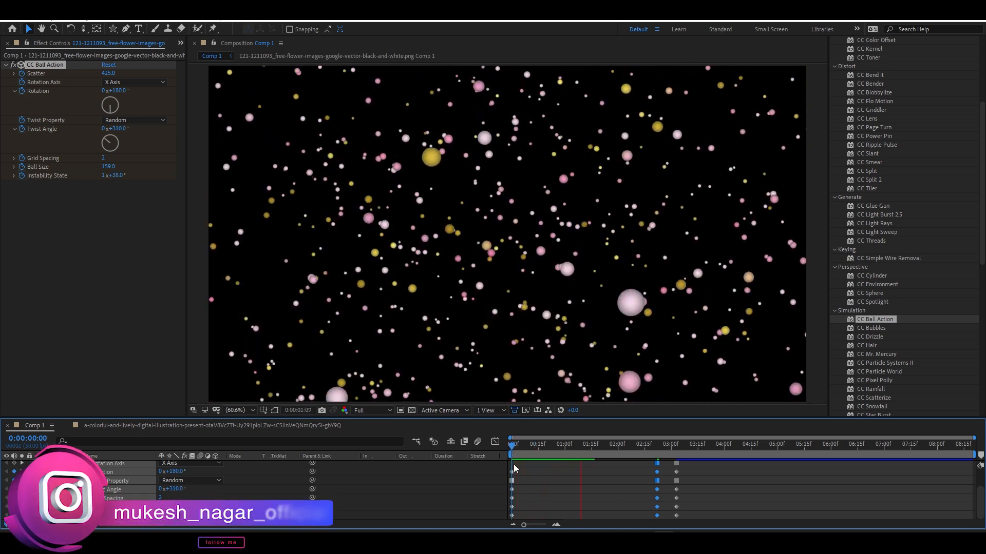
click(536, 447)
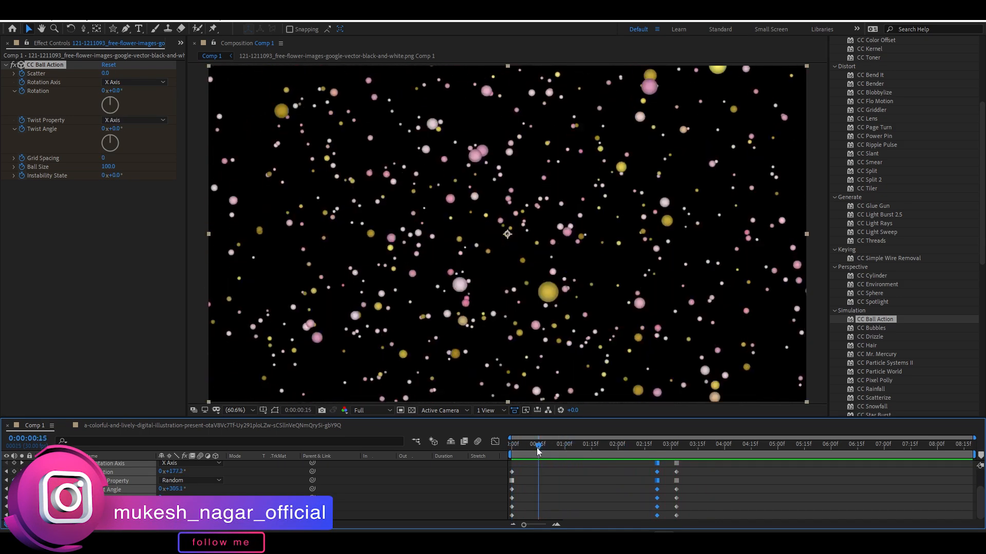
- Try Easy Ease on all the CC Ball Action keyframes and preview the animation
click(692, 475)
scroll(693, 476, up, 1)
drag(698, 487, 518, 523)
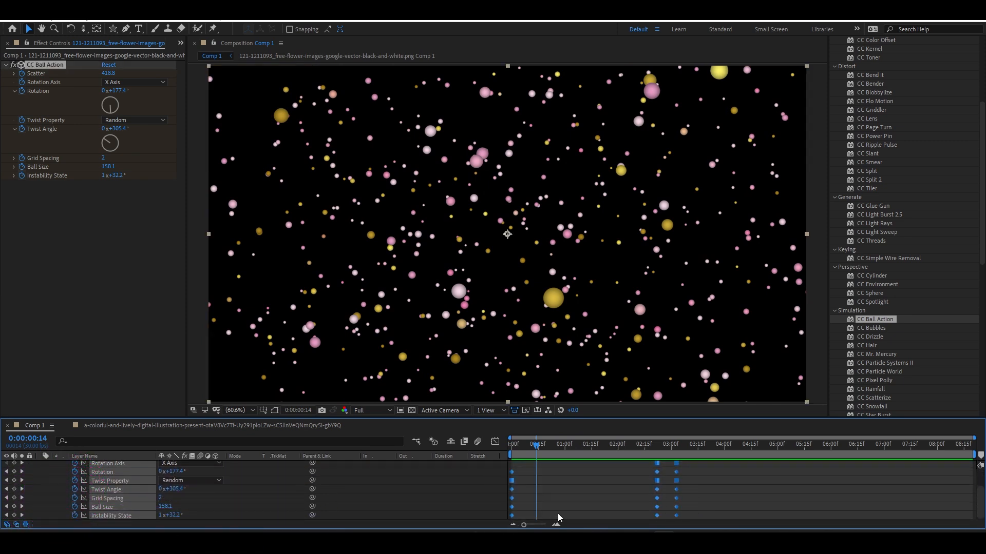
key(space)
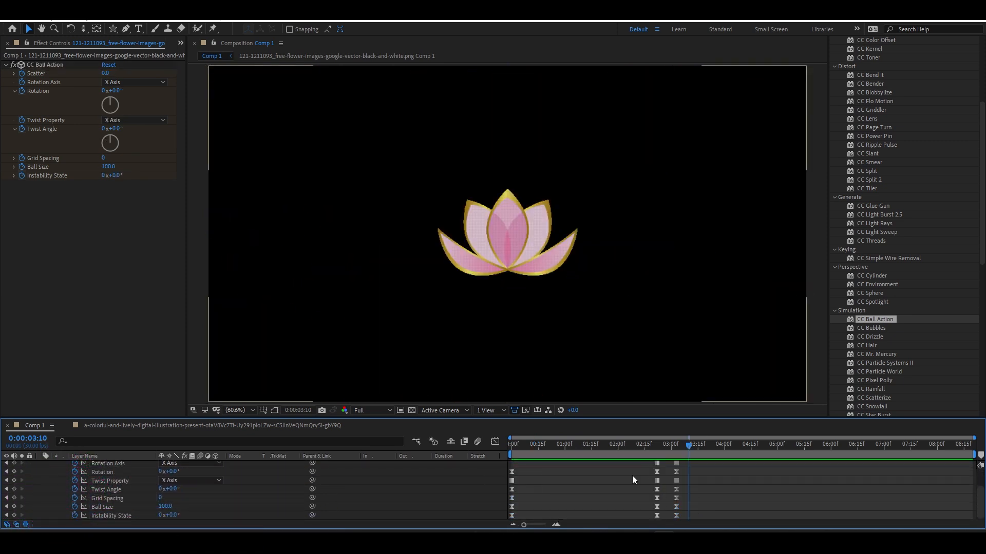
key(space)
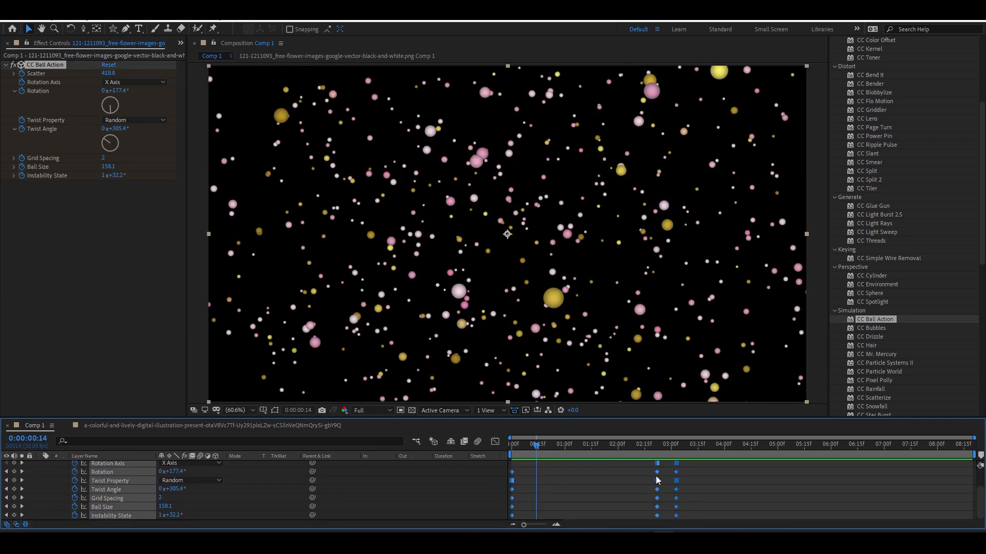
- Scrub and preview the last part of the animation, where the balls gather into the lotus around 3 seconds
drag(617, 449, 672, 455)
key(space)
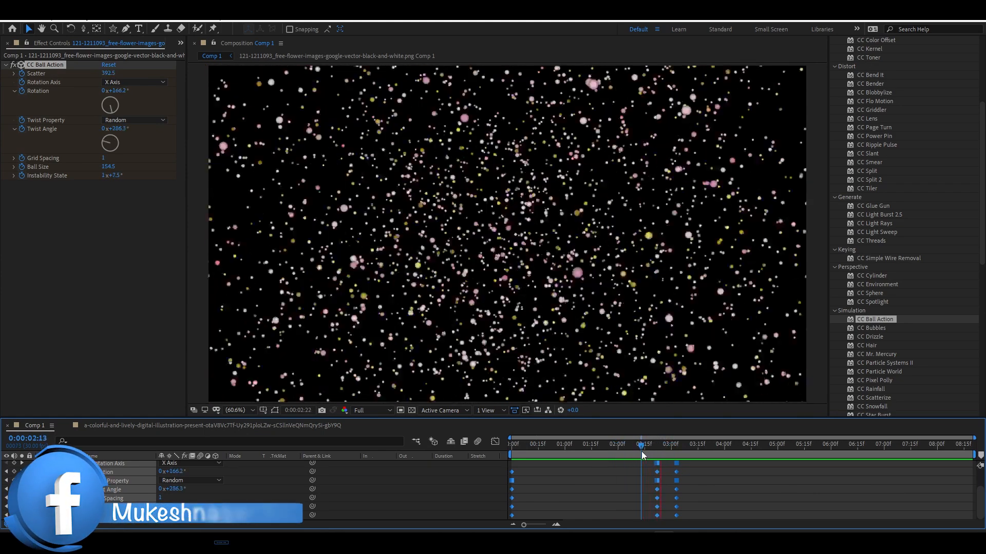
drag(645, 451, 671, 455)
key(space)
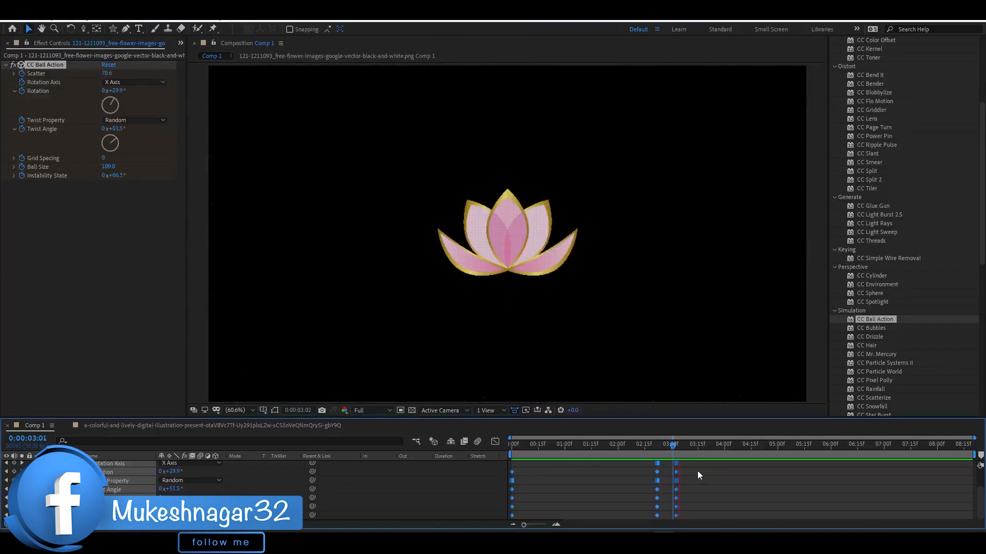
- Duplicate the lotus layer and trim the copy's start to the last CC Ball Action keyframes at 0:00:03:03
click(697, 470)
click(8, 471)
scroll(660, 497, up, 2)
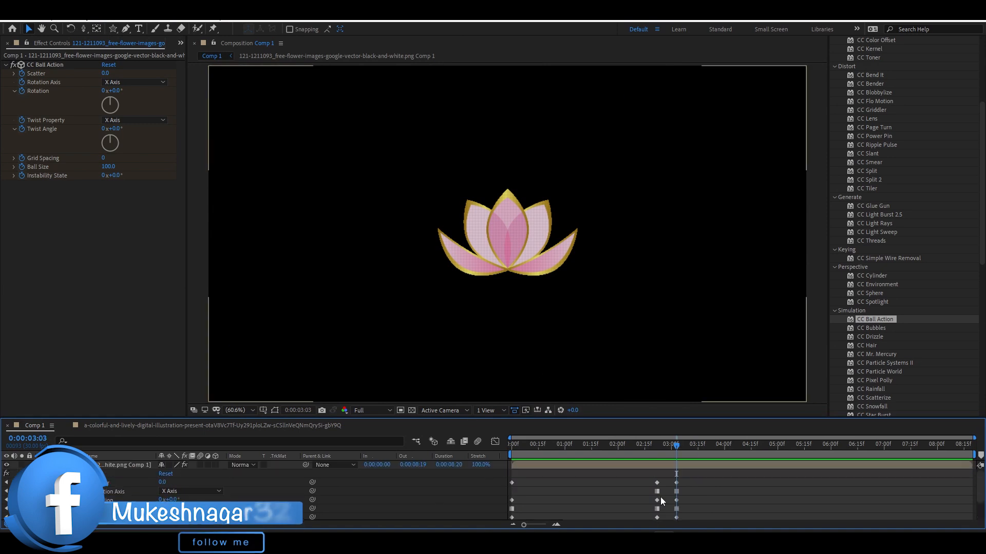
click(635, 465)
key(ctrl+d)
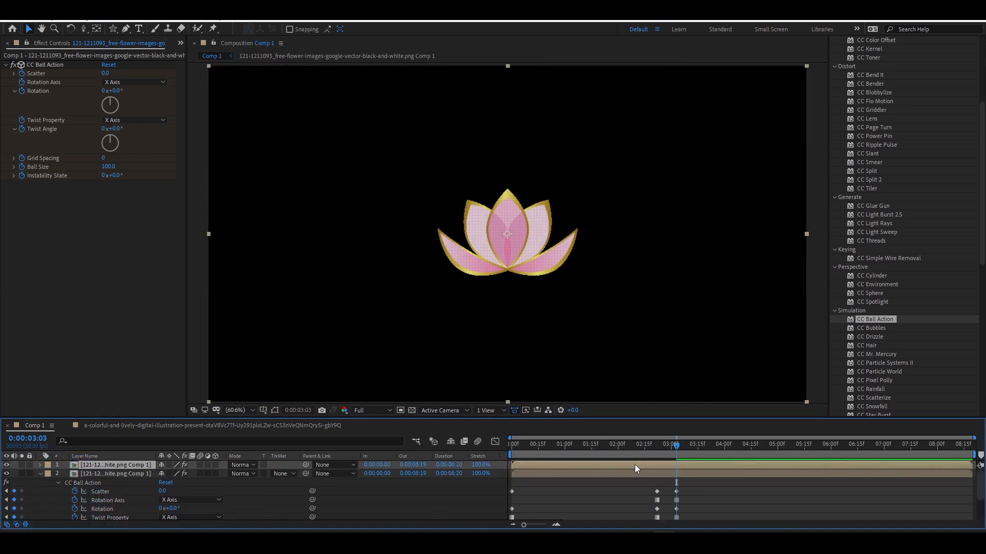
key(alt+bracketleft)
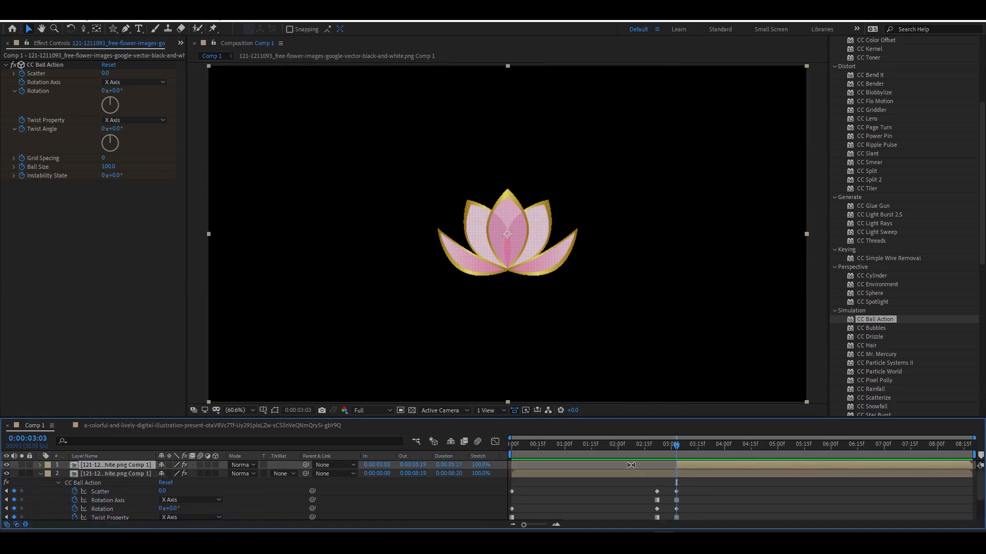
- Remove CC Ball Action from the duplicated lotus layer and add a 100% Opacity keyframe at 0:00:03:03
click(37, 68)
key(Delete)
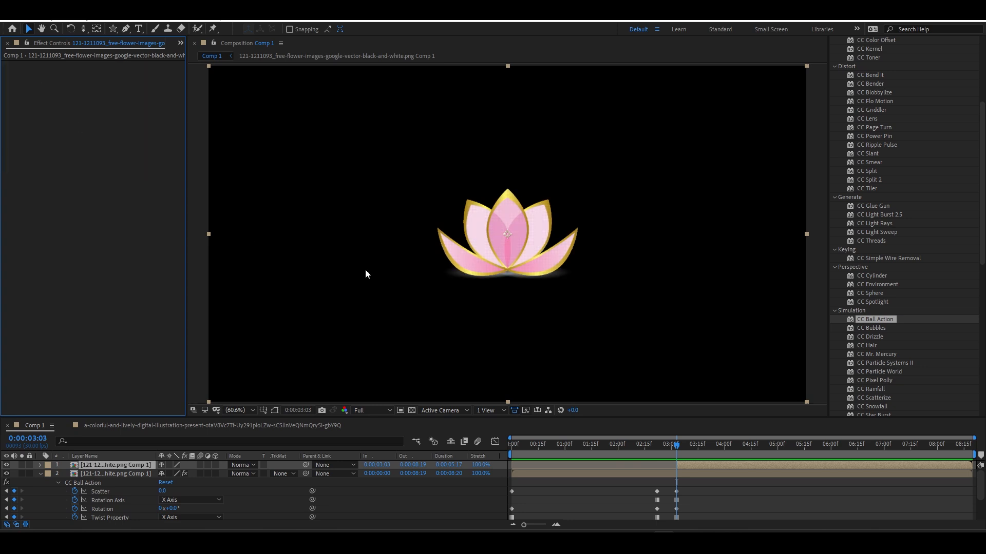
key(t)
click(74, 474)
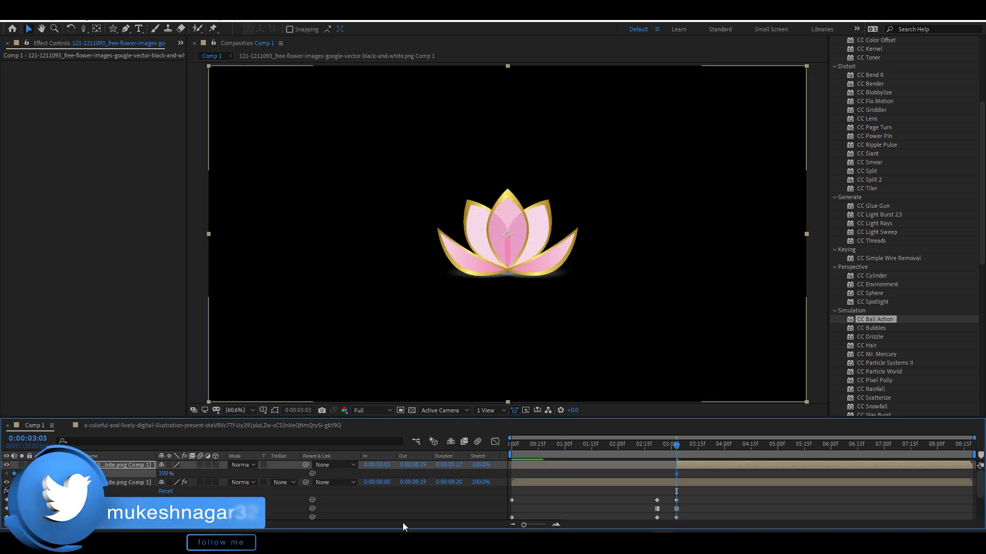
- Shift the lotus copy to start at 0:00:02:29, add an Opacity keyframe at 0:00:03:03 and set the first one to 0%
drag(693, 466, 685, 467)
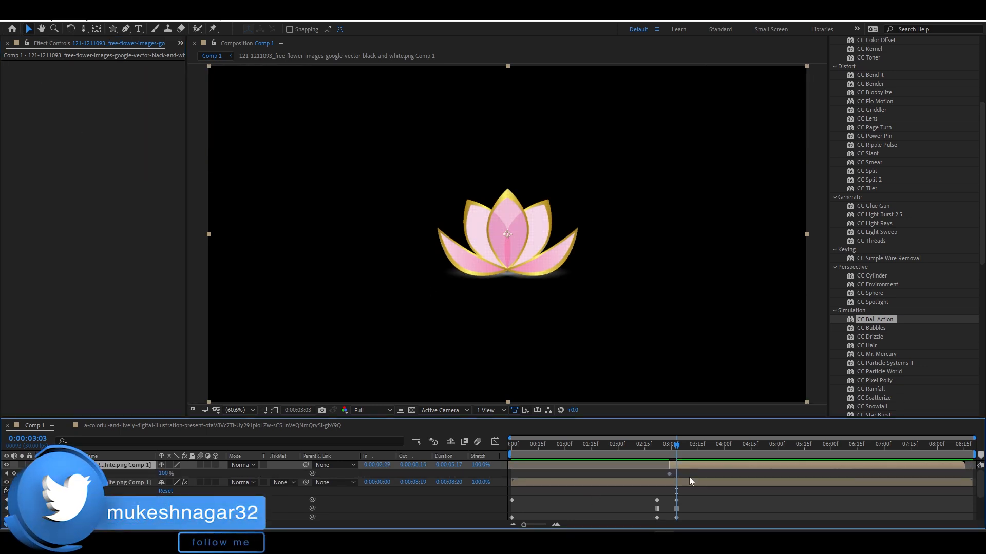
click(13, 473)
click(6, 474)
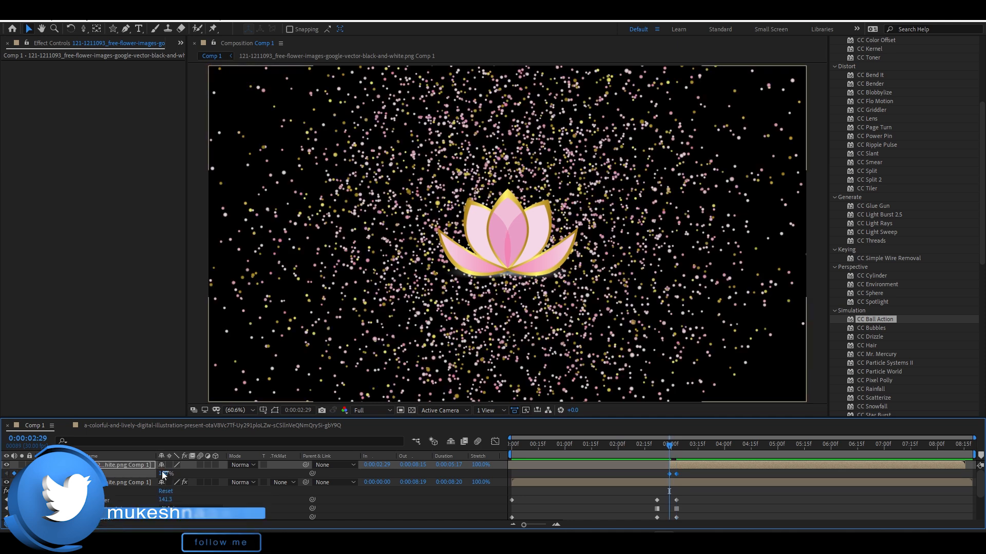
drag(167, 474, 104, 465)
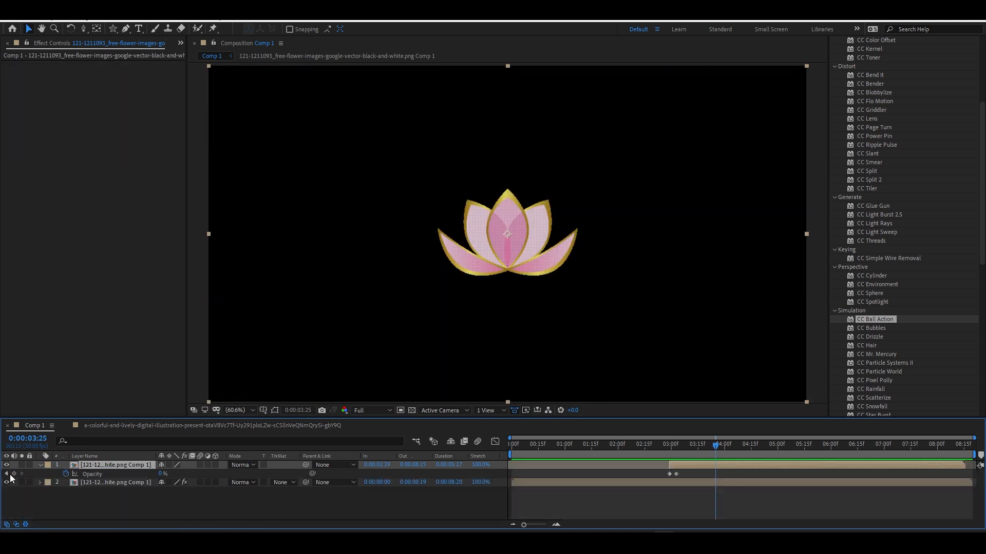
- Set the copy's Opacity to 100% at its second keyframe and preview the fade from the composition start
click(6, 473)
drag(162, 473, 562, 476)
click(7, 474)
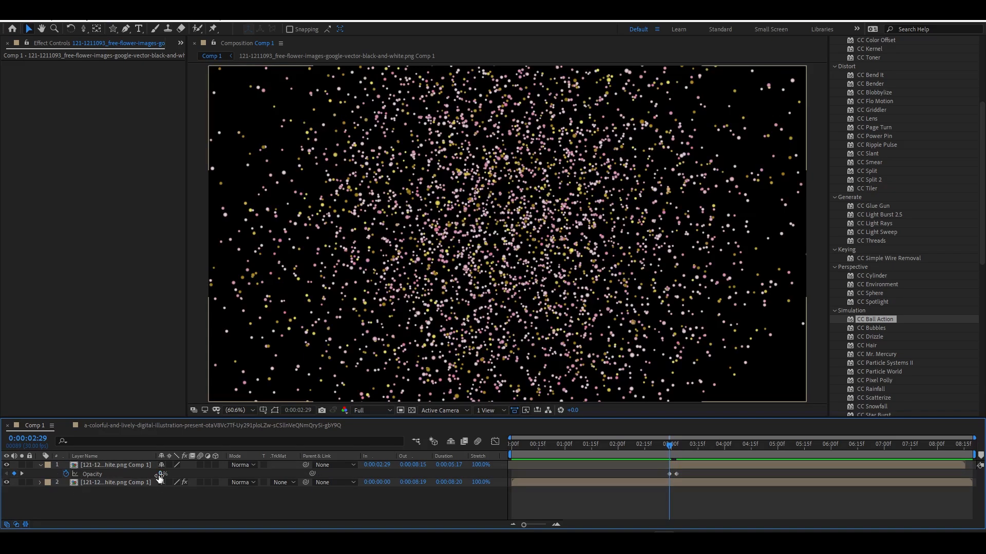
drag(669, 451, 509, 444)
click(640, 489)
key(space)
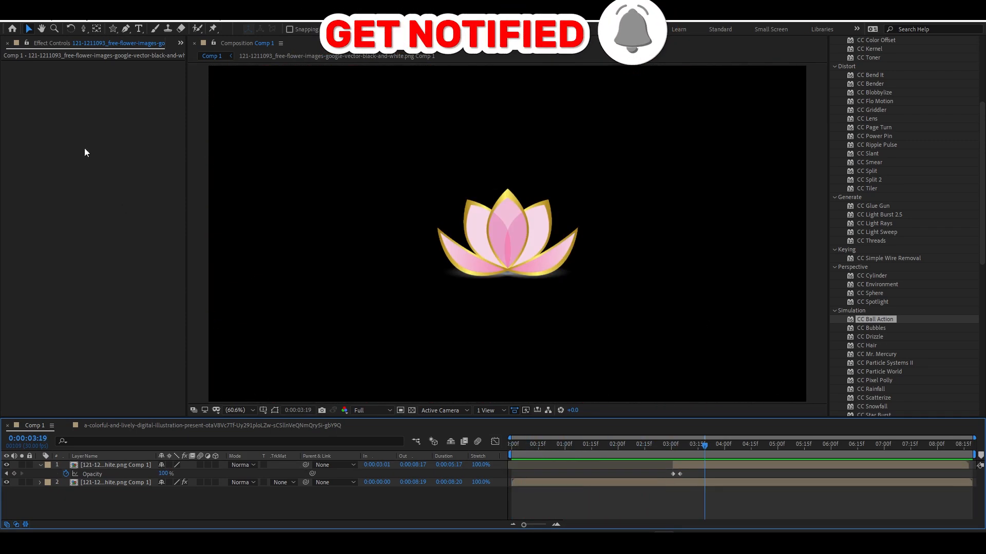
- Create a new composition from the lotus PNG and pre-compose its layer, moving all attributes into the new composition
click(179, 42)
click(180, 72)
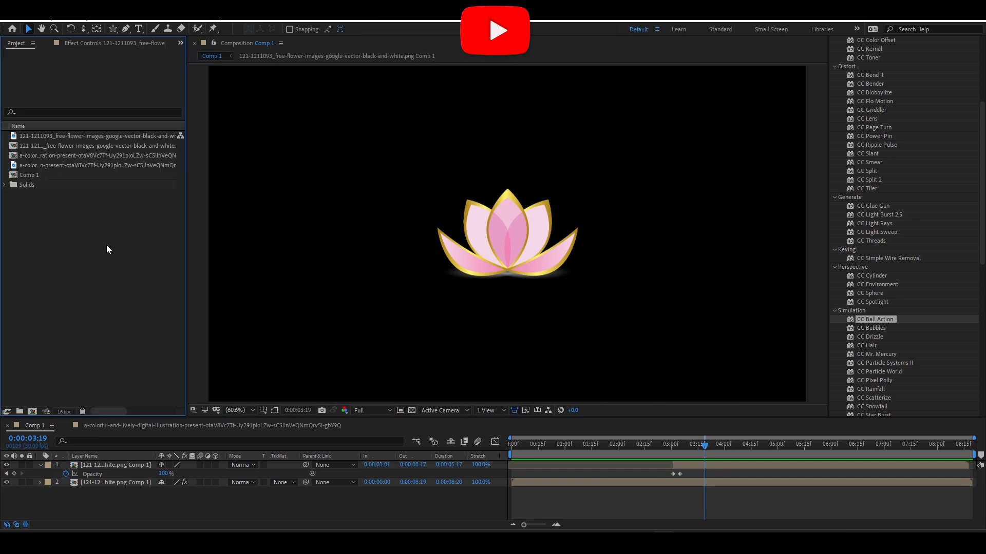
drag(96, 136, 32, 412)
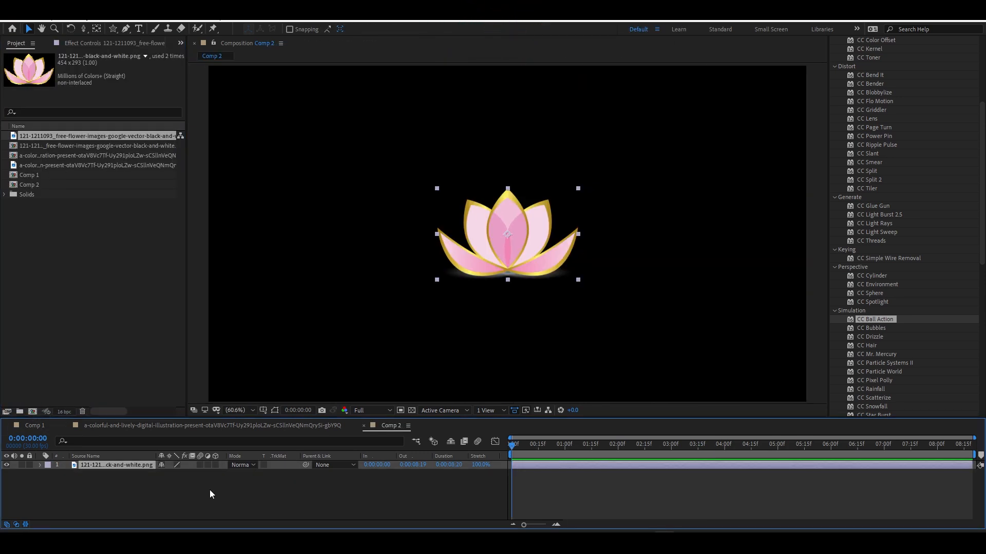
key(ctrl+shift+c)
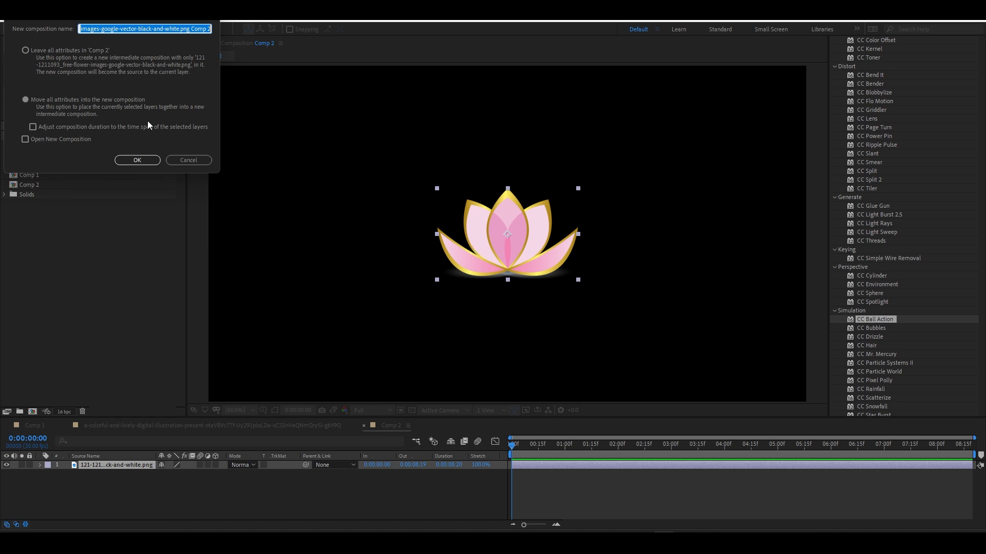
click(139, 163)
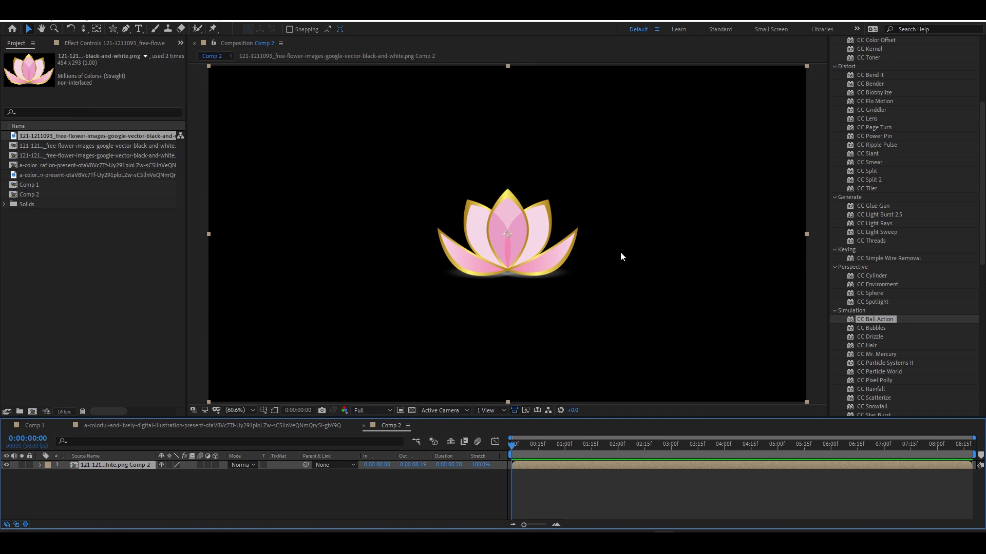
- Apply CC Ball Action to the pre-composed lotus layer and set Grid Spacing to 7
double_click(887, 317)
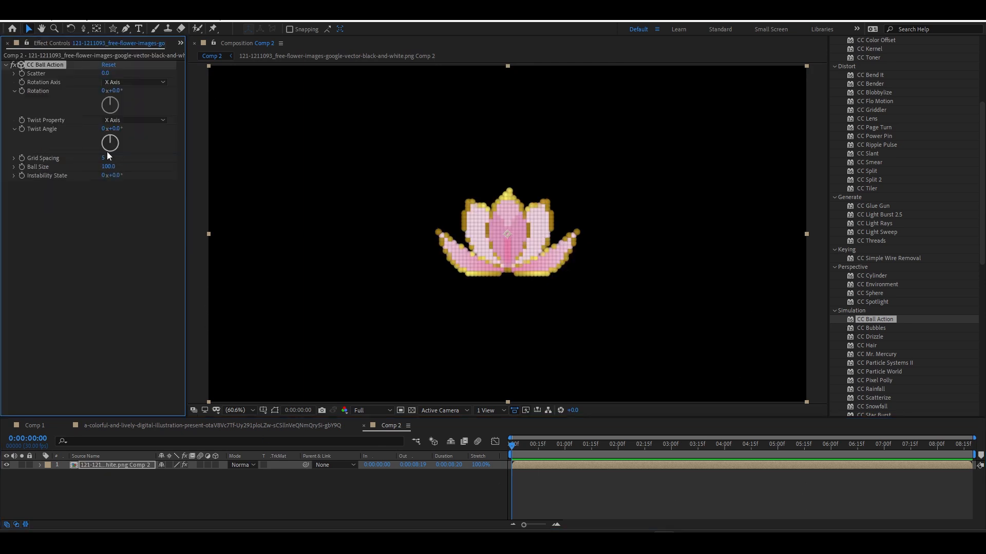
drag(103, 158, 129, 166)
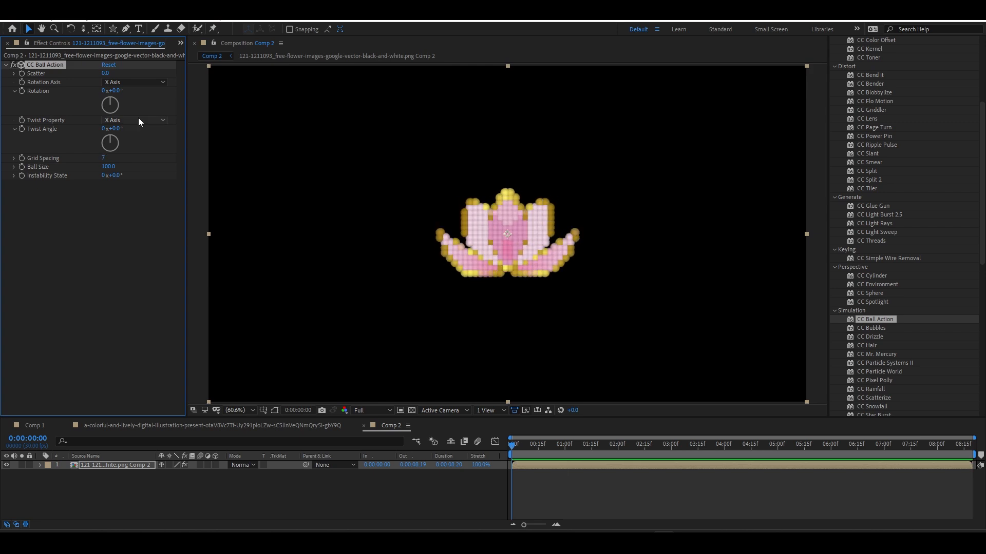
- Try large Twist Angles on the lotus with Twist Property set to X Axis and to Y Axis
drag(110, 133, 946, 104)
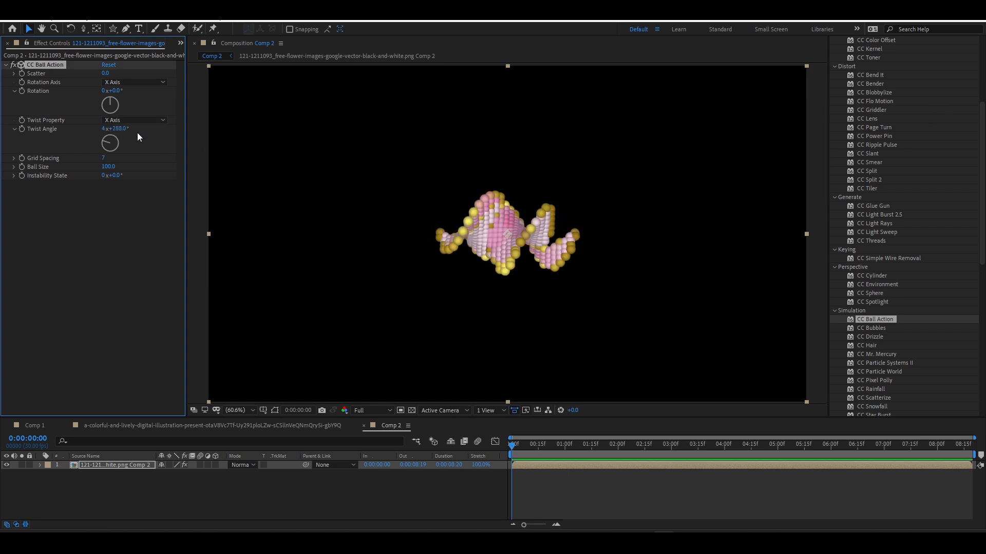
drag(123, 131, 767, 204)
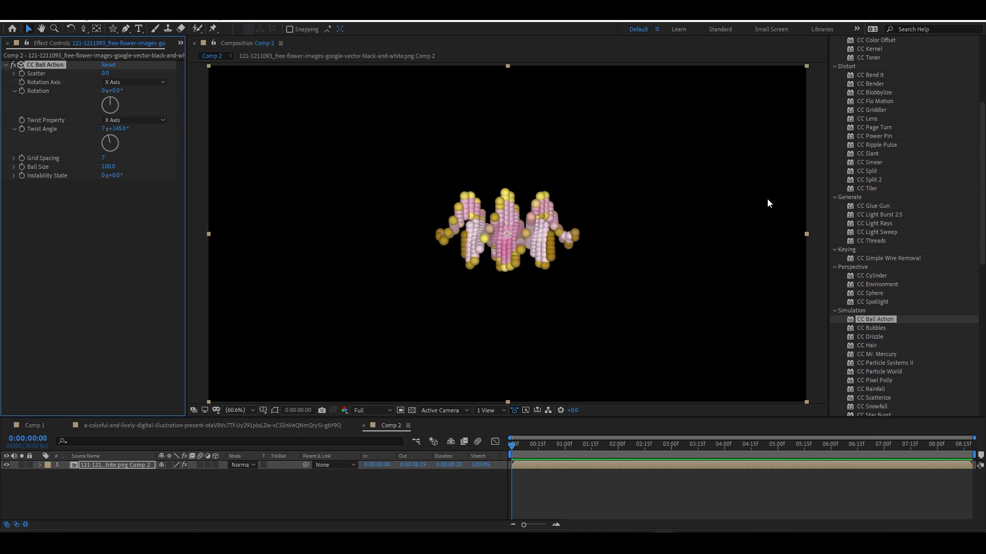
key(ctrl+z)
click(154, 120)
click(140, 138)
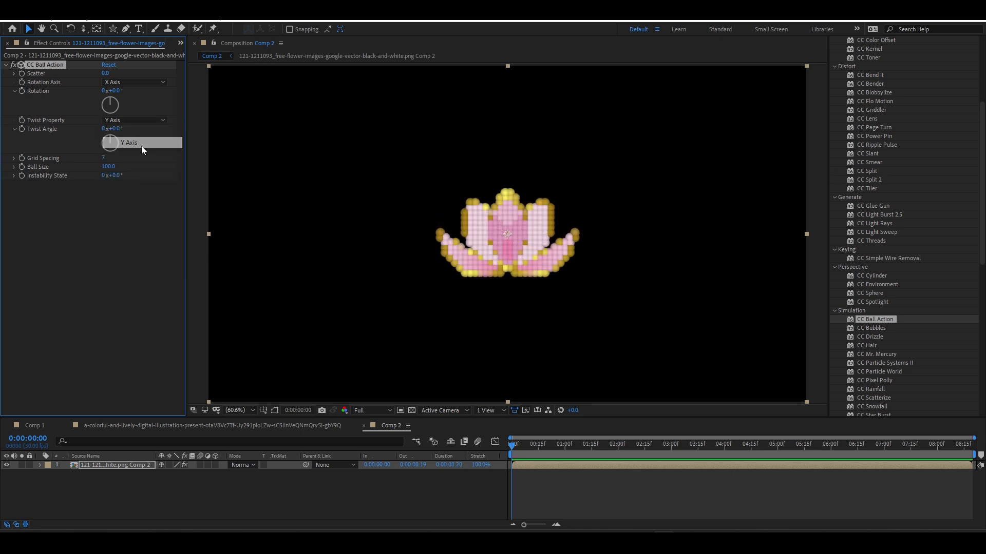
drag(115, 131, 746, 189)
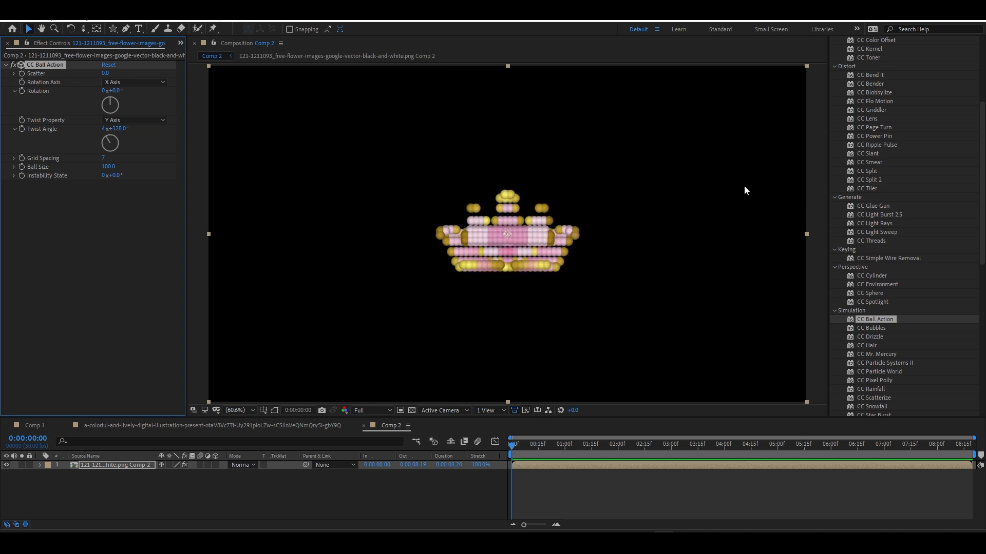
key(ctrl+z)
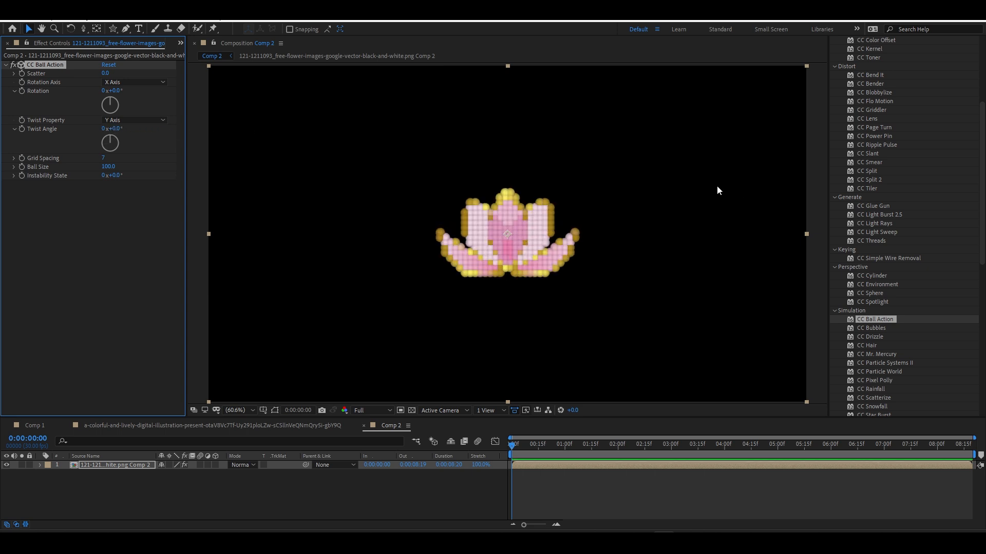
- Set Twist Property to Center X and raise the Twist Angle to 4x+330°
click(154, 121)
click(134, 154)
drag(112, 129, 982, 90)
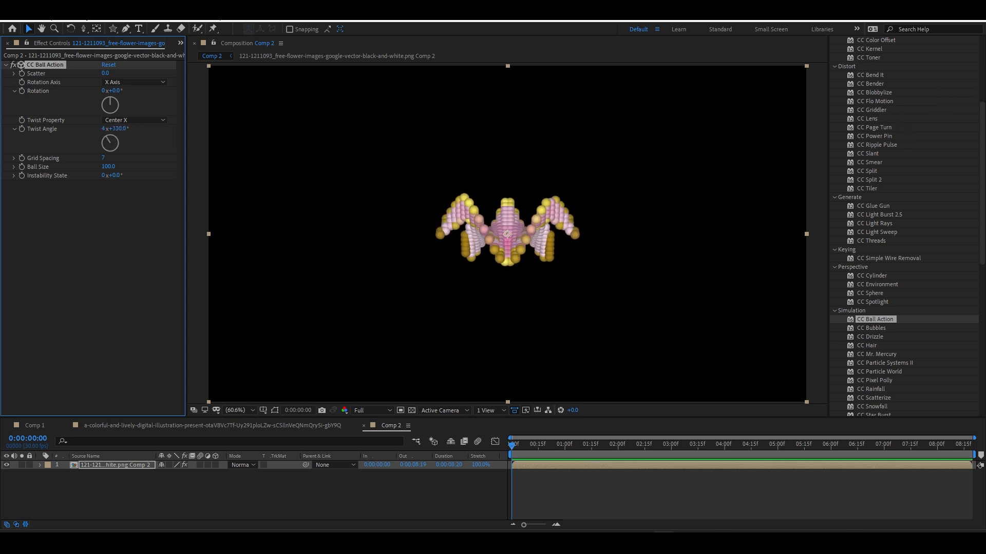
- Try animating the Twist Angle with keyframes from 4x+330° to 0° and preview the result
click(22, 129)
drag(526, 443, 478, 459)
click(114, 128)
text(0)
key(Return)
key(space)
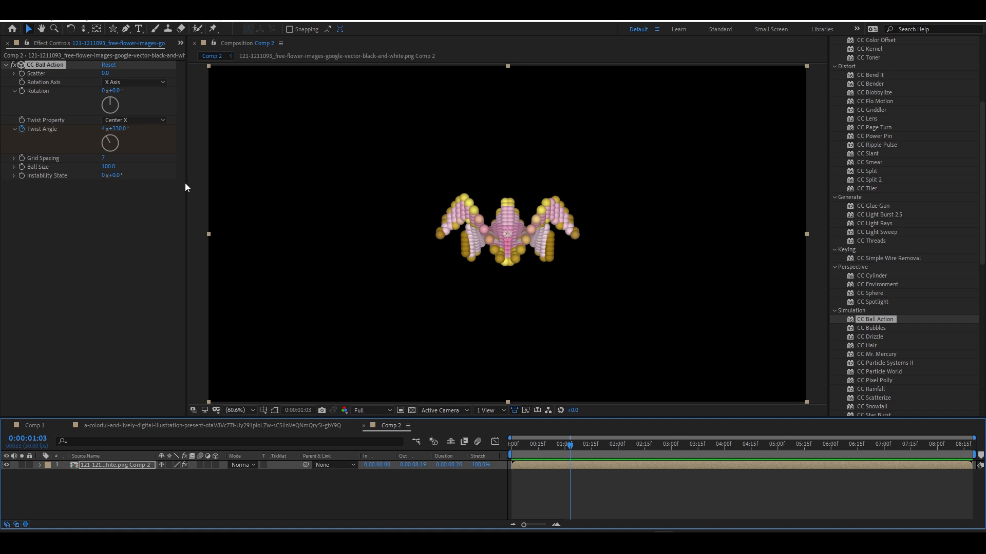
key(Home)
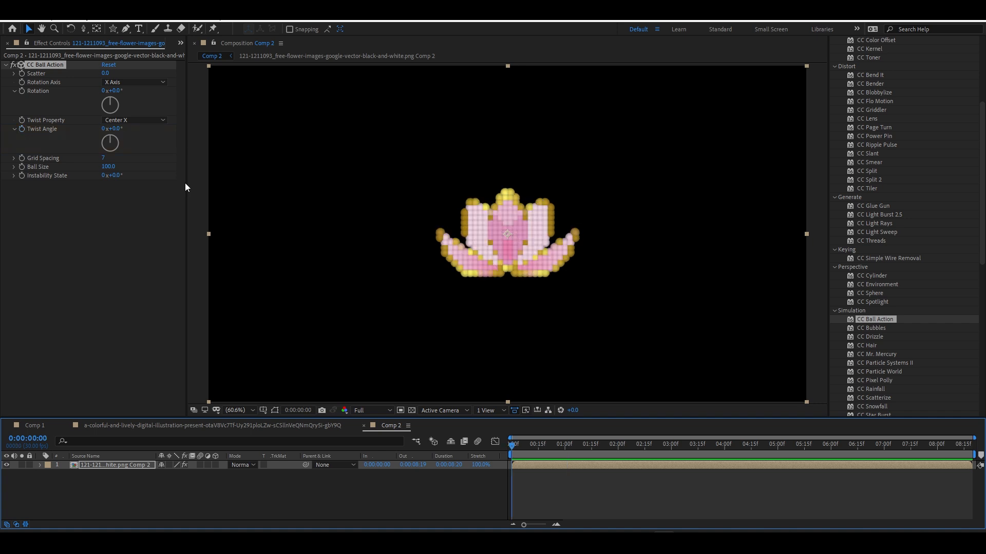
- Try raising the Twist Angle with Twist Property set to Radius and to Random
click(153, 119)
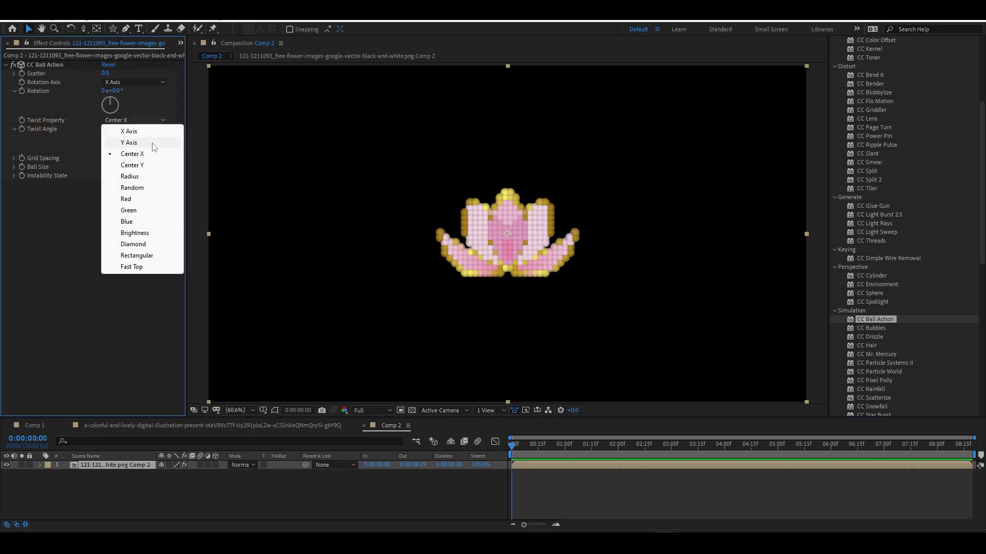
click(152, 176)
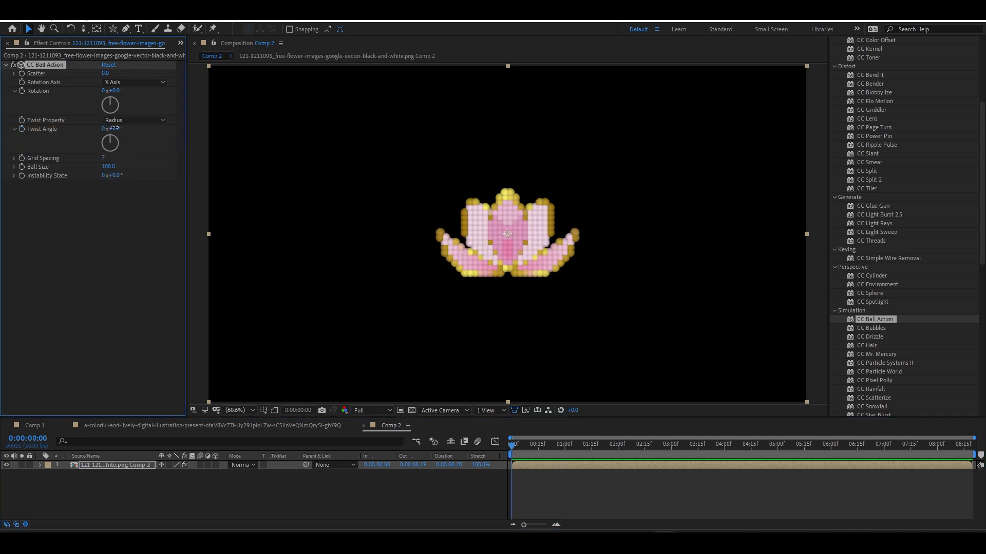
drag(114, 128, 534, 161)
key(ctrl+z)
click(134, 120)
click(153, 185)
drag(116, 133, 739, 141)
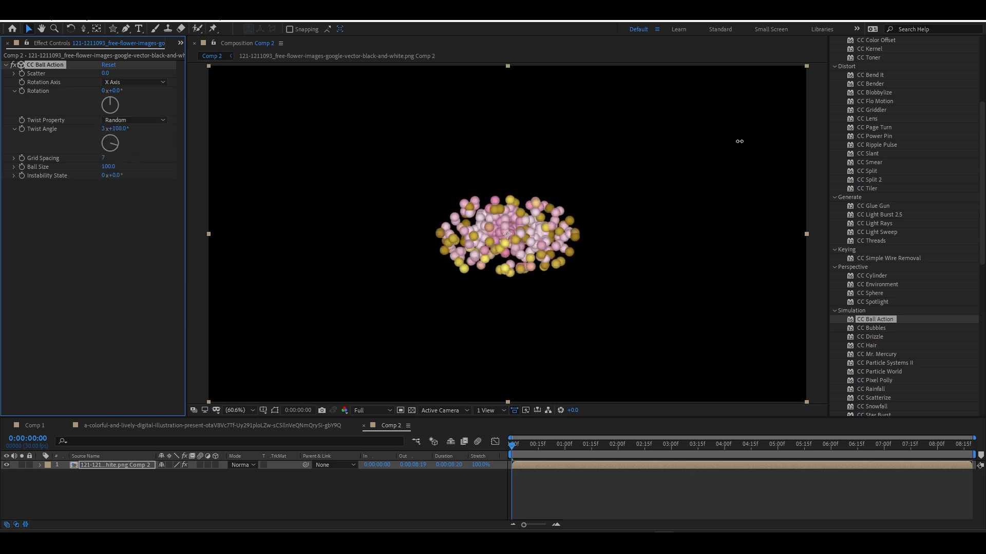
key(ctrl+z)
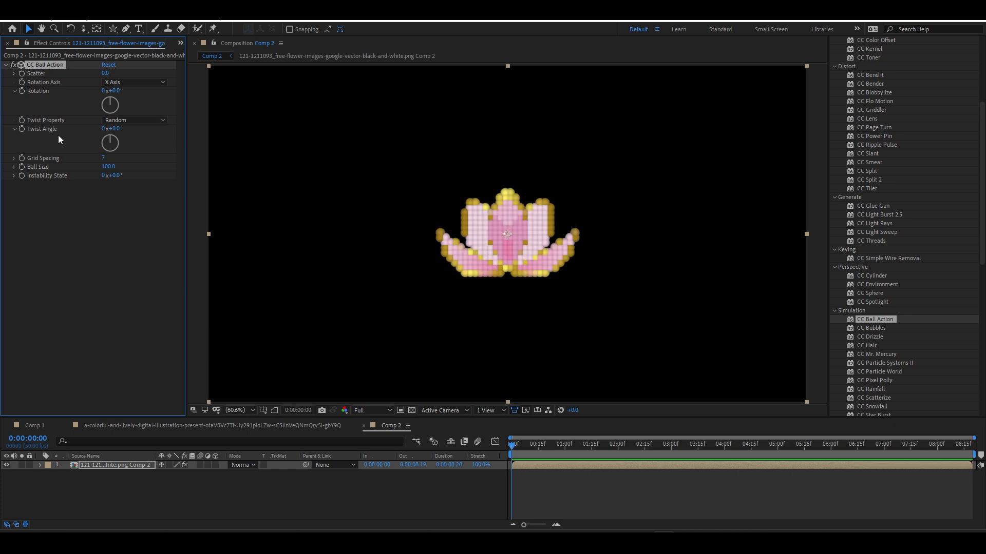
- Try Brightness and Diamond as the Twist Property, varying the Twist Angle for each
click(128, 120)
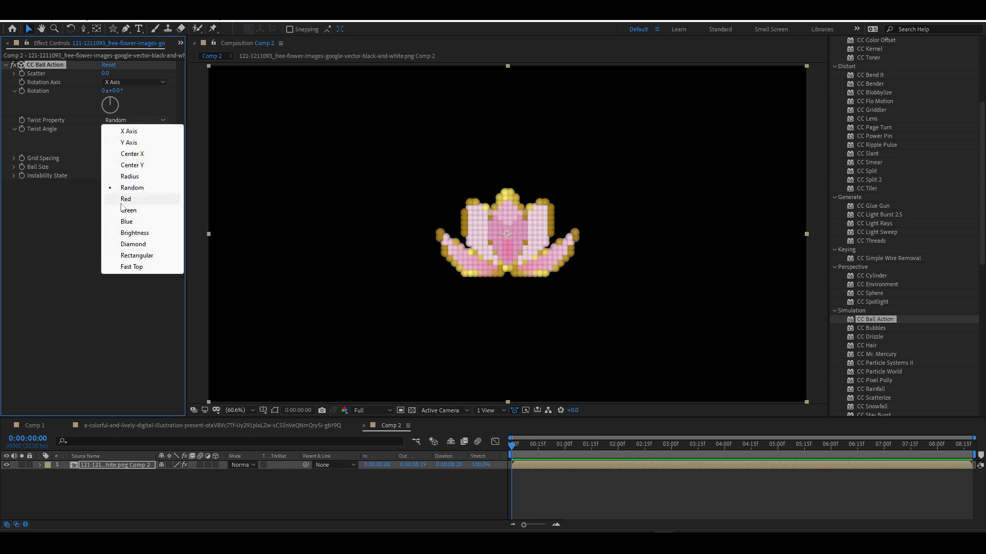
click(135, 233)
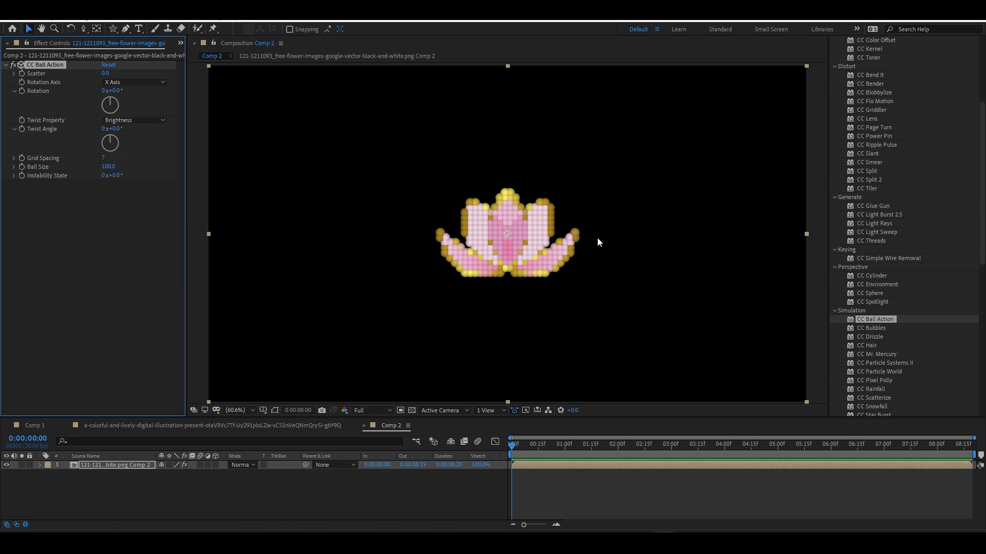
drag(117, 128, 803, 154)
click(134, 120)
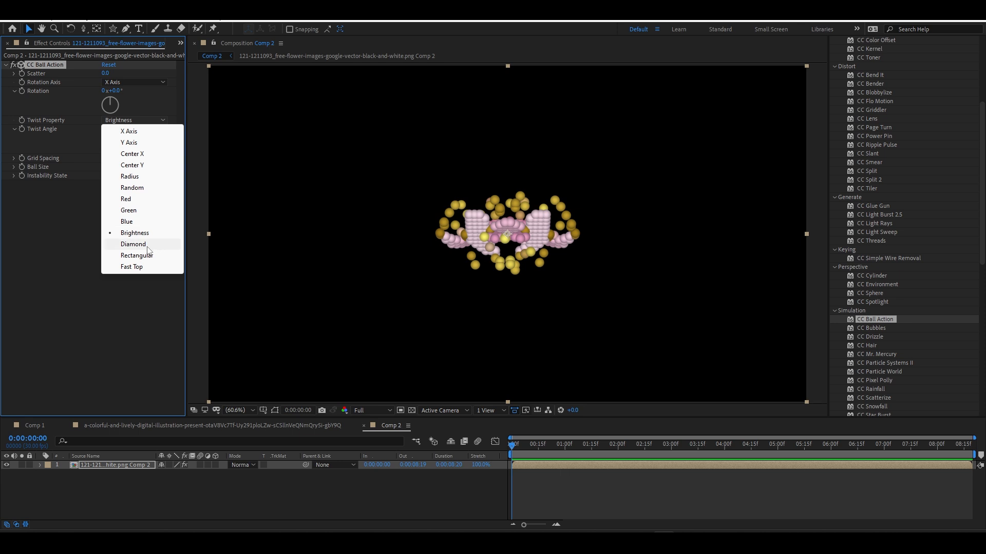
click(147, 247)
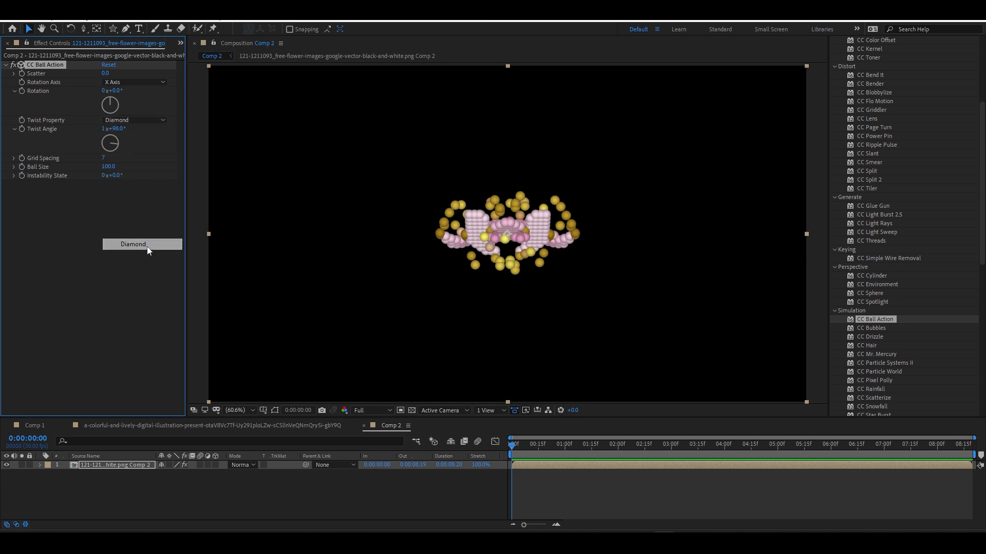
drag(117, 129, 463, 173)
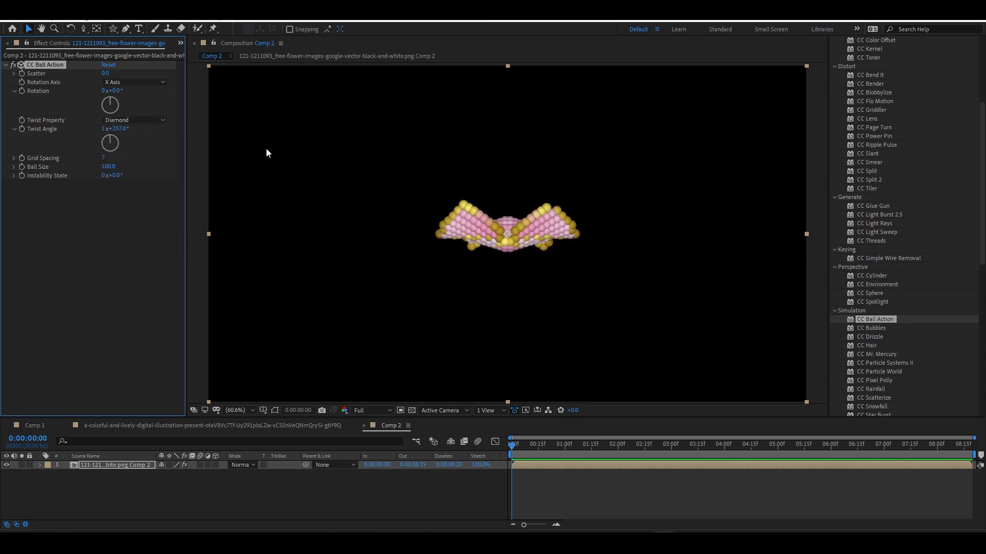
drag(121, 129, 201, 134)
- Set Twist Property to Red and raise the Twist Angle to about 313°
click(134, 119)
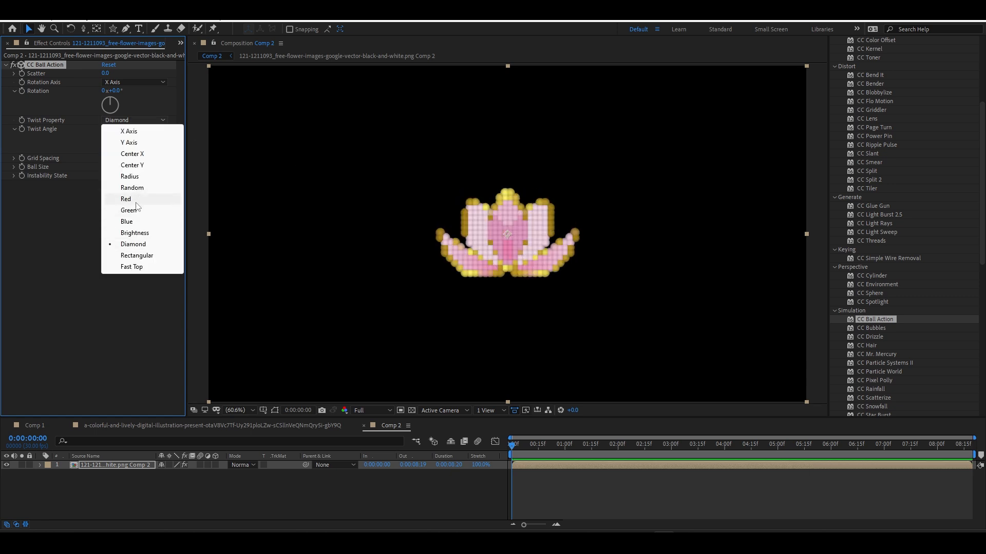
click(126, 199)
drag(113, 128, 298, 145)
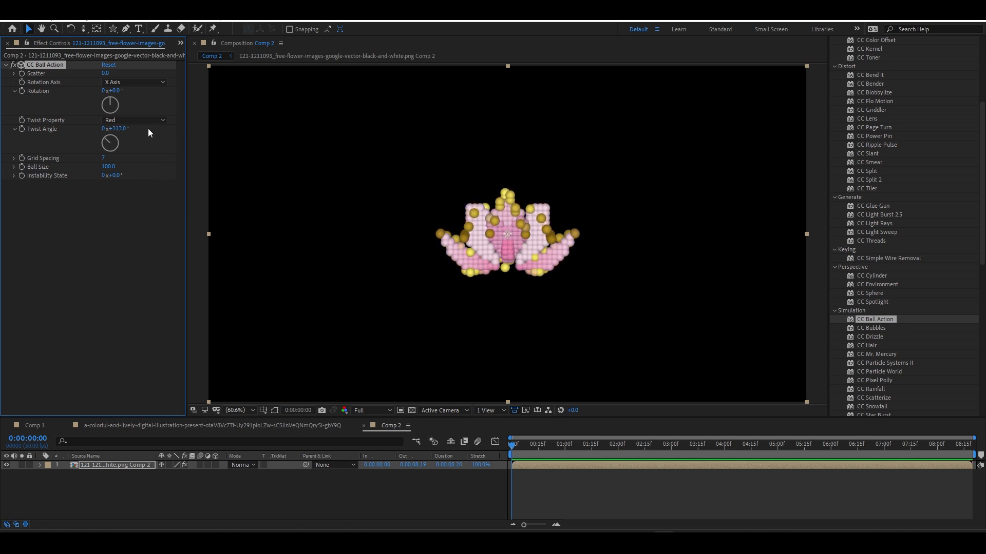
- Try varying CC Ball Action's Twist Angle with Twist Property set to Red and to Blue
drag(114, 128, 920, 160)
key(ctrl+z)
click(133, 120)
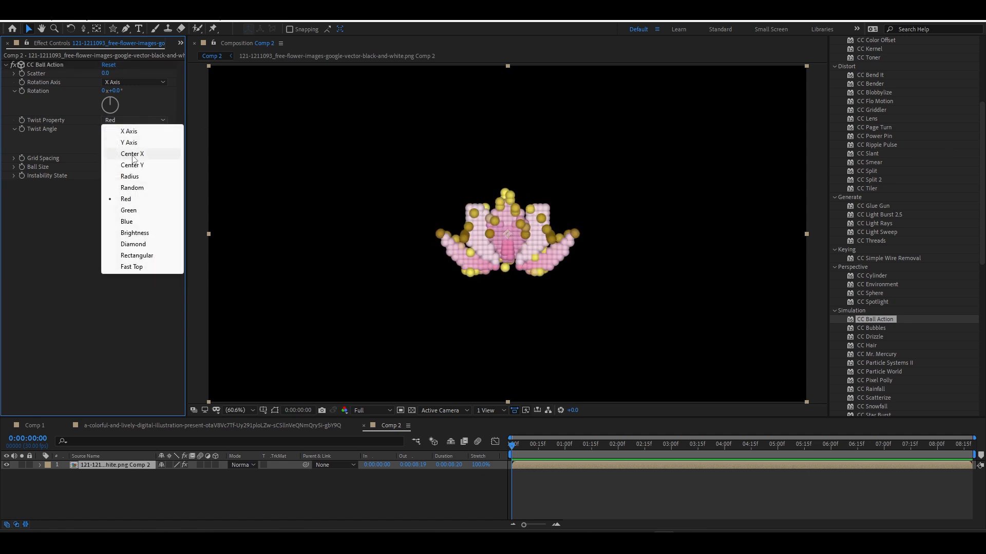
click(137, 222)
drag(115, 129, 46, 128)
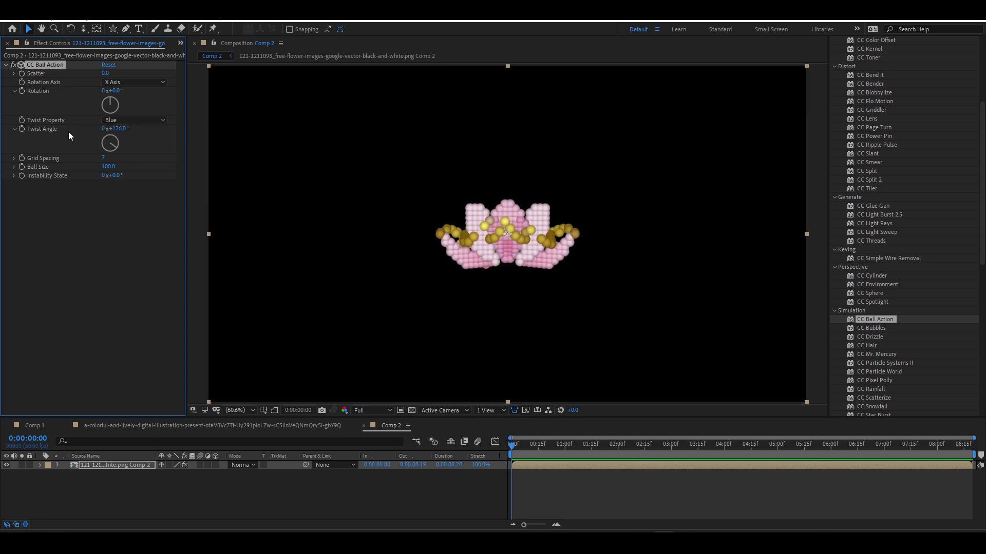
drag(115, 131, 616, 162)
- Undo the twist changes and the application of CC Ball Action to the lotus layer
key(ctrl+z)
key(ctrl+z)
key(ctrl+z)
key(ctrl+z)
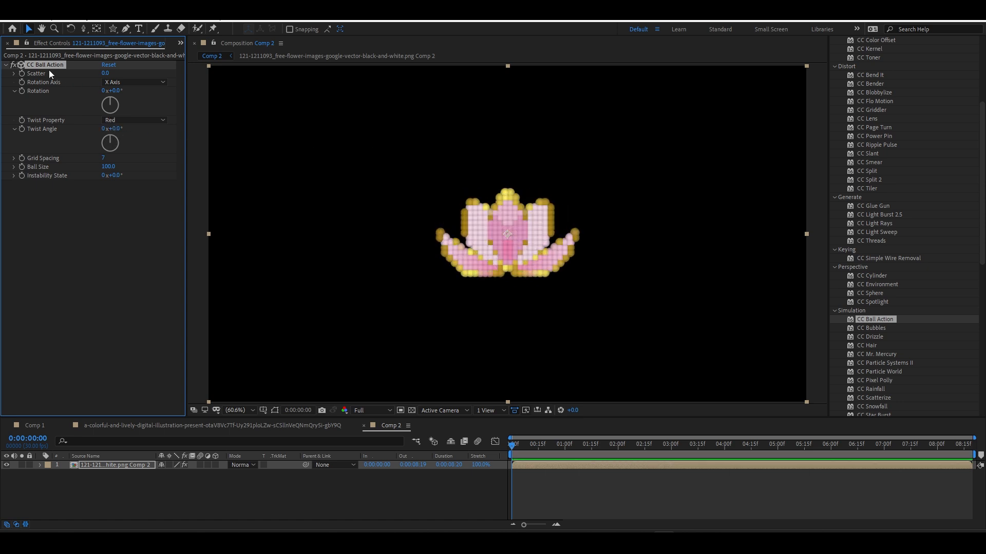
key(ctrl+z)
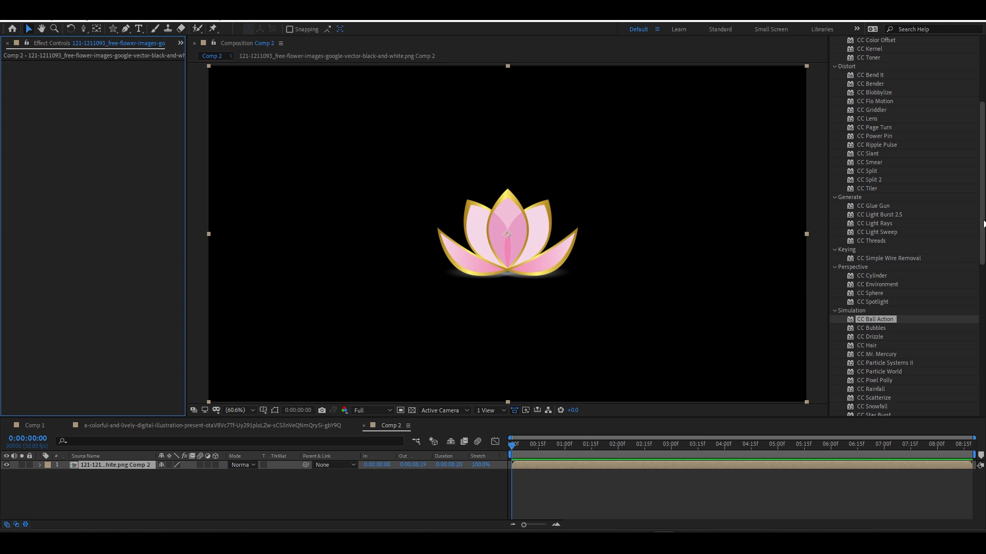
- Create another new composition with the default settings
drag(983, 224, 983, 237)
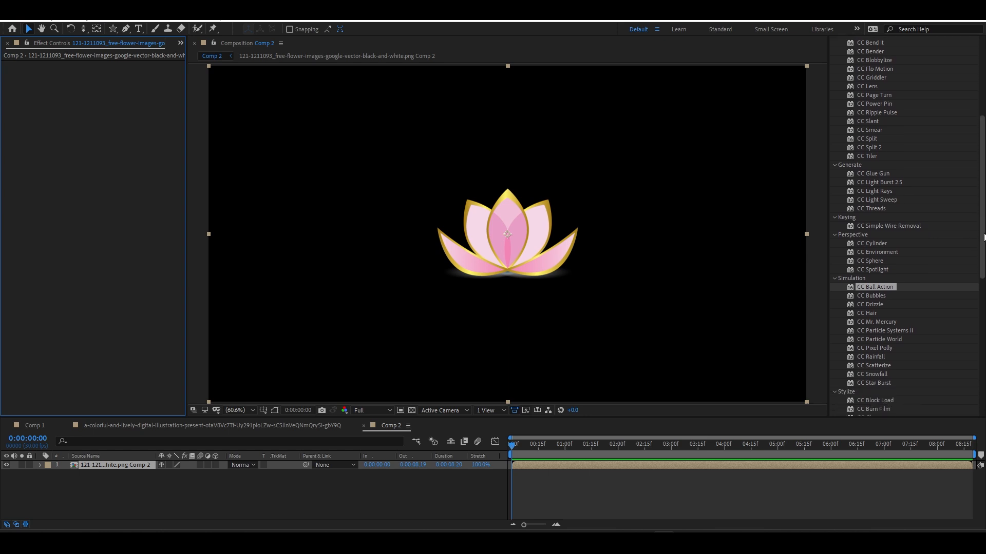
click(876, 349)
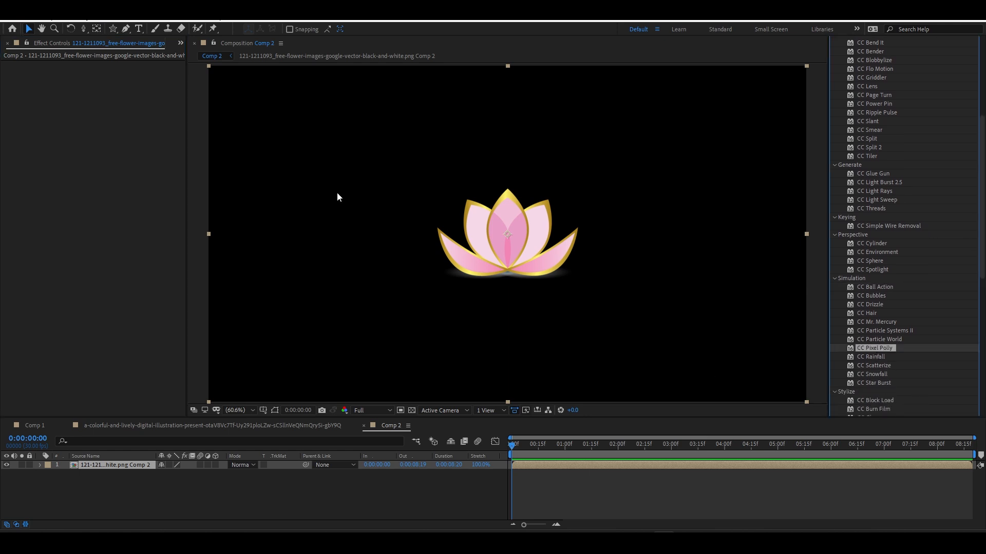
click(183, 44)
click(186, 52)
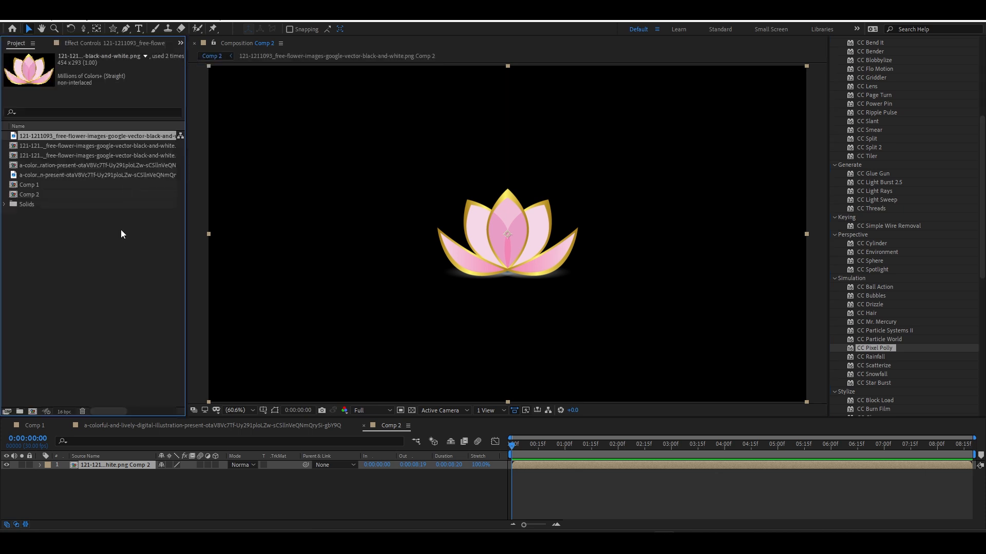
right_click(82, 312)
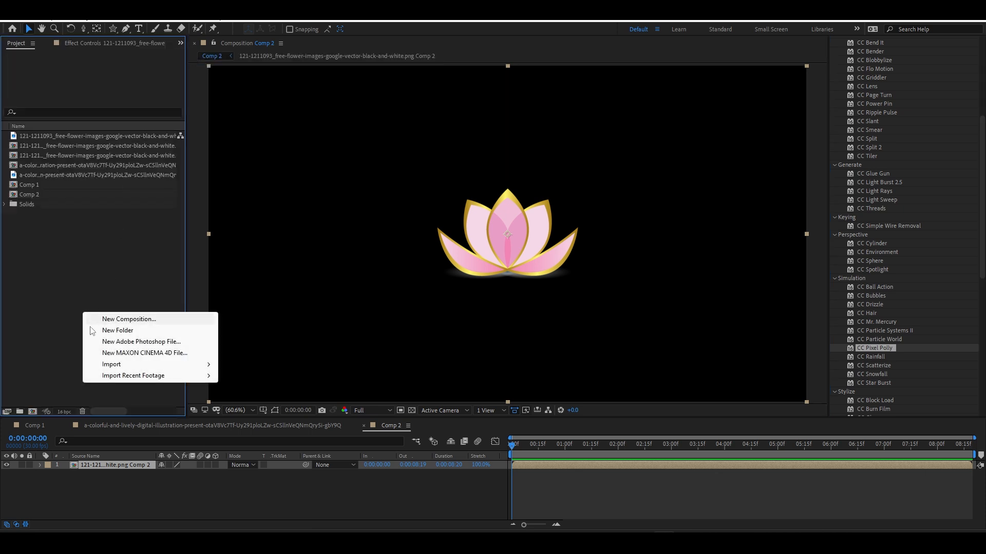
click(31, 412)
key(Return)
- Add a cyan solid layer to the new composition
right_click(286, 374)
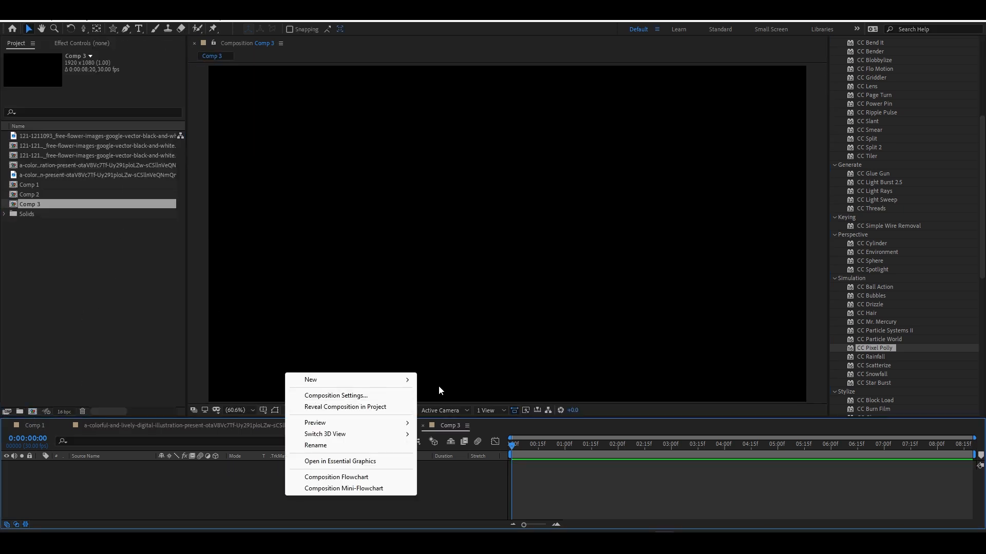
mouse_move(403, 382)
click(440, 408)
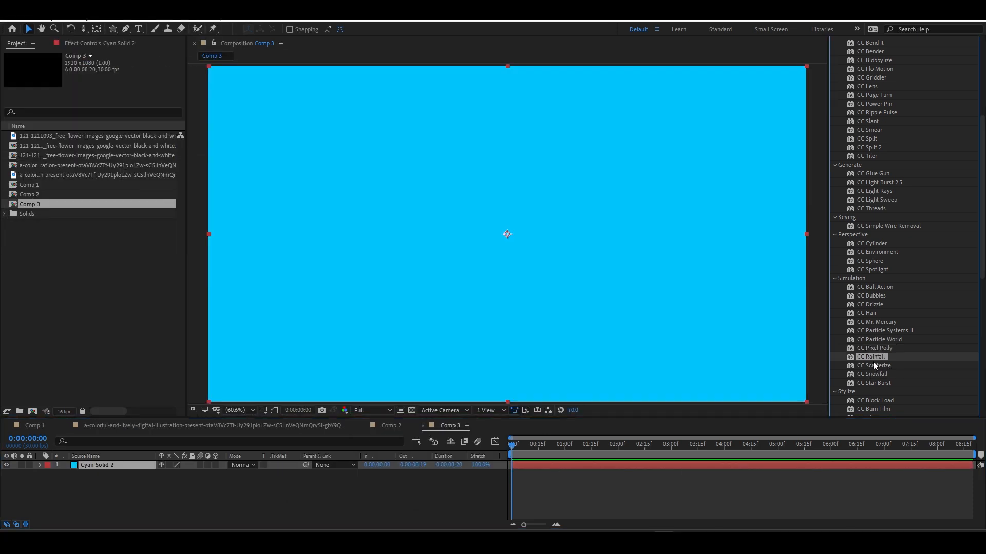
- Apply CC Rainfall to the cyan solid, preview it and raise Drops to about 28600
drag(871, 358, 680, 465)
key(space)
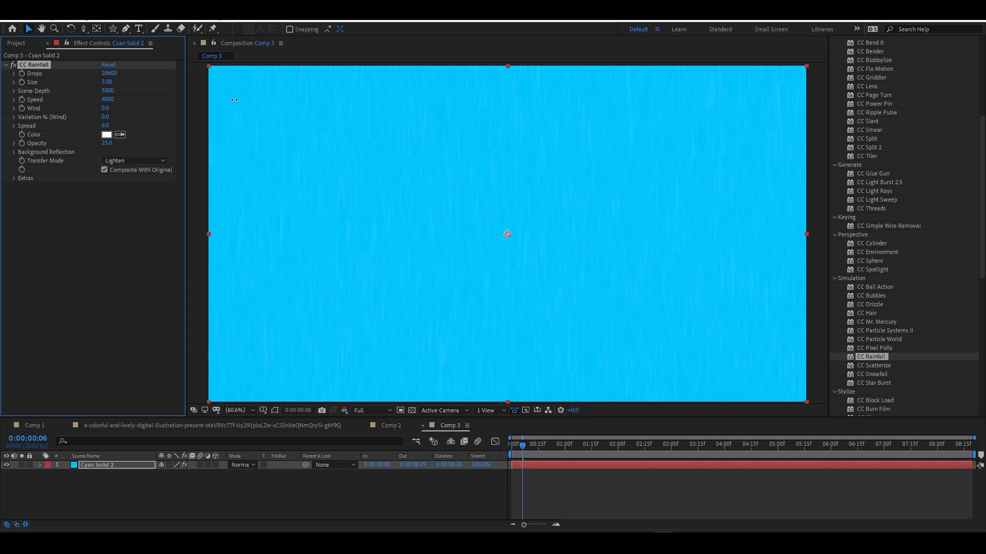
drag(234, 100, 90, 102)
- Import the forest clip 7708918-hd_1920_1080_25fps.mp4 and make a composition from it
click(25, 47)
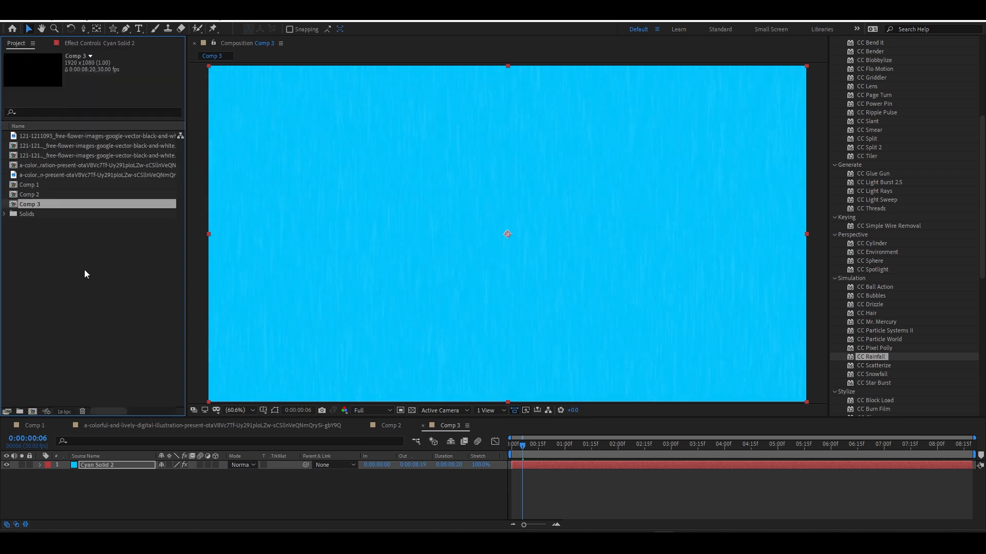
double_click(85, 265)
click(794, 449)
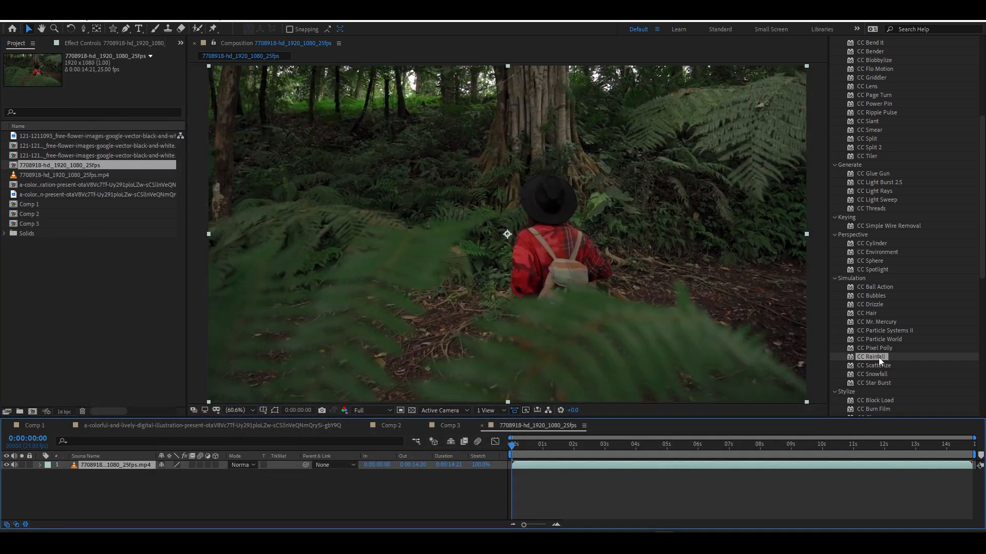
- Apply CC Rainfall to the forest clip and preview the rain
double_click(879, 358)
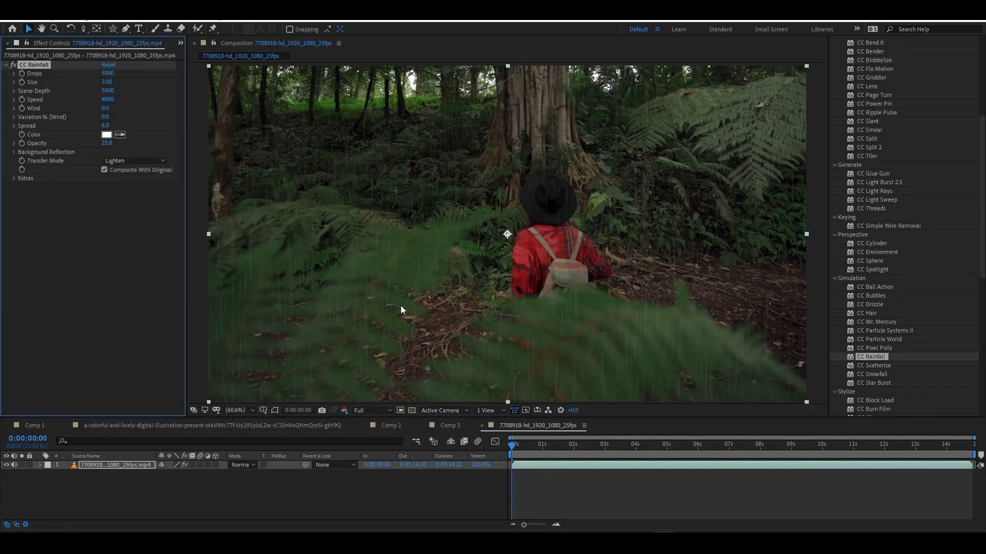
key(space)
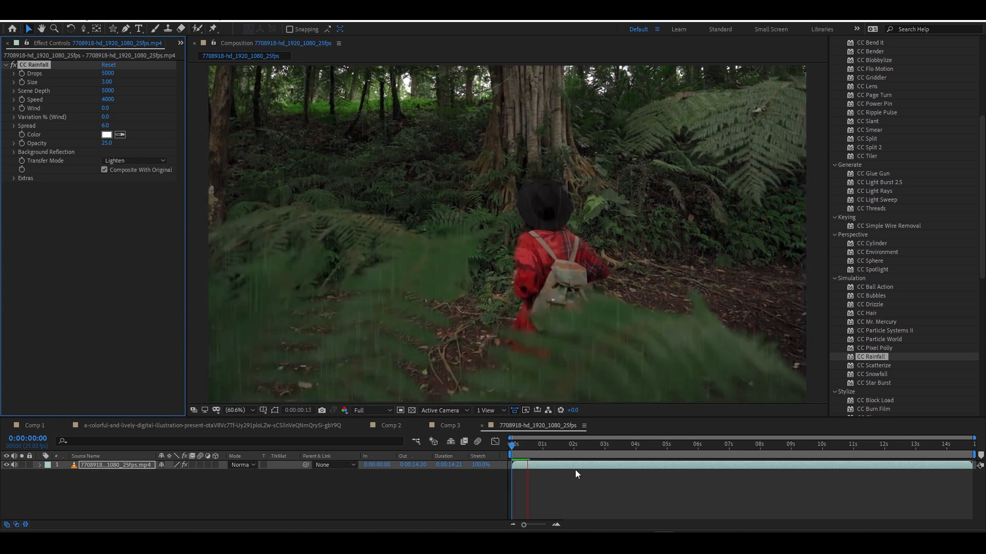
key(space)
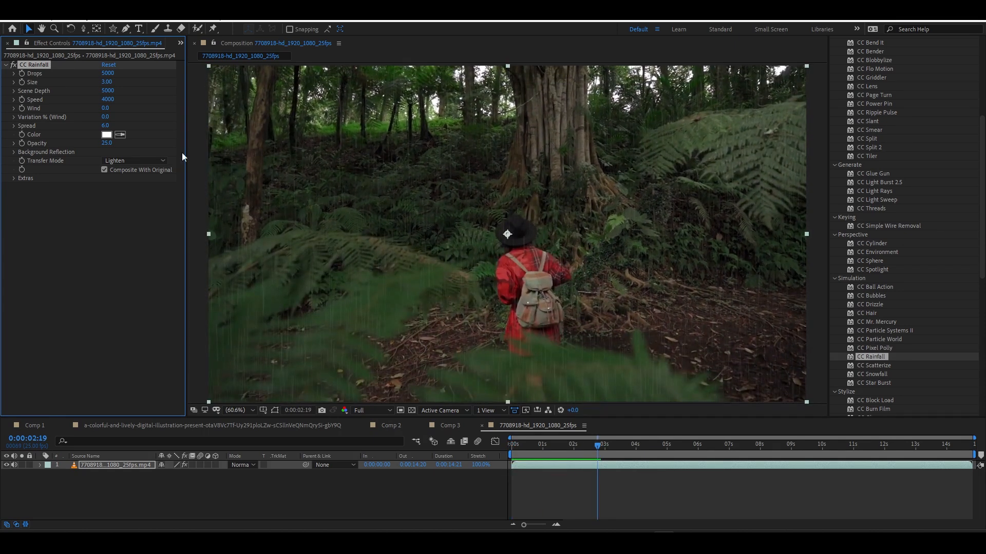
- Vary CC Rainfall's Drops, trying about 137000 and 2200 before setting 3800, and preview the rain
drag(103, 76, 390, 137)
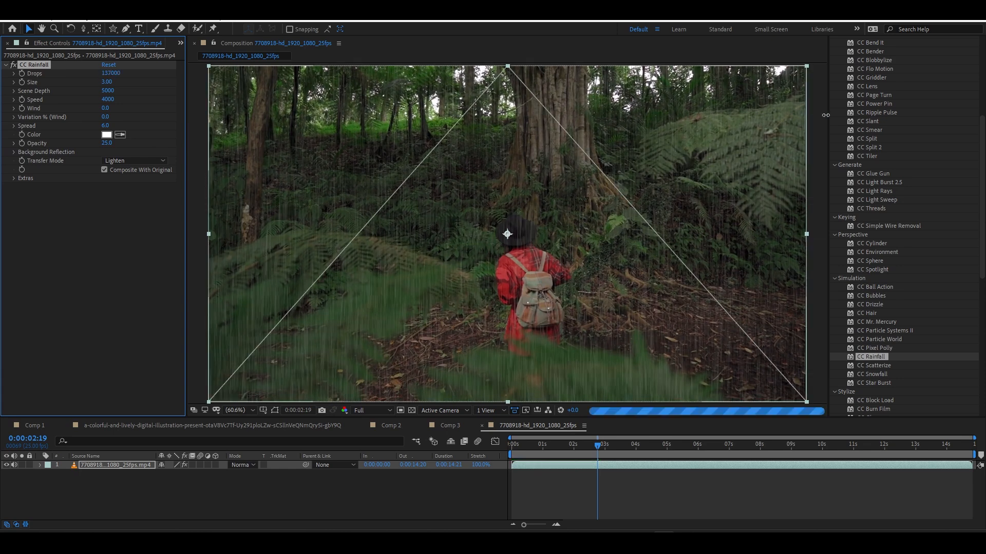
key(ctrl+z)
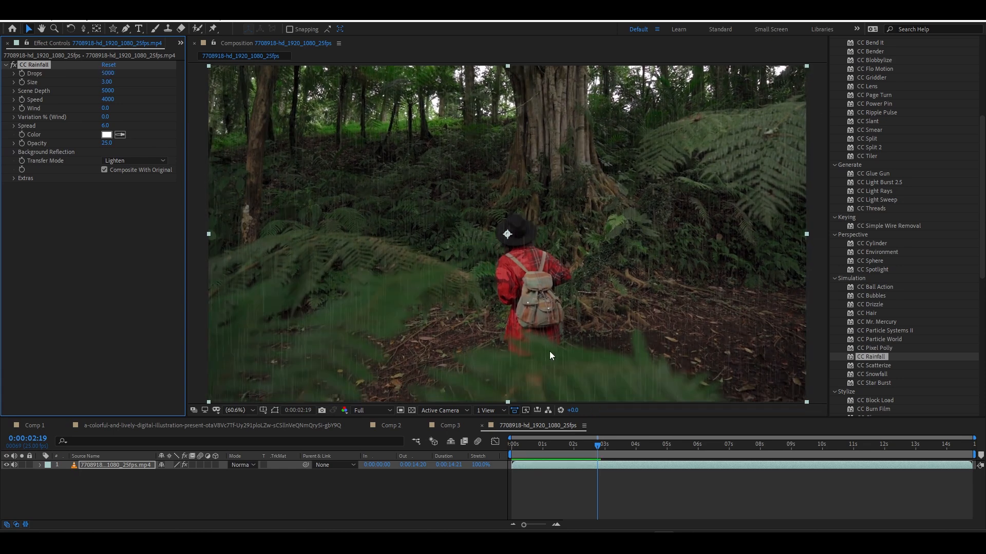
click(104, 74)
text(2200)
key(Return)
drag(109, 74, 120, 76)
key(space)
key(space)
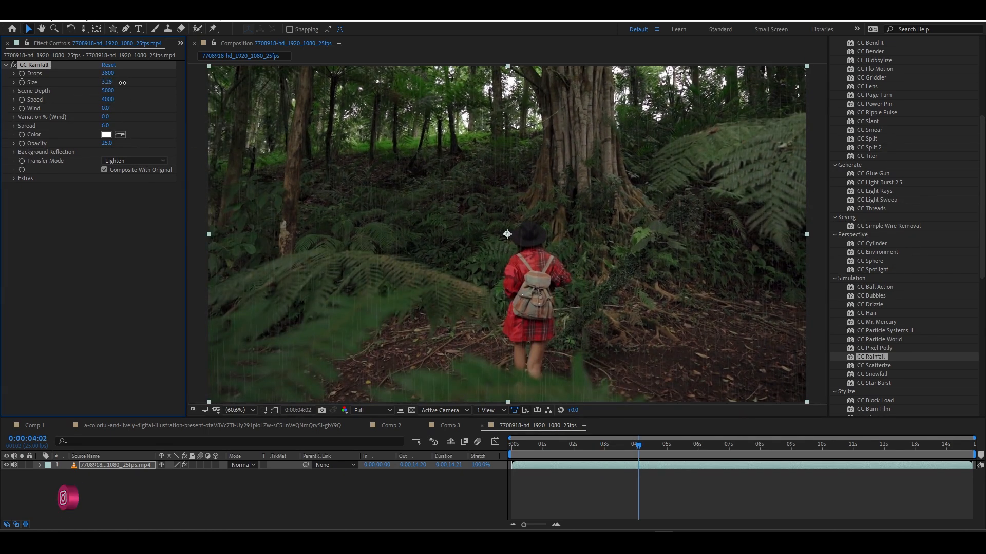
- Try a raindrop Size of 15, preview it and undo the change
drag(107, 81, 917, 126)
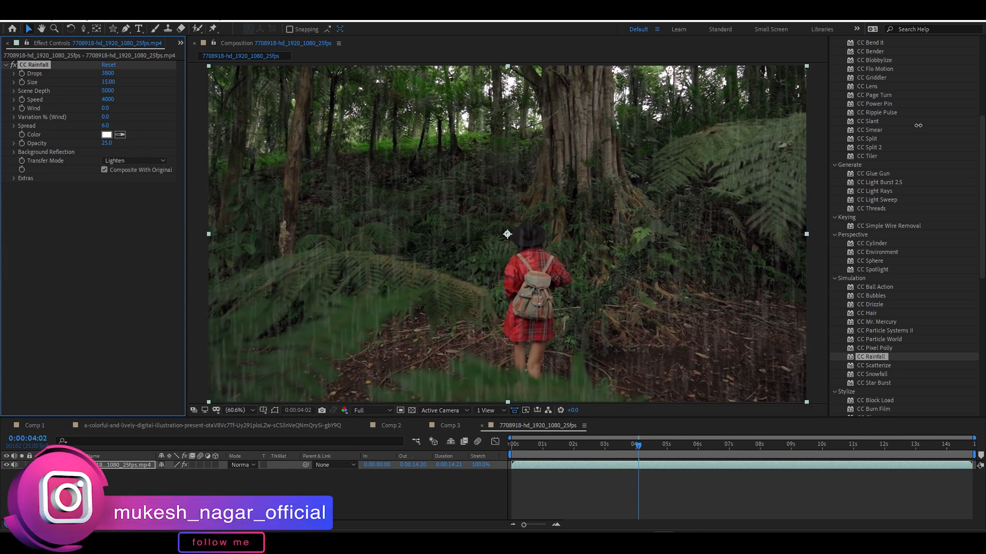
key(space)
key(ctrl+z)
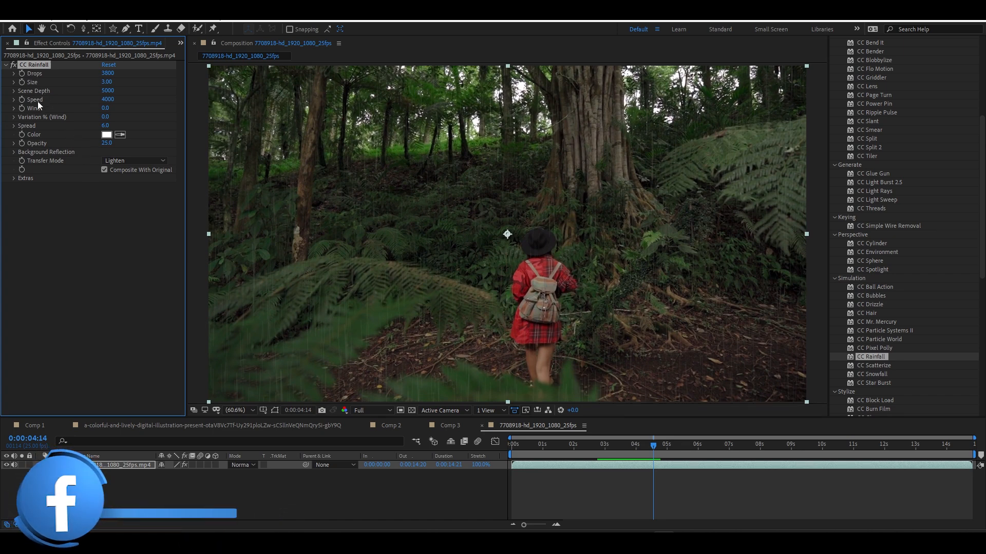
- Try a Scene Depth of 100, preview the rain and undo the change
text(100)
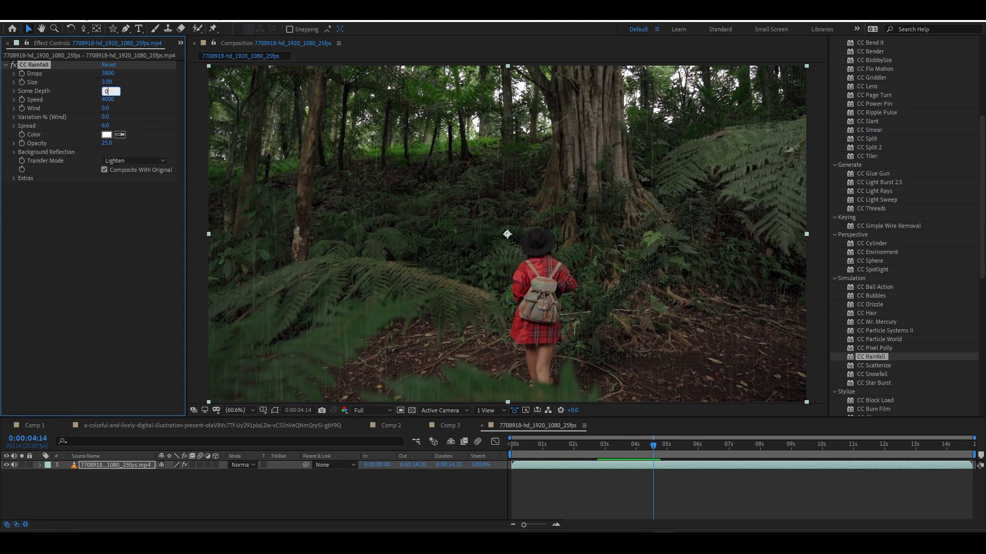
key(Return)
click(517, 270)
key(space)
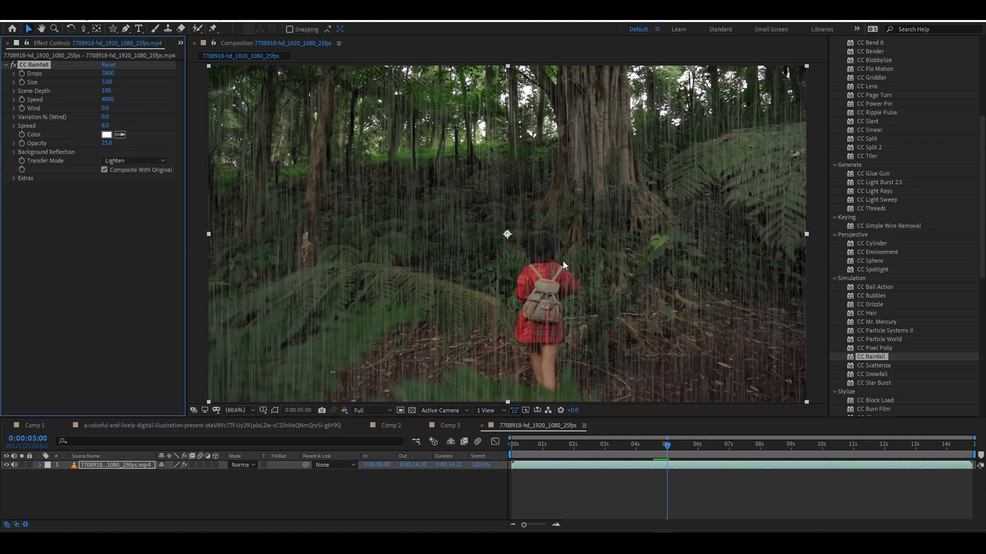
key(ctrl+z)
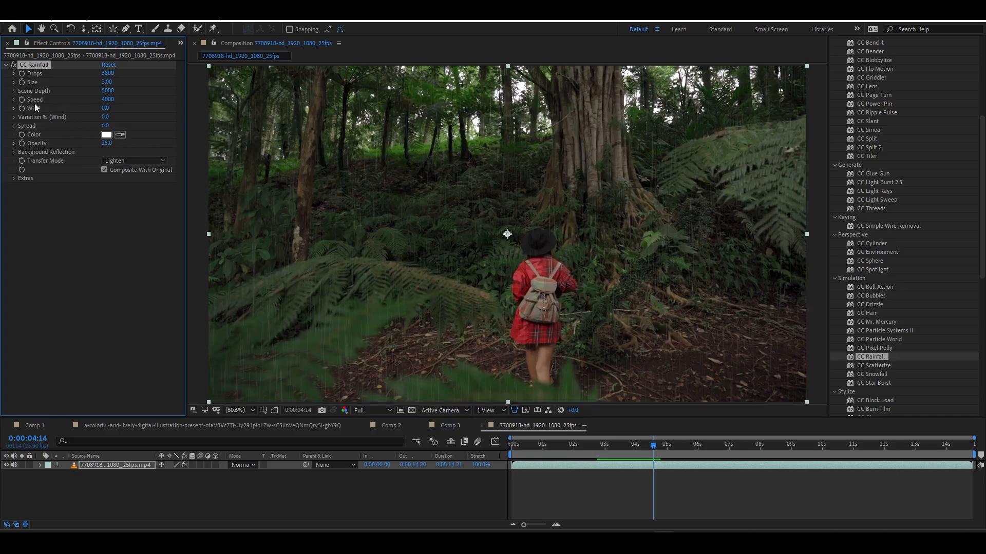
- Lower the rain Speed to 2160 and preview the result
drag(106, 99, 78, 98)
key(space)
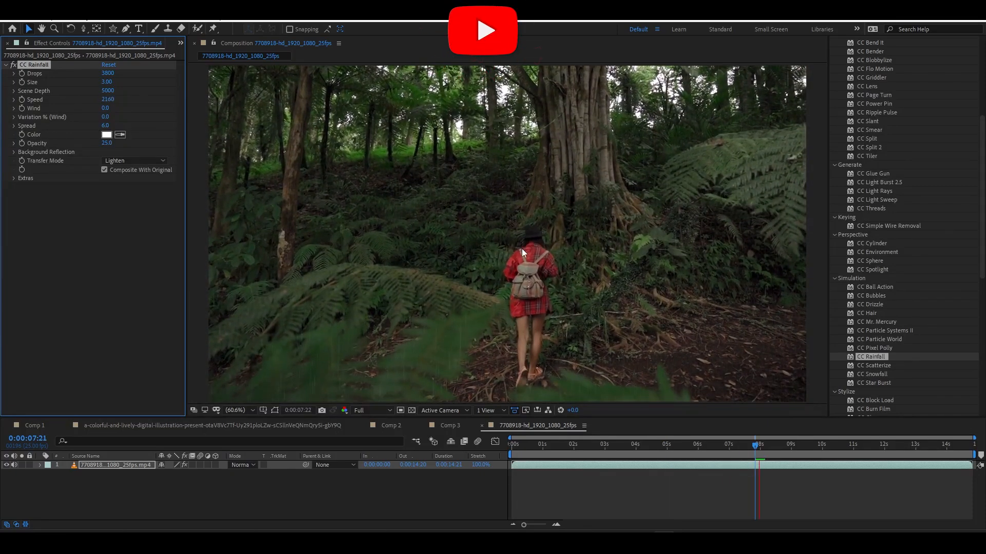
key(space)
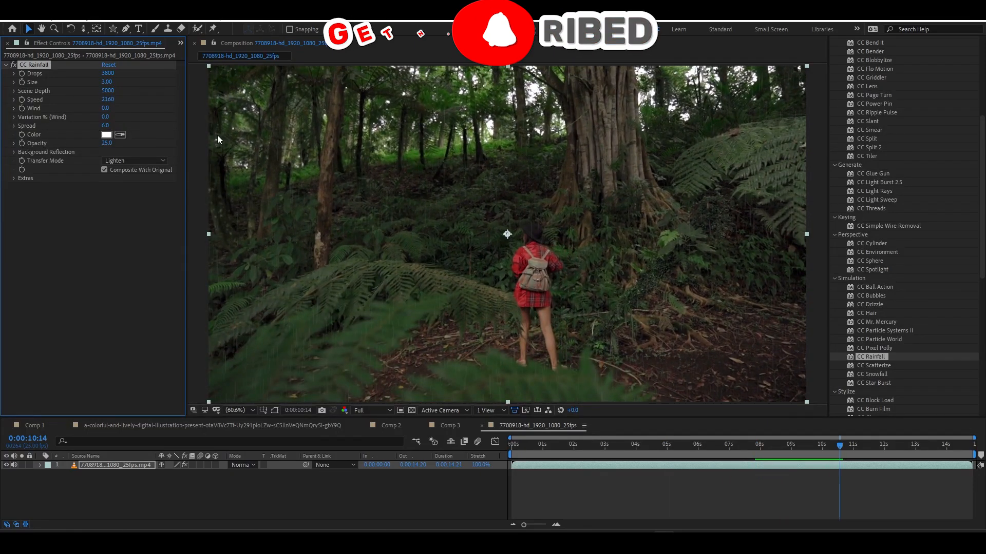
- Raise the rain's Wind to 560 and preview the slanted drops
drag(105, 108, 126, 111)
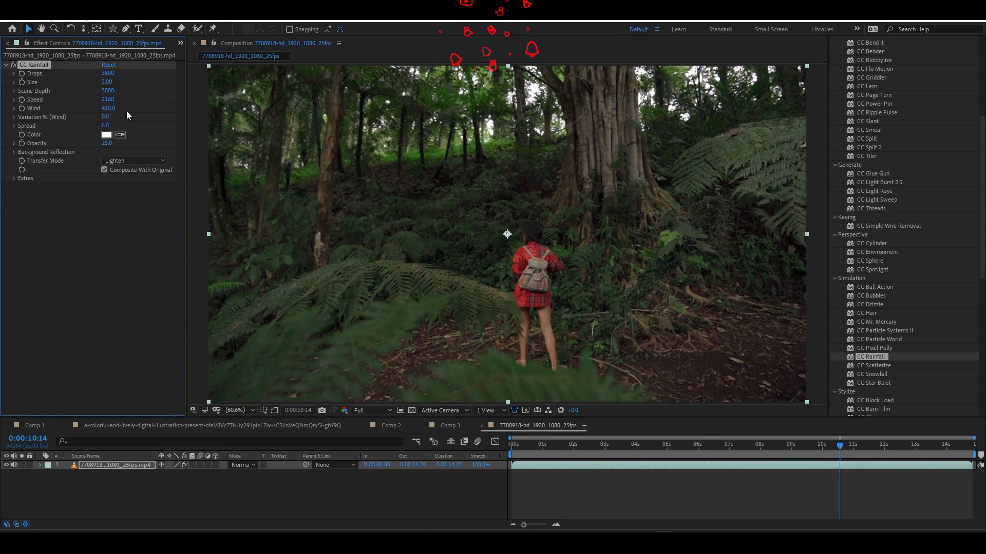
mouse_move(107, 109)
mouse_down()
mouse_move(124, 110)
mouse_move(17, 104)
mouse_move(110, 106)
mouse_up()
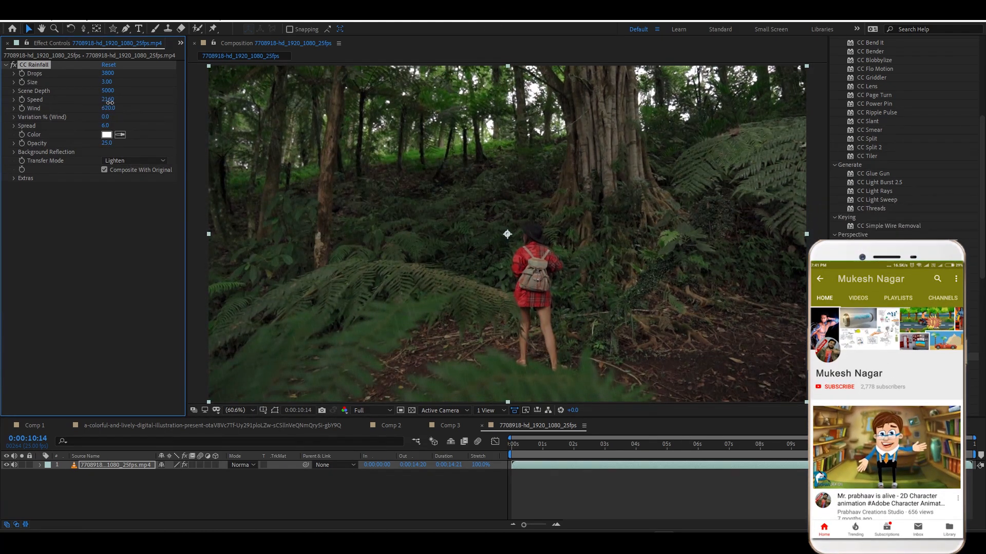
key(space)
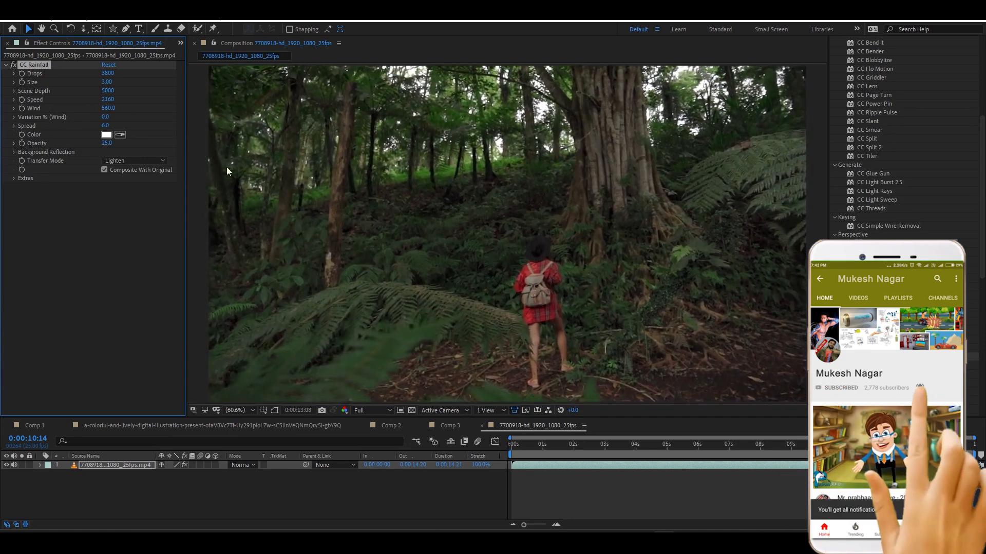
key(space)
- Reverse the wind direction by setting Wind to -710 and preview the rain
drag(108, 108, 38, 108)
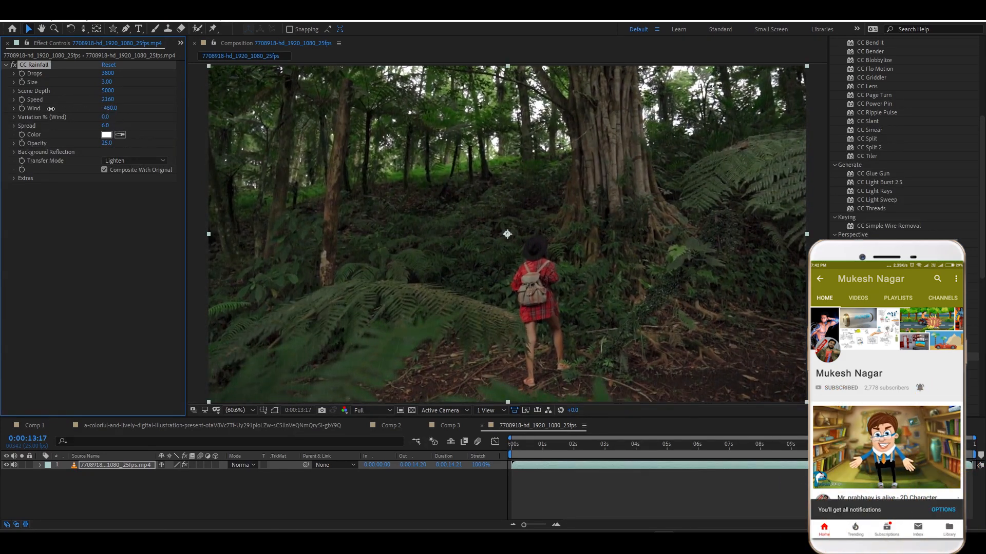
key(space)
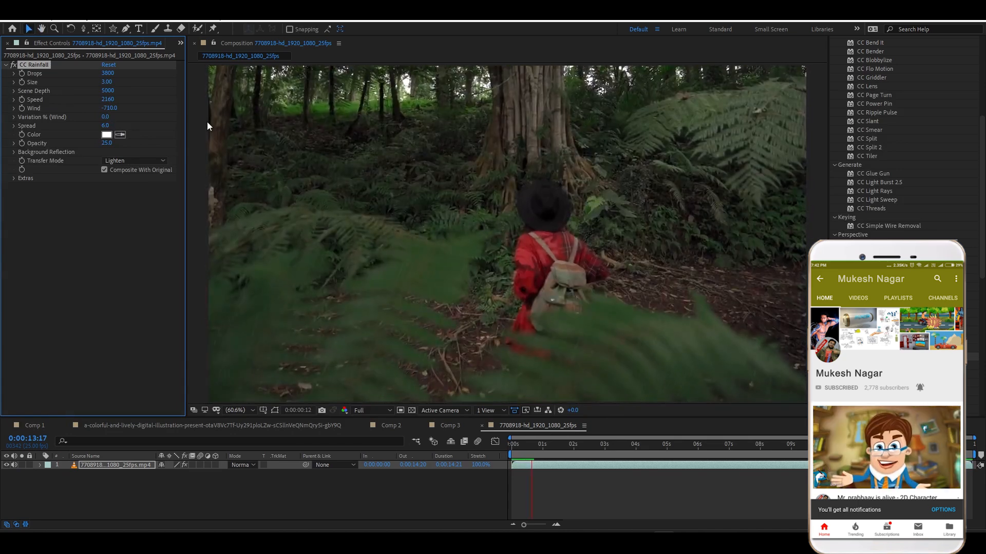
key(space)
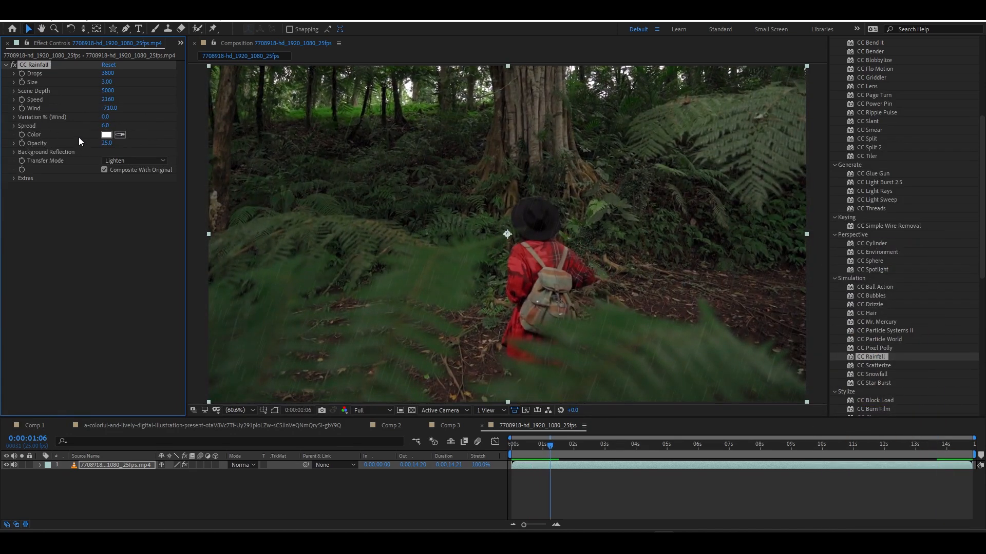
- Try raising Variation % (Wind), undo it, and set Wind to -1510
drag(106, 117, 285, 137)
key(ctrl+z)
drag(108, 118, 79, 111)
- Set Drops to 18400 and Size to 3.25, and preview the rain from the start of the clip
drag(107, 73, 174, 80)
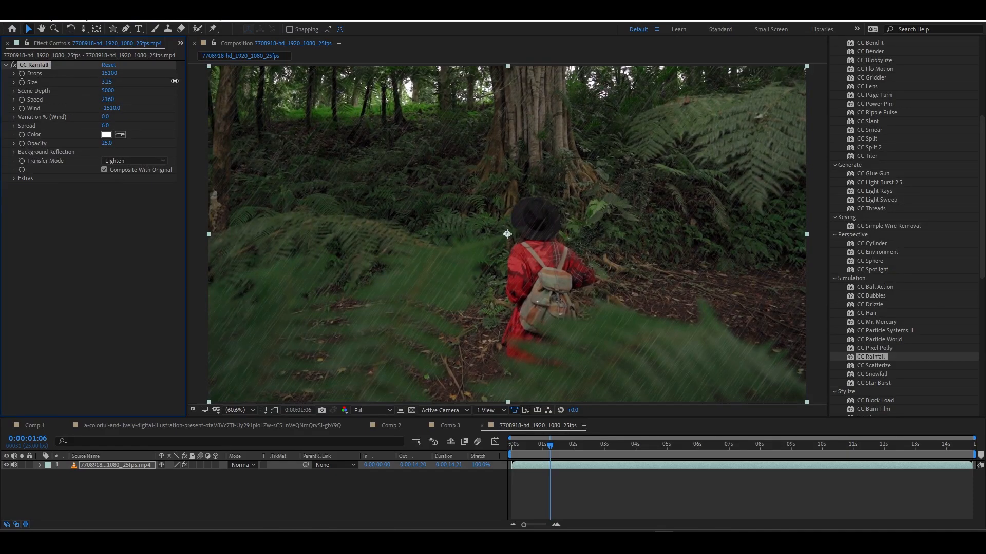
drag(545, 444, 465, 453)
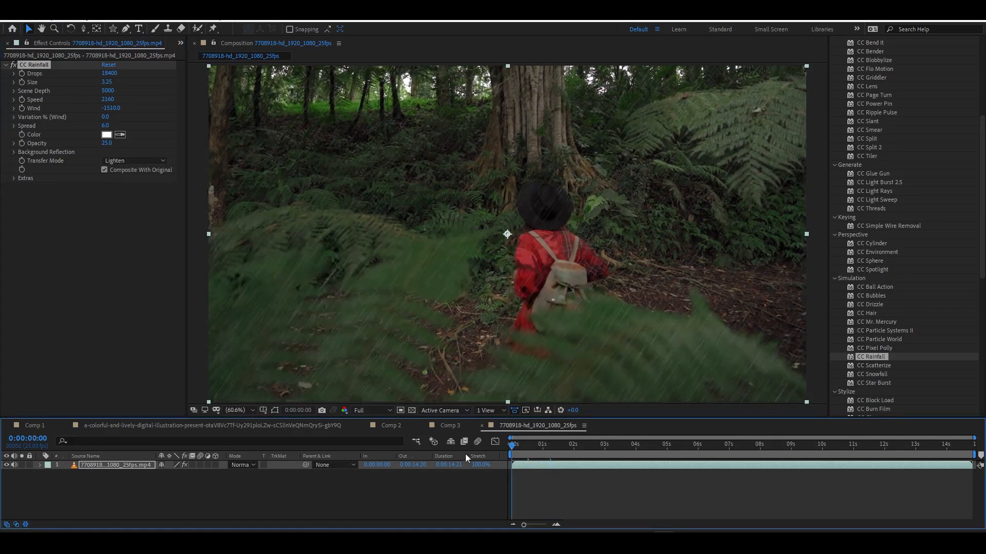
key(space)
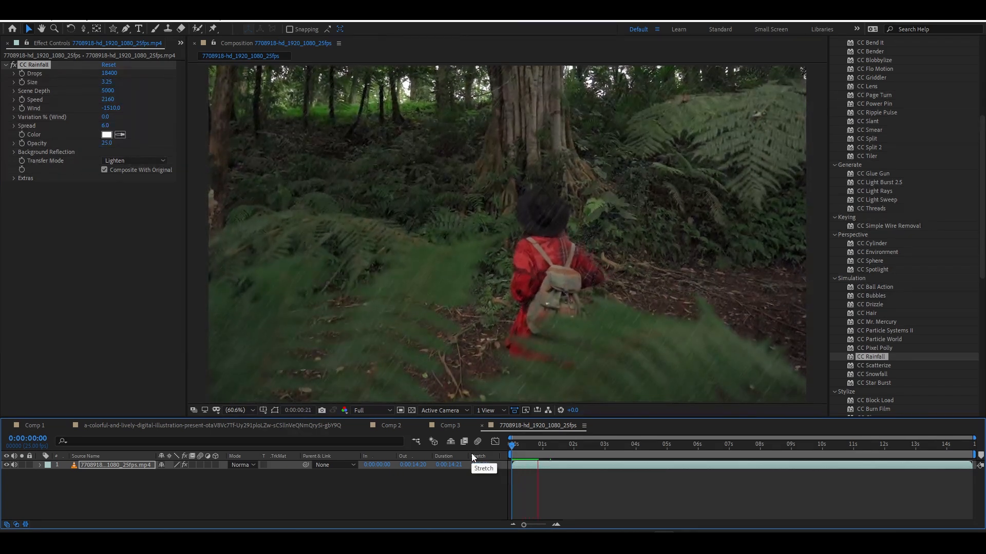
- Set the rain's Variation % (Wind) to 48 and preview the changed drops
key(space)
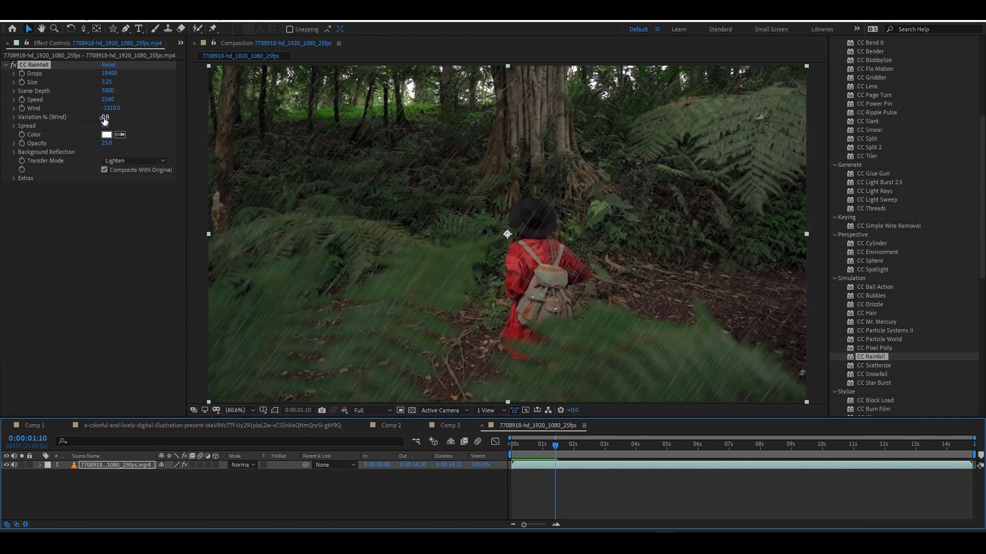
drag(105, 117, 129, 117)
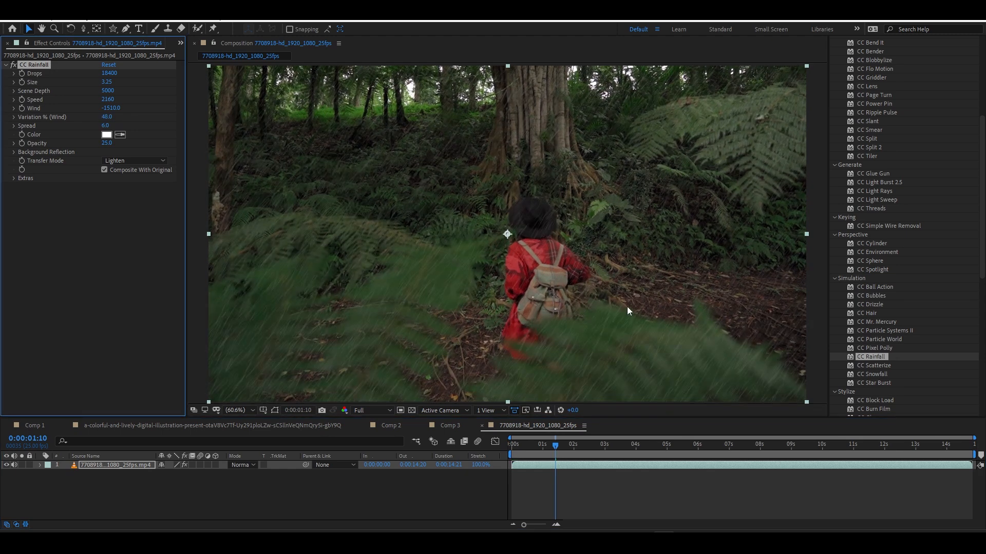
key(space)
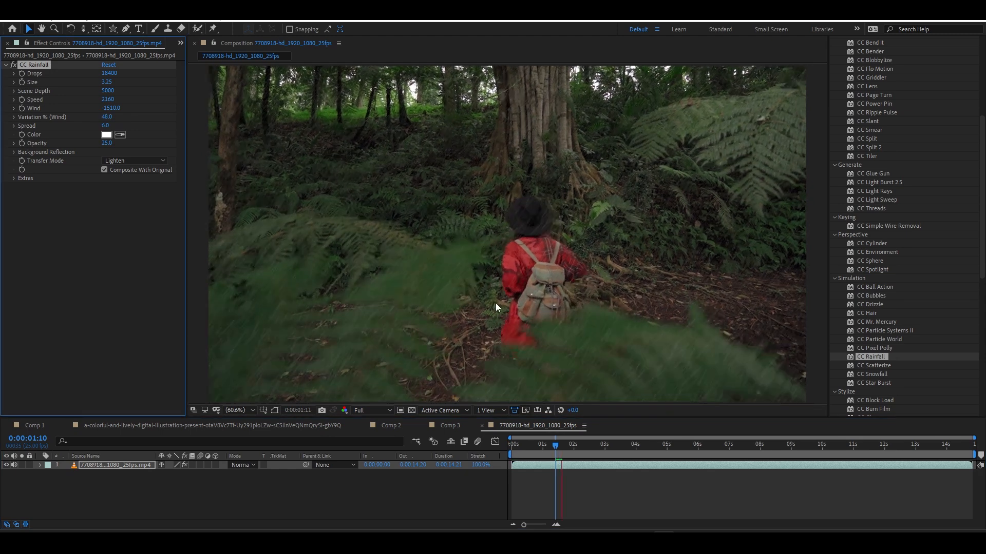
key(space)
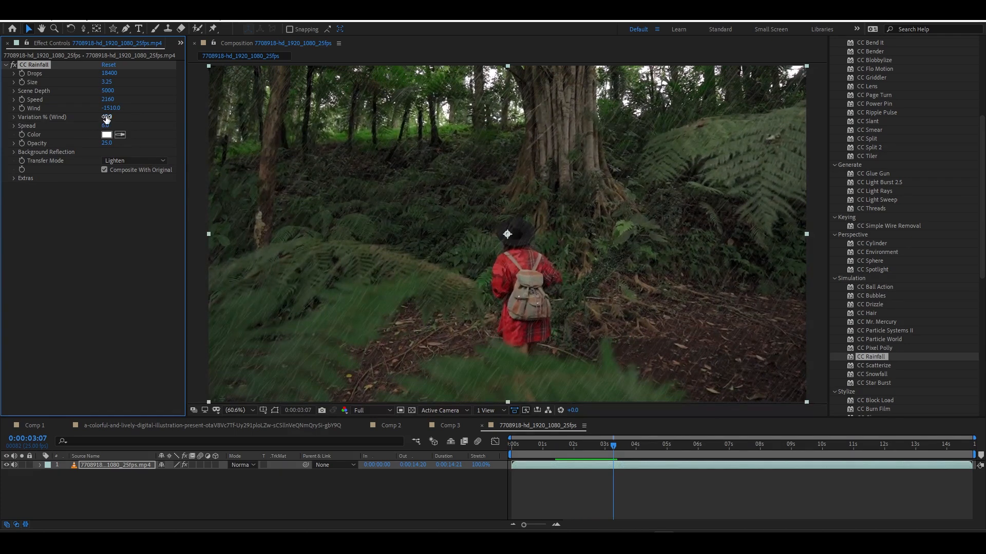
- Try Variation % (Wind) at 100, undo it, and preview the rain again
mouse_move(106, 119)
mouse_down()
mouse_move(251, 221)
mouse_move(462, 163)
mouse_up()
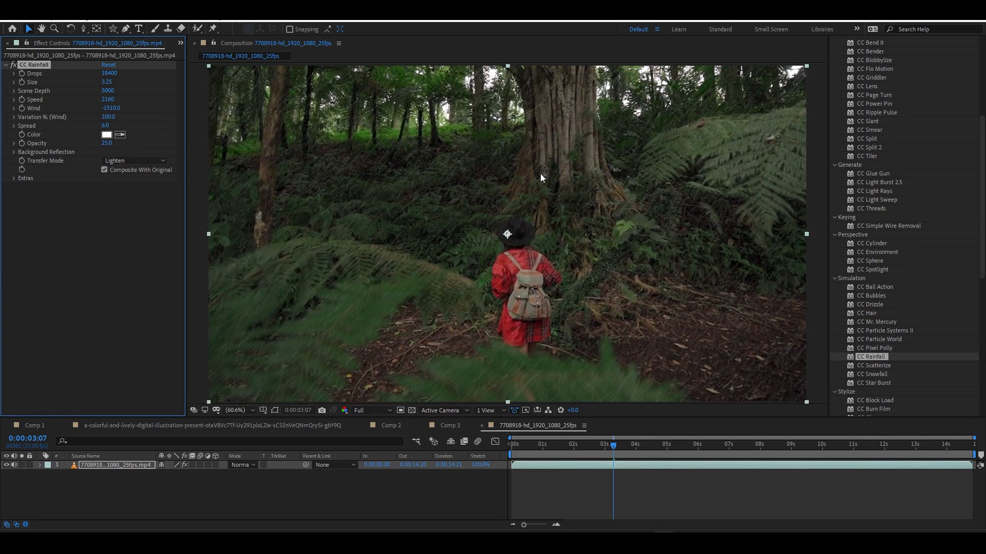
key(ctrl+z)
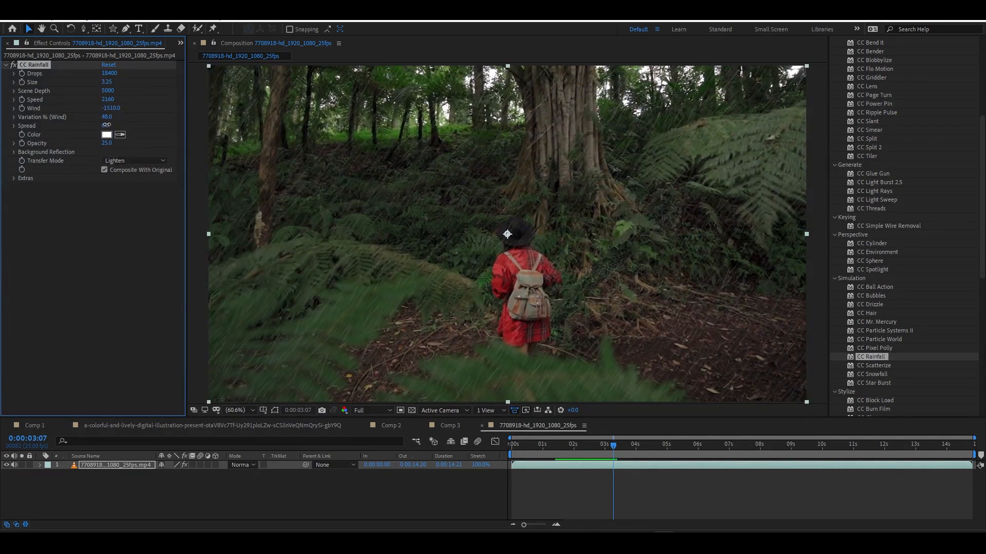
key(space)
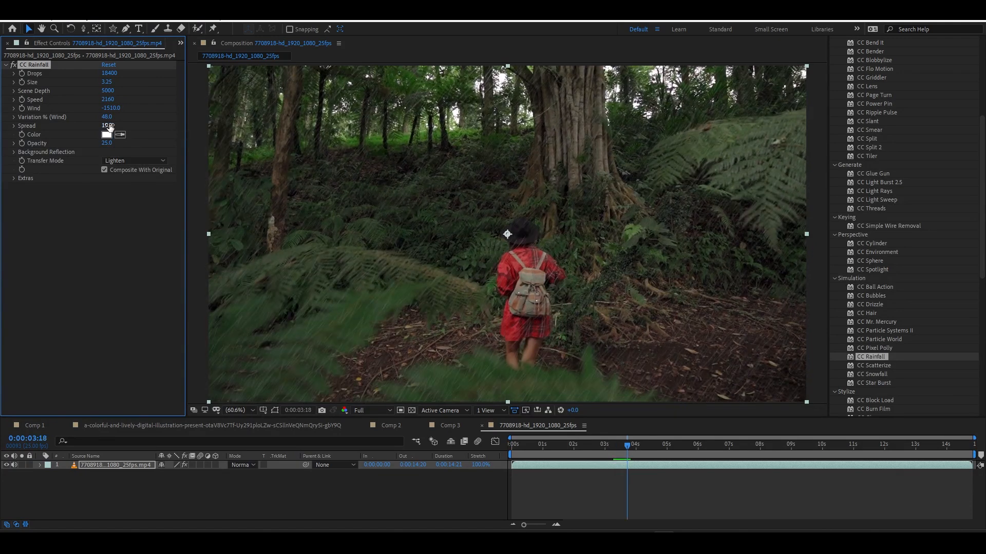
- Try the rain's Spread at a very high value and at 0, and set it to 87.2
click(109, 127)
click(139, 128)
drag(107, 126, 600, 162)
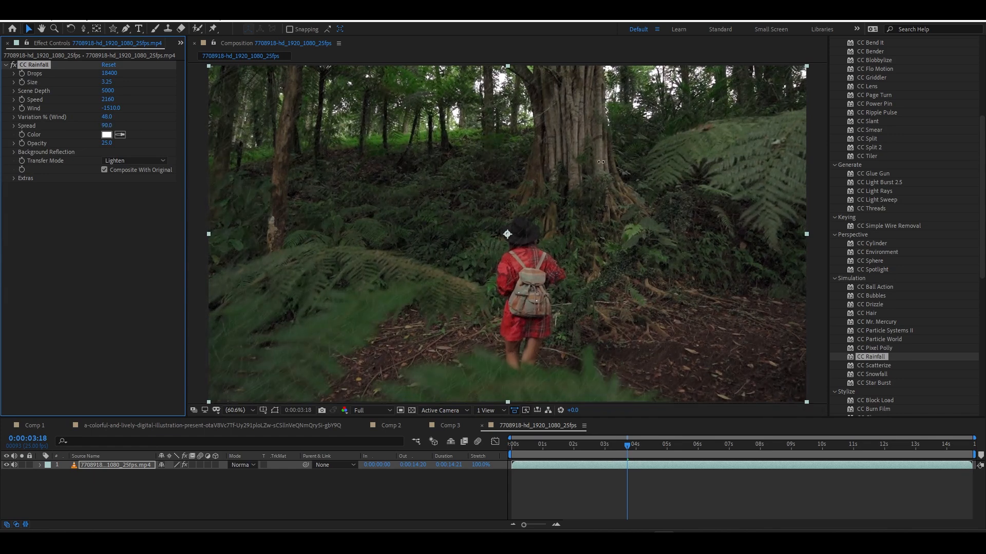
drag(761, 167, 98, 159)
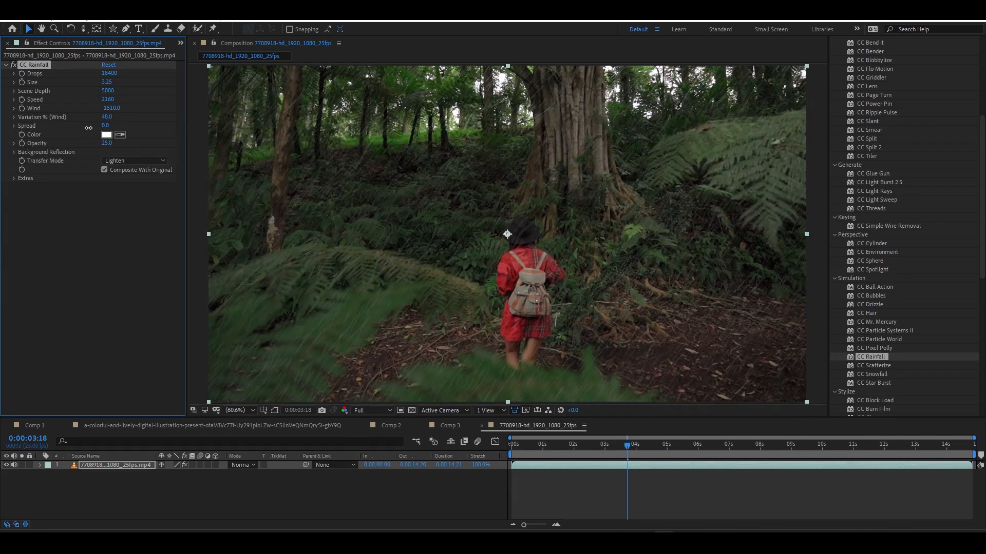
drag(88, 128, 573, 164)
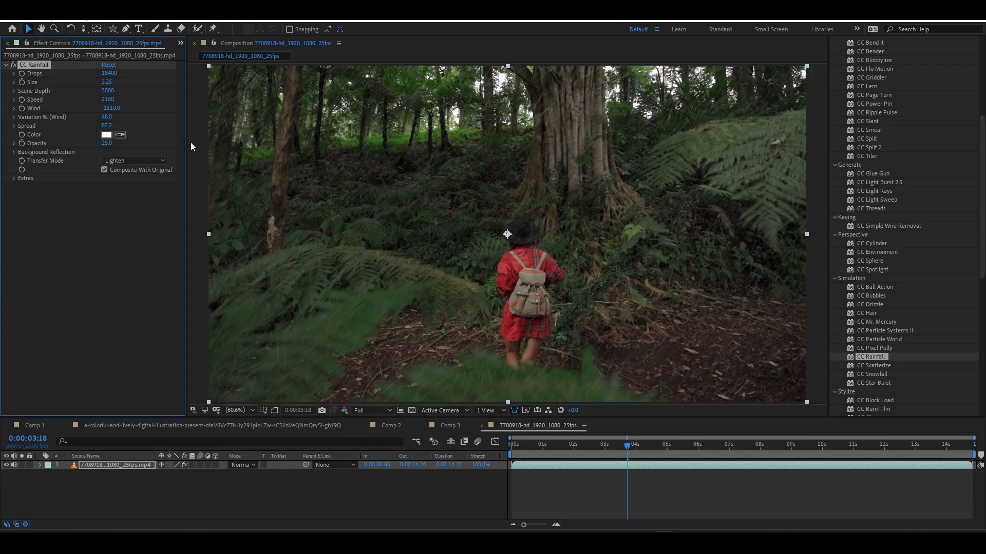
- Preview the spread rain, and set both Variation % (Wind) and Spread to 0
key(space)
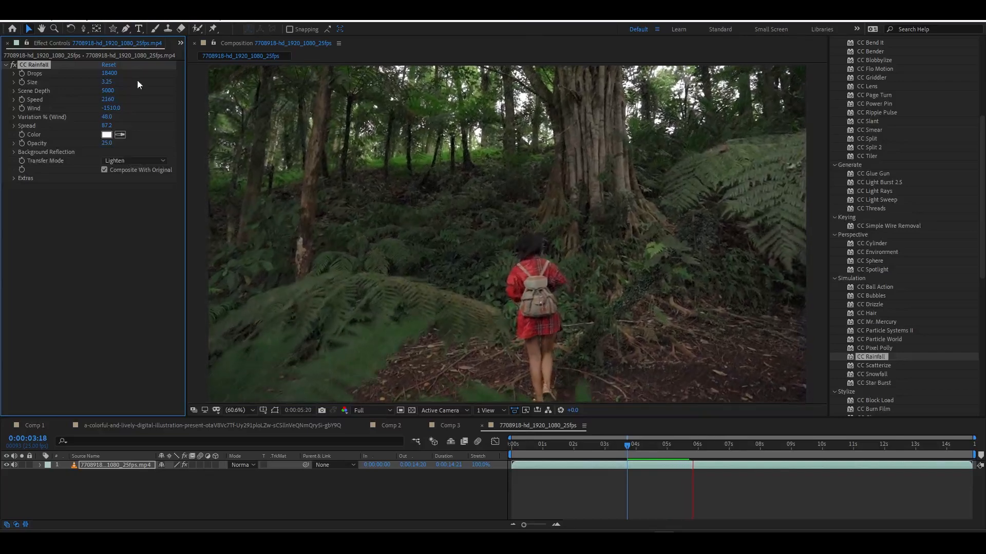
drag(106, 116, 81, 117)
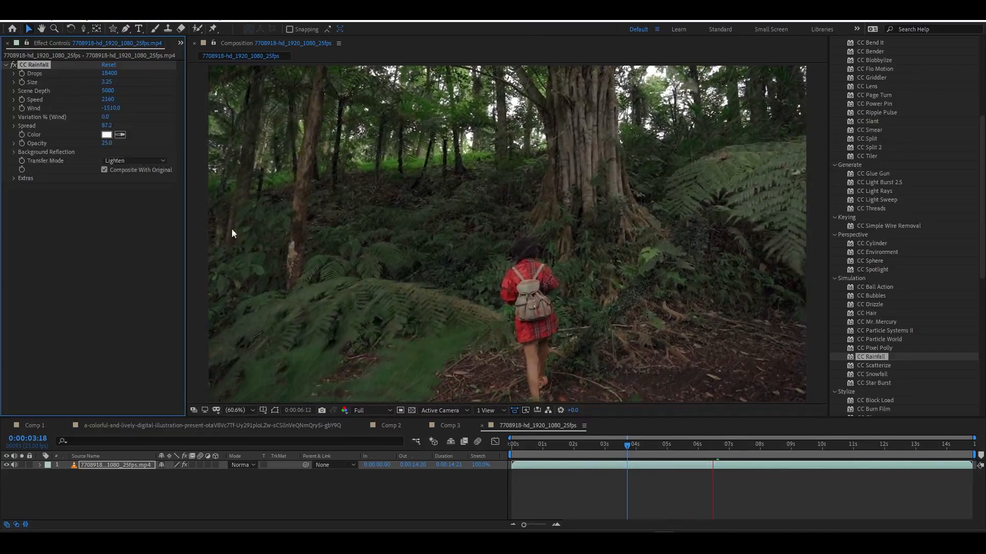
key(space)
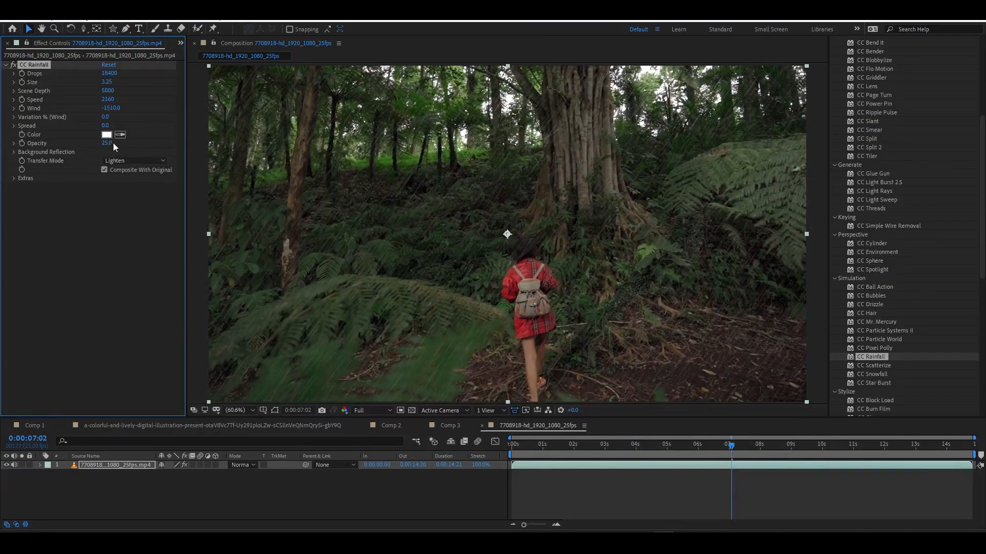
- Set the rain colour to pure red (FF0000) and preview the tinted drops
click(106, 135)
click(144, 26)
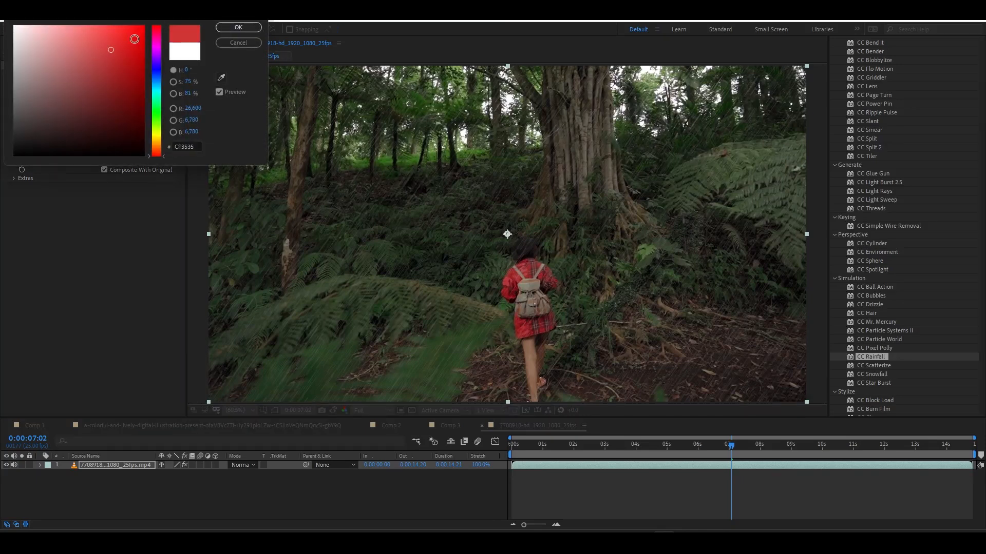
click(247, 31)
key(space)
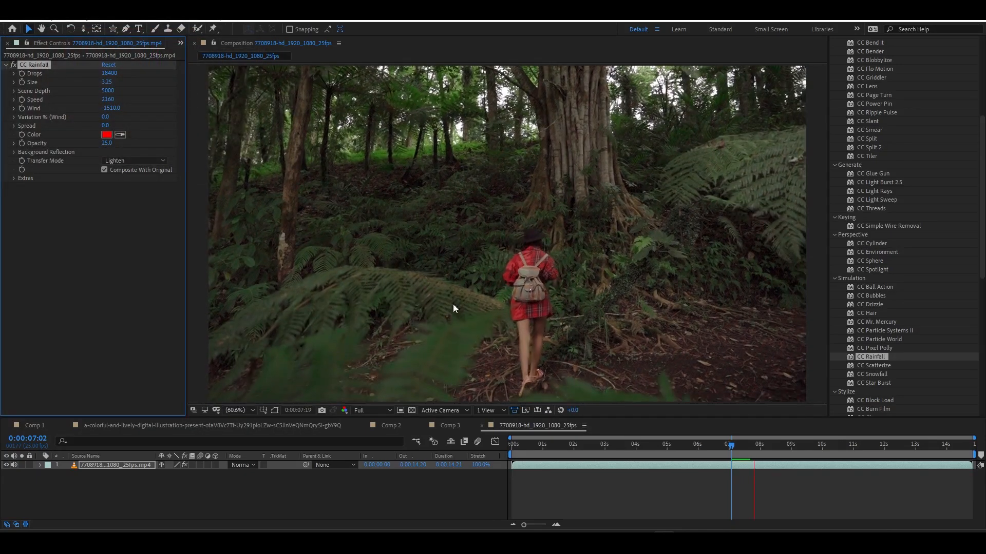
- Change the rain colour to bright green and then to cyan
click(106, 134)
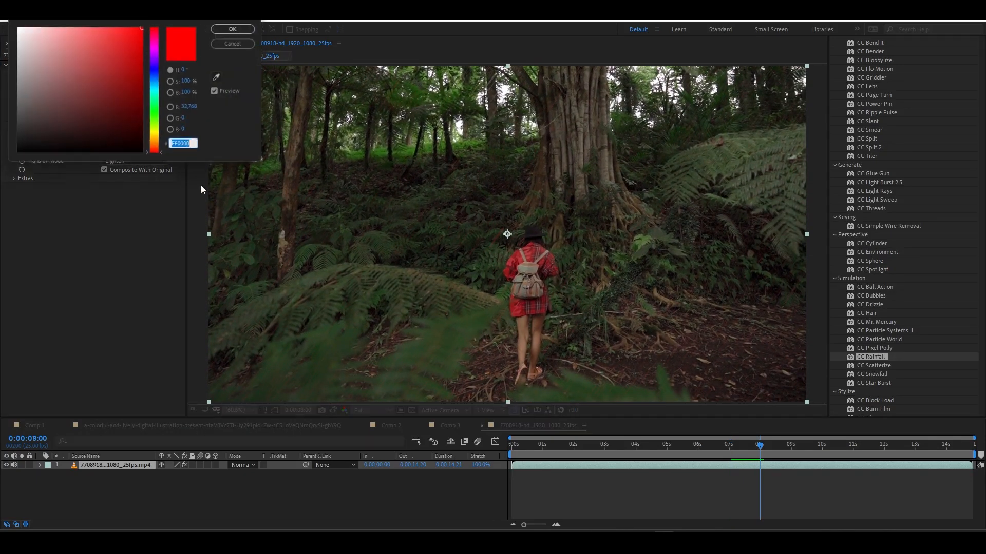
click(159, 110)
key(Return)
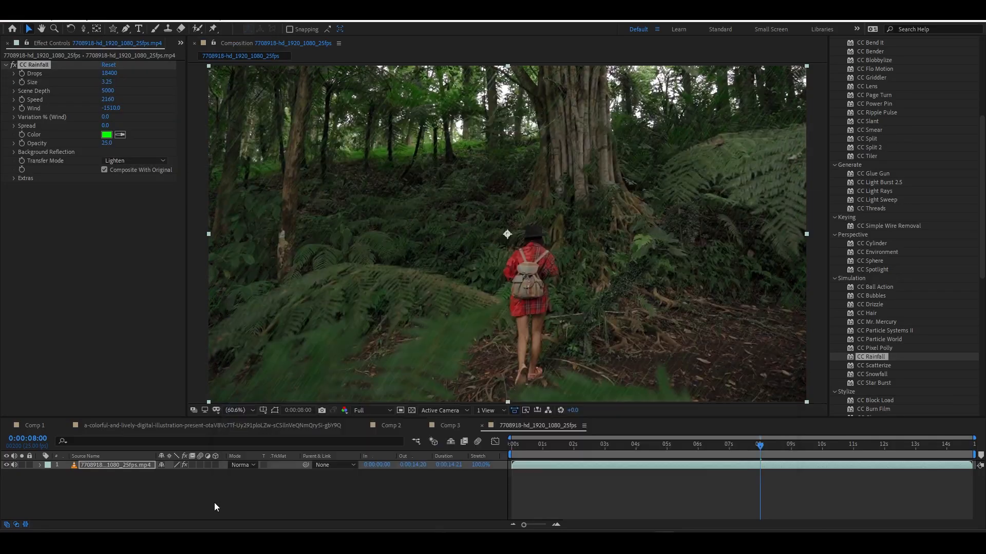
click(215, 503)
click(108, 135)
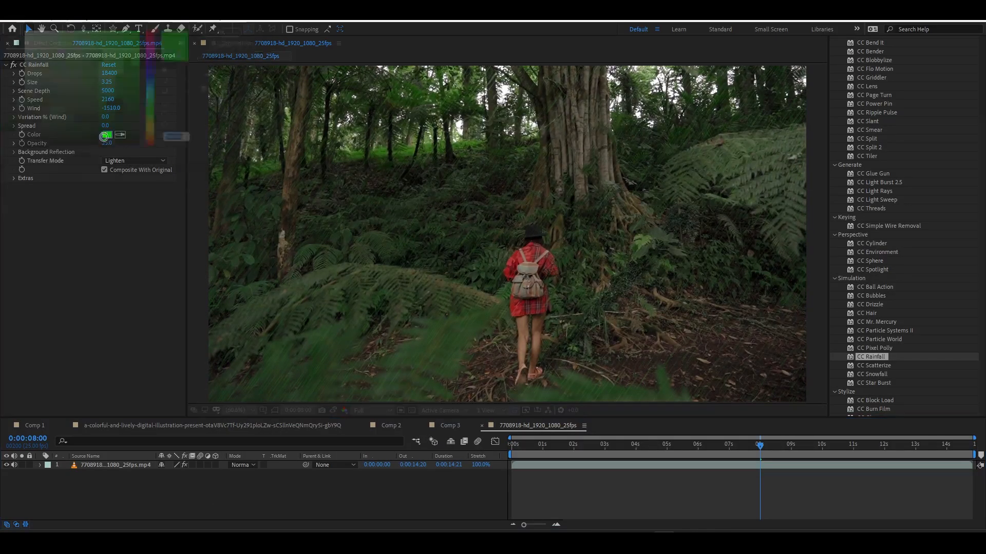
drag(153, 92, 148, 81)
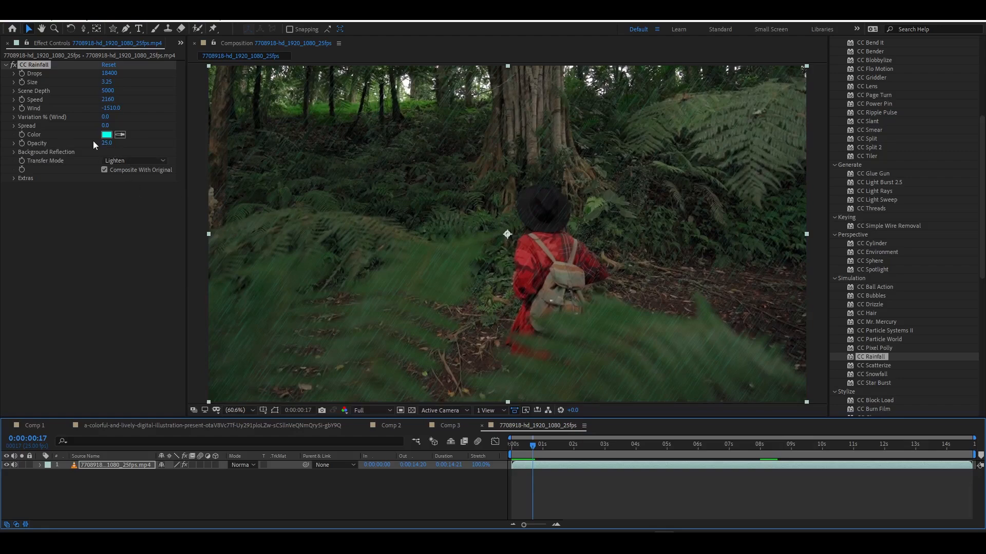
- Set the rain's Opacity to 100 and its colour to white, and preview the rain
drag(106, 143, 299, 170)
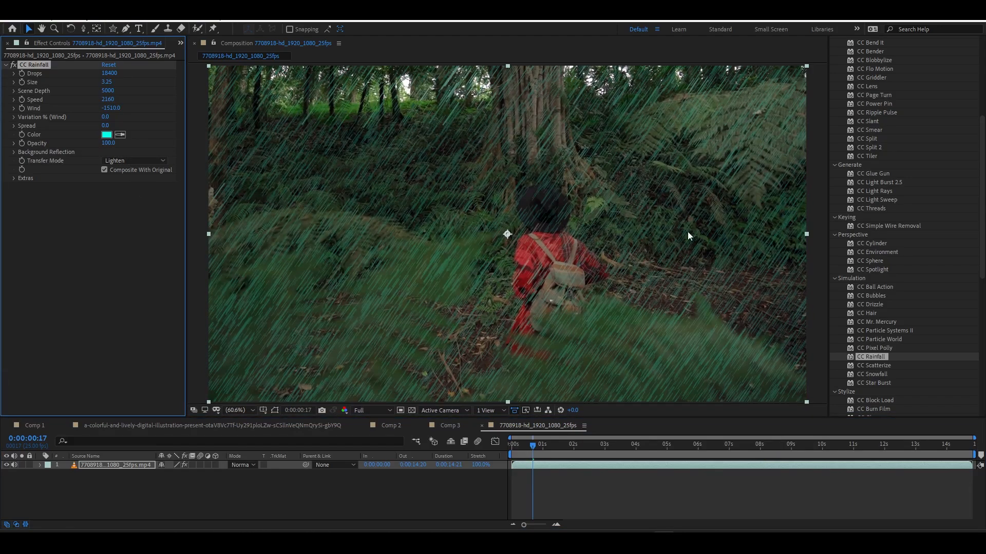
key(space)
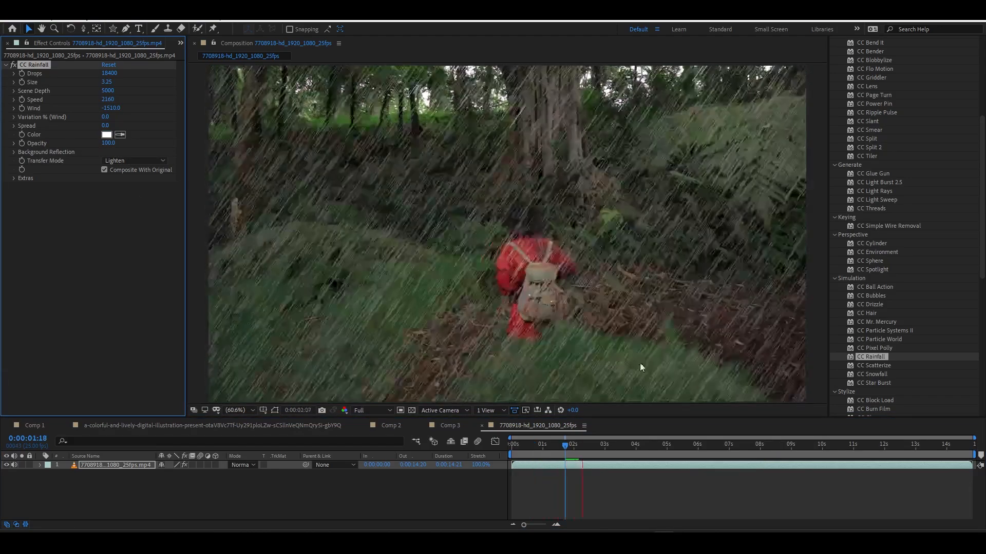
key(space)
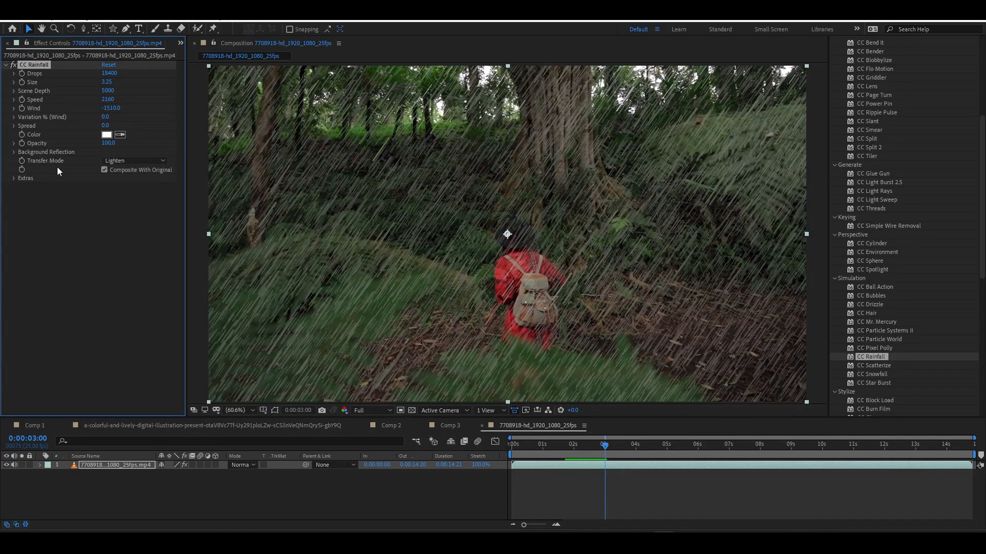
- Compare the rain's Composite and Lighten transfer modes, ending on Lighten
click(75, 319)
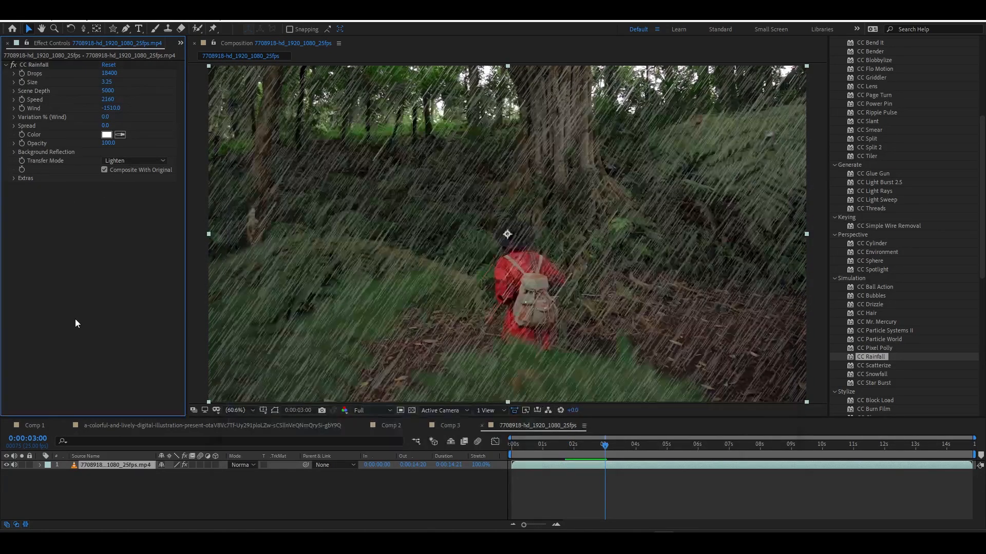
click(153, 162)
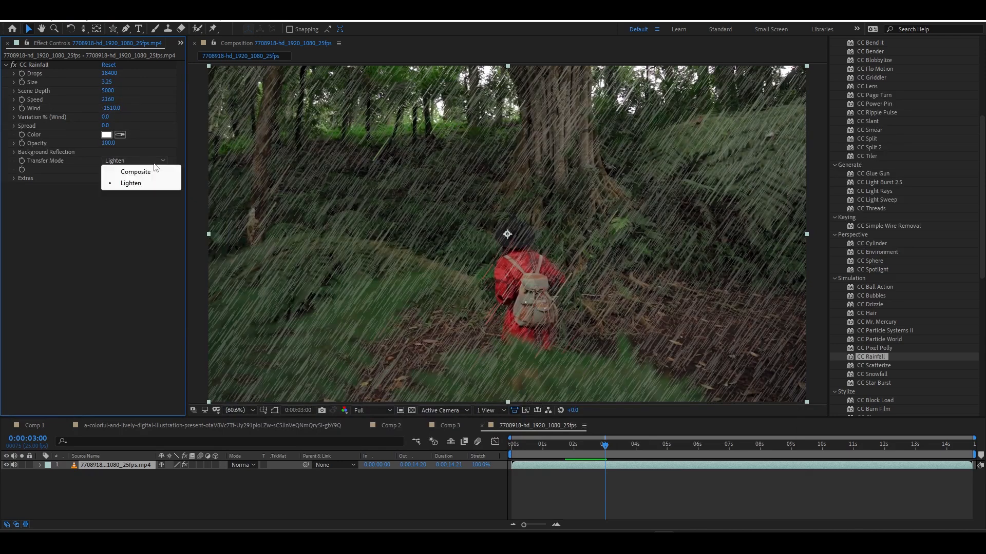
click(147, 172)
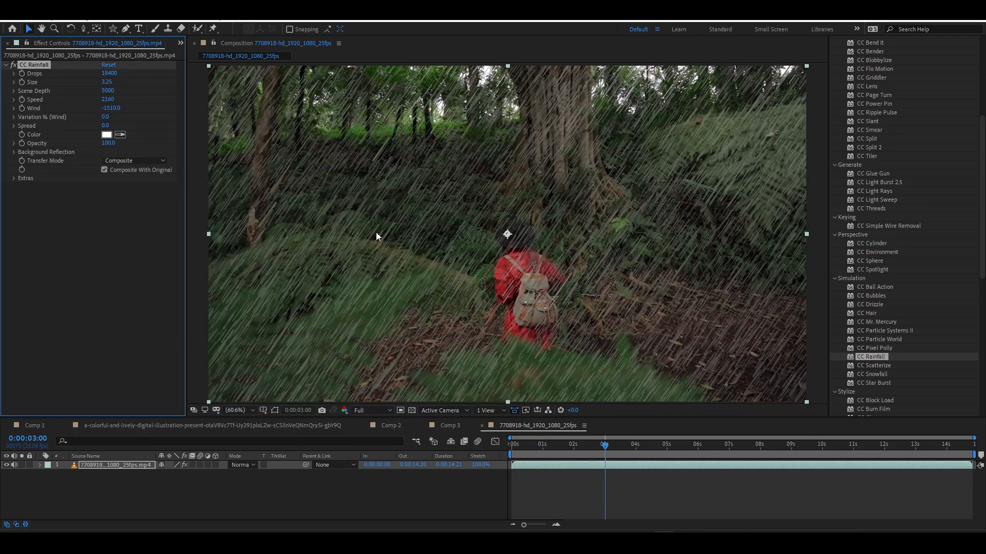
click(161, 161)
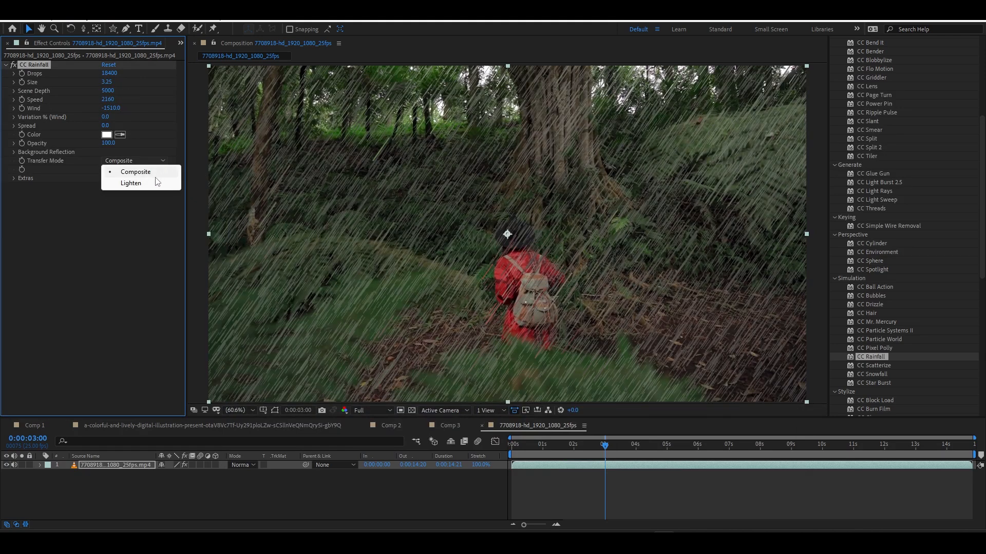
click(153, 183)
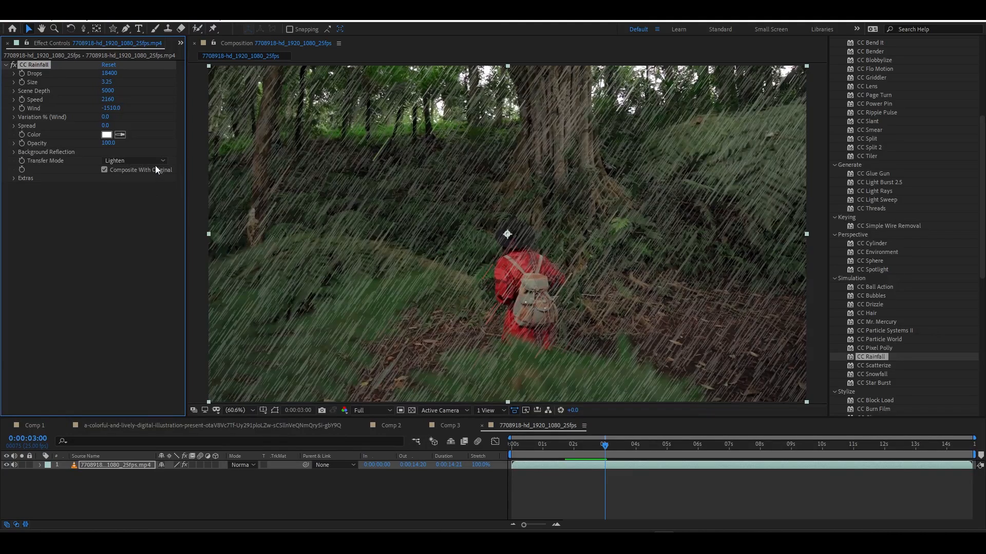
key(ctrl+z)
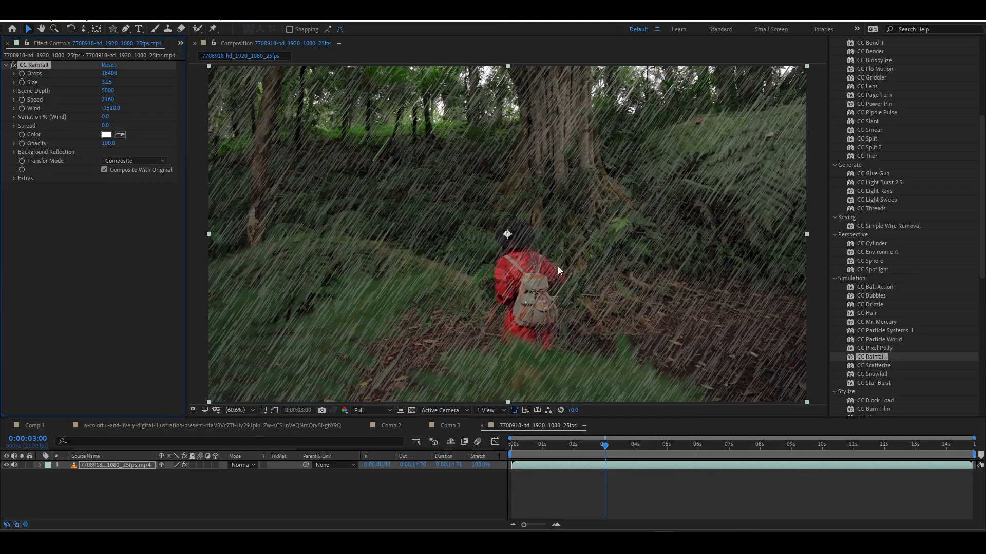
click(157, 159)
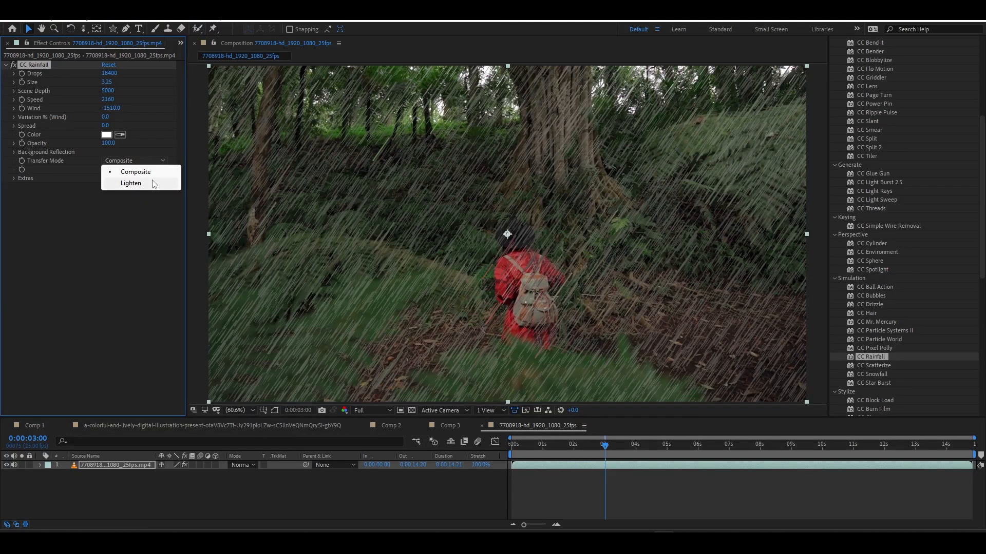
click(153, 182)
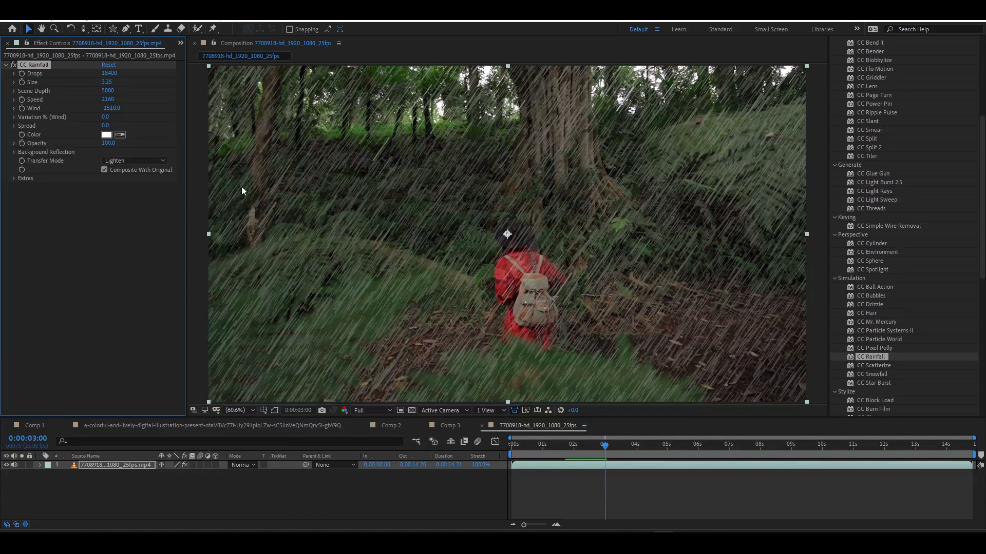
- Turn off Composite With Original and compare the Composite and Lighten transfer modes on the isolated rain, ending on Lighten
click(105, 170)
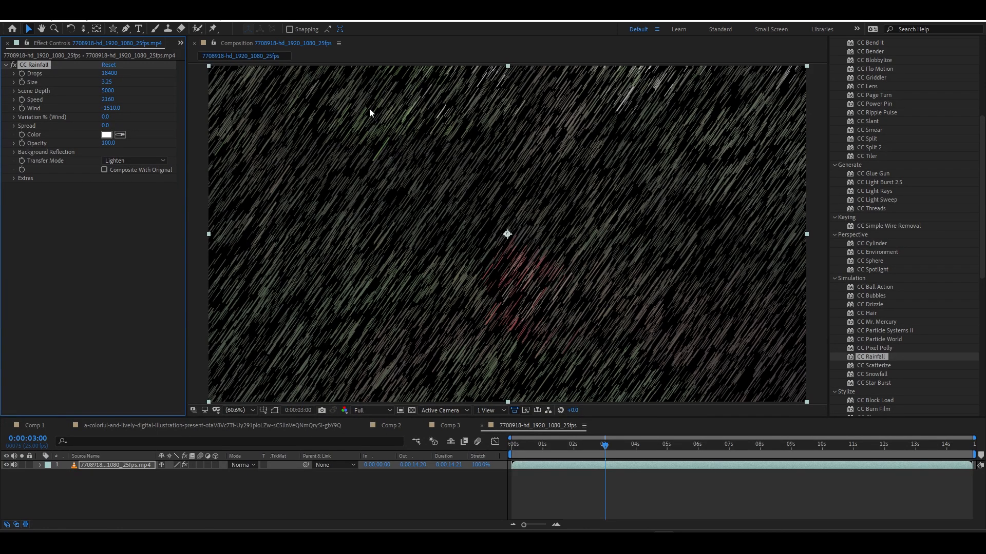
click(130, 161)
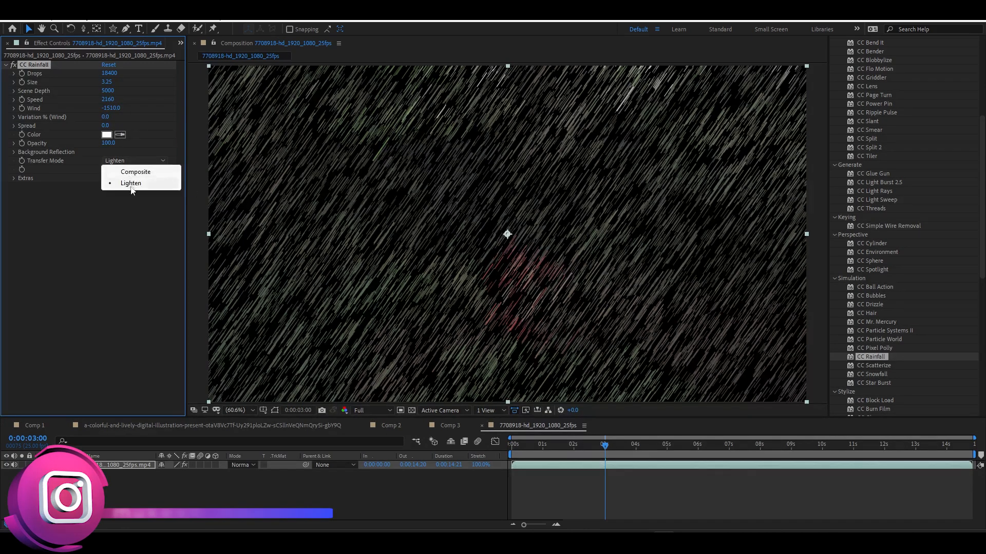
click(130, 172)
click(129, 161)
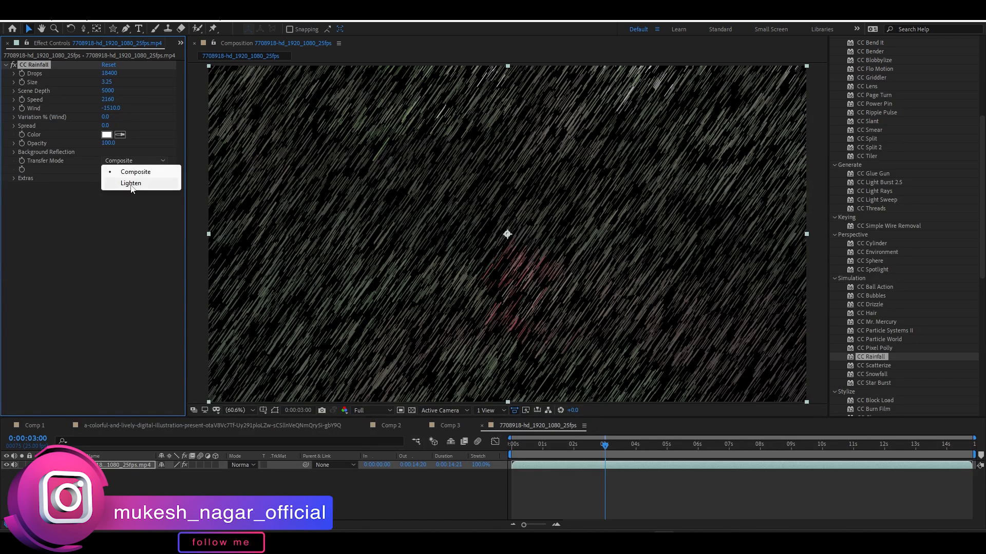
click(130, 182)
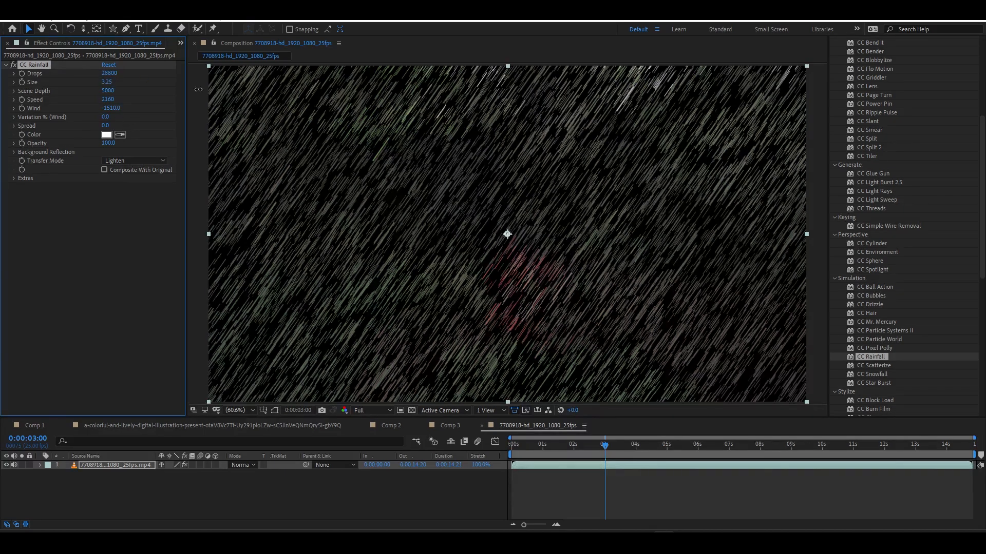
- Raise the number of rain Drops to 128100
drag(199, 89, 687, 118)
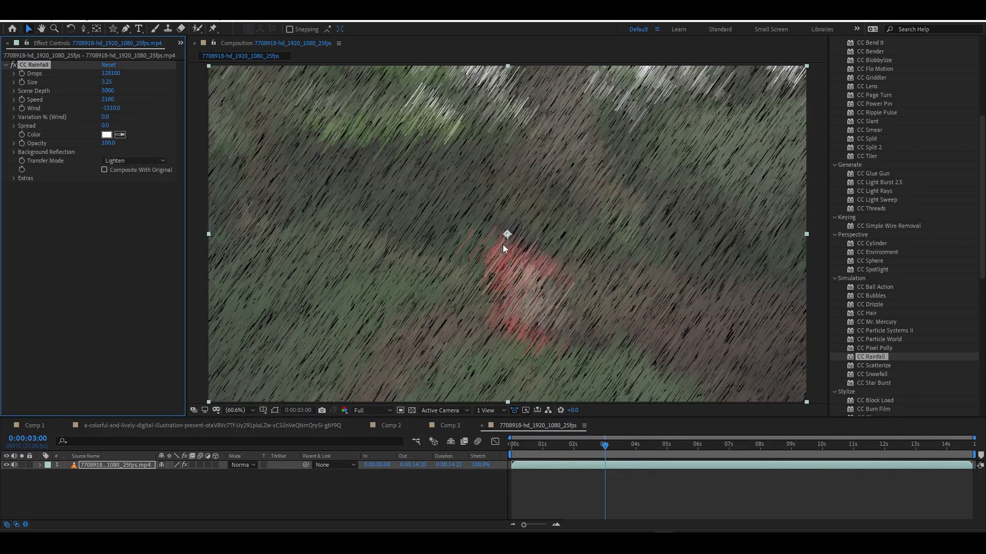
- Undo the rain's Drops increase and turn Composite With Original back on
key(ctrl+z)
click(104, 170)
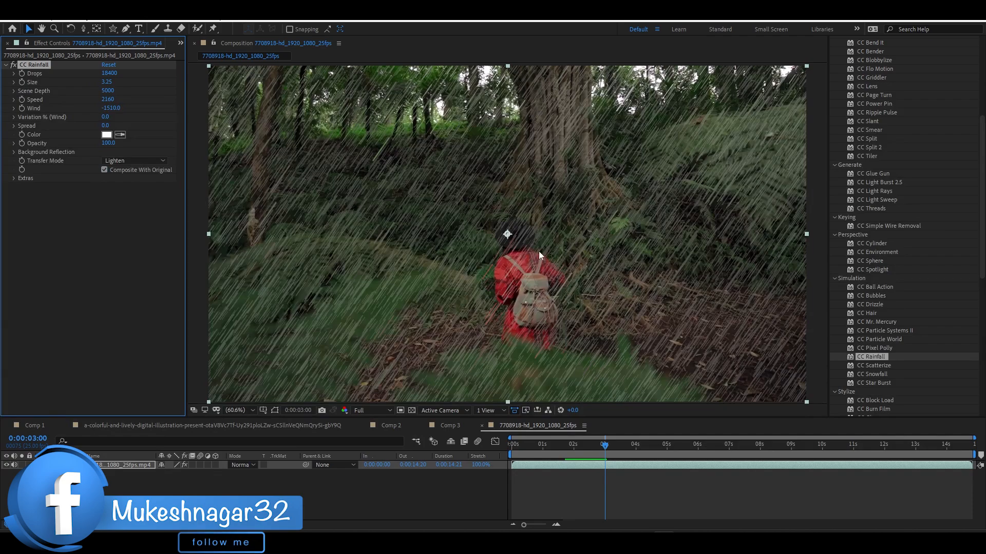
- Try shifting the rain's Offset in the Extras settings and undo the shift
click(14, 178)
drag(139, 196, 223, 202)
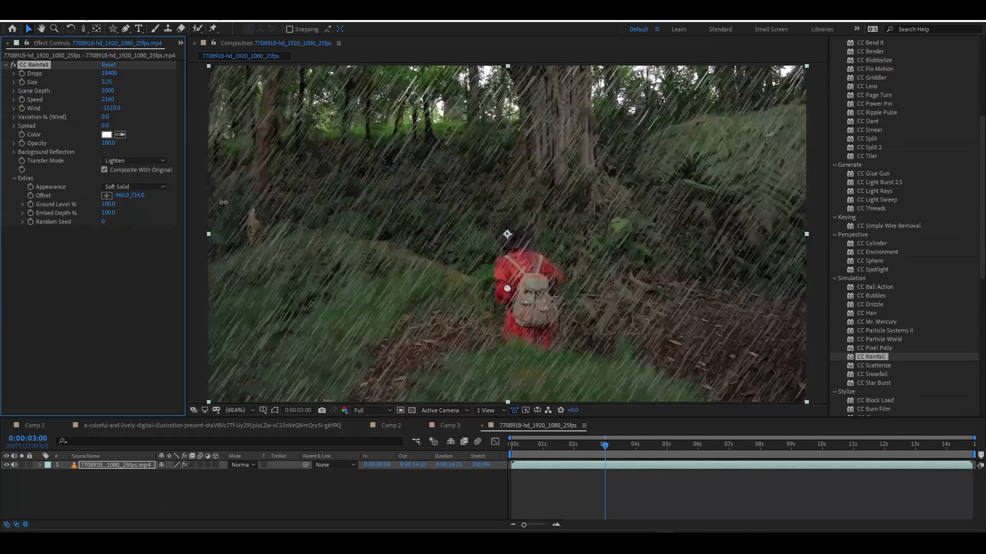
key(ctrl+z)
- Lower the rain's Ground Level to 27% and preview where the drops end
mouse_move(125, 196)
mouse_down()
mouse_move(154, 199)
mouse_move(116, 207)
mouse_move(195, 211)
mouse_move(125, 220)
mouse_up()
key(ctrl+z)
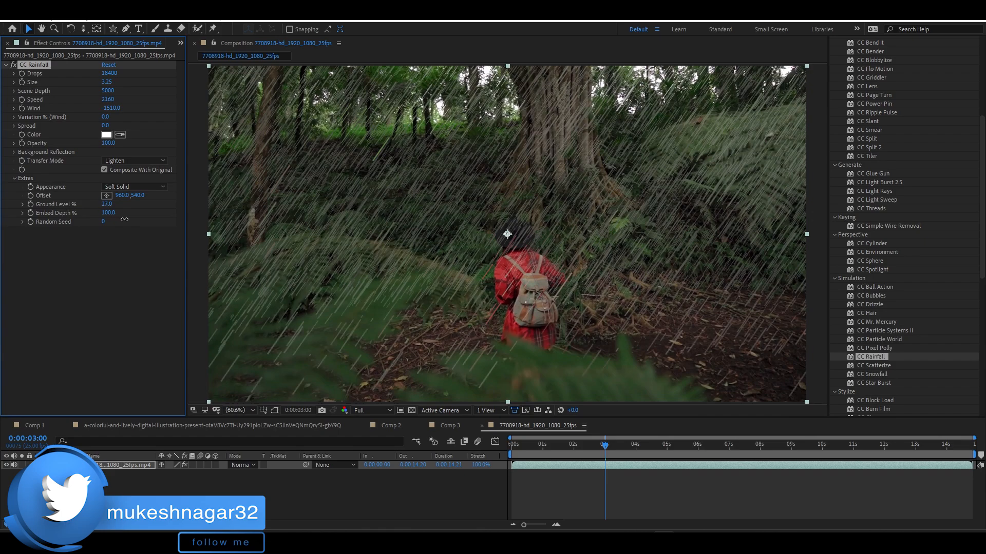
key(space)
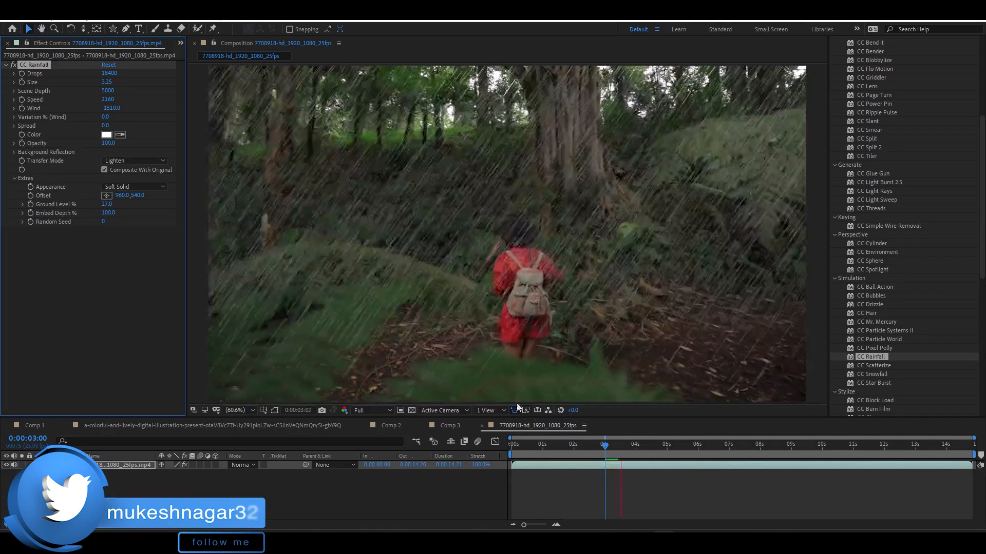
key(space)
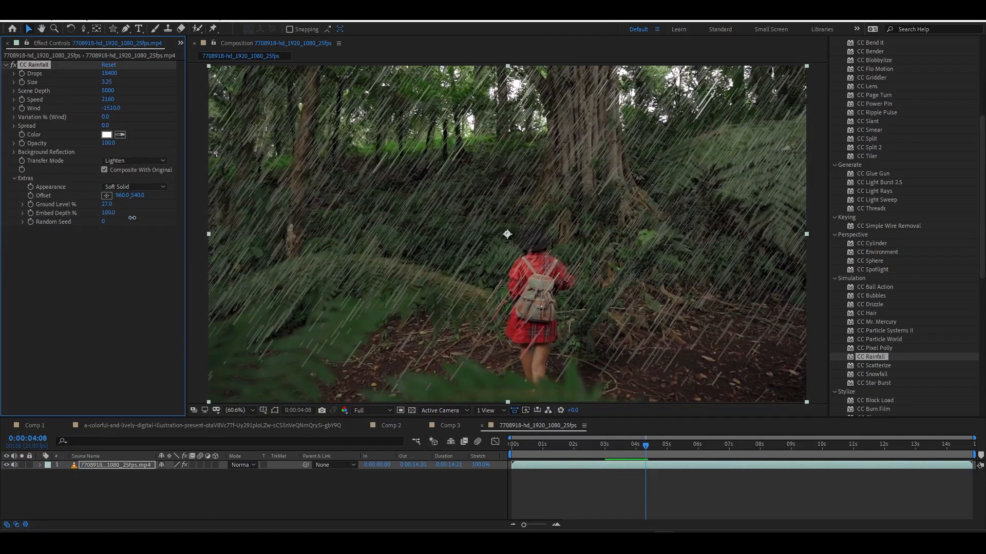
- Set the rain's Embed Depth to 39% and its Random Seed to 6520, previewing the clip after each change
mouse_move(192, 220)
mouse_down()
mouse_move(220, 221)
mouse_move(113, 221)
mouse_move(132, 223)
mouse_up()
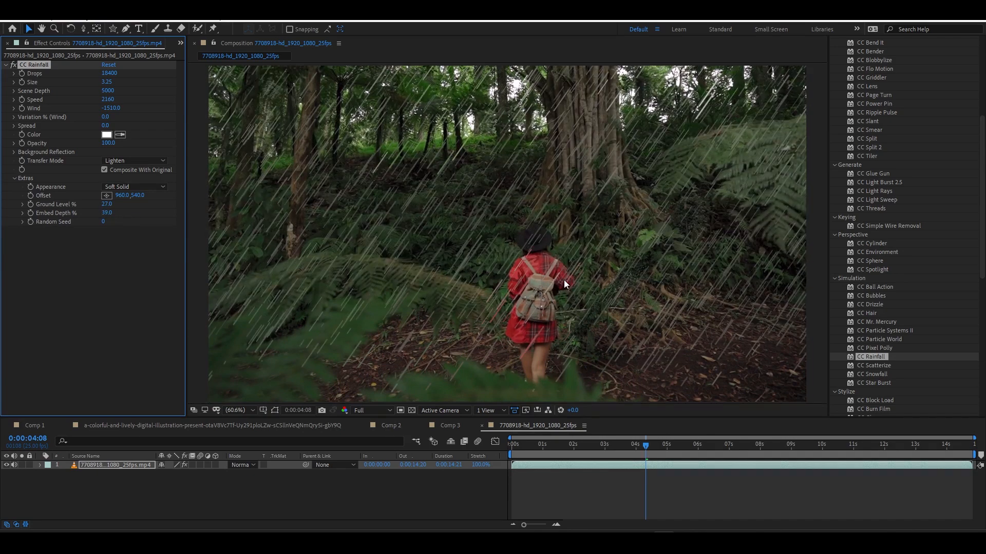
key(space)
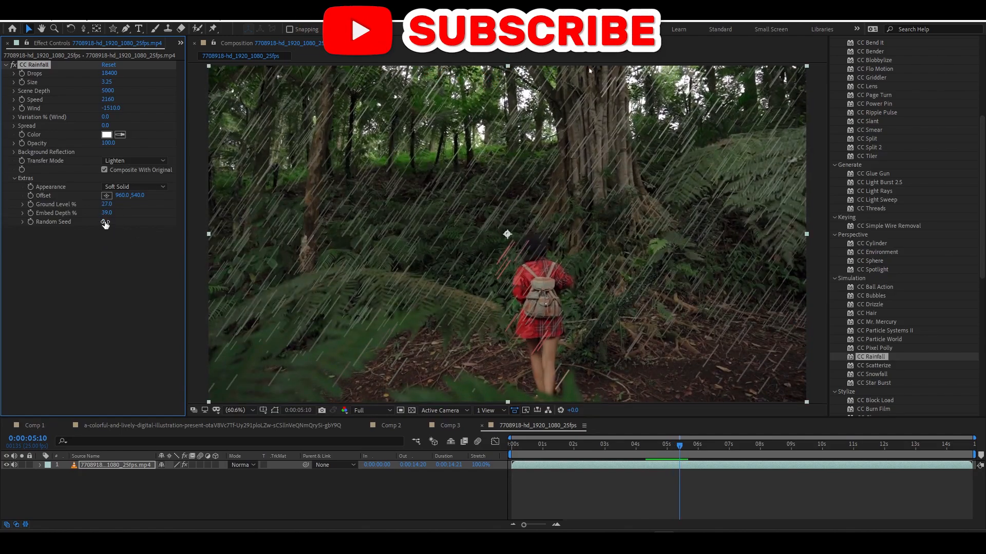
drag(105, 222, 378, 278)
key(space)
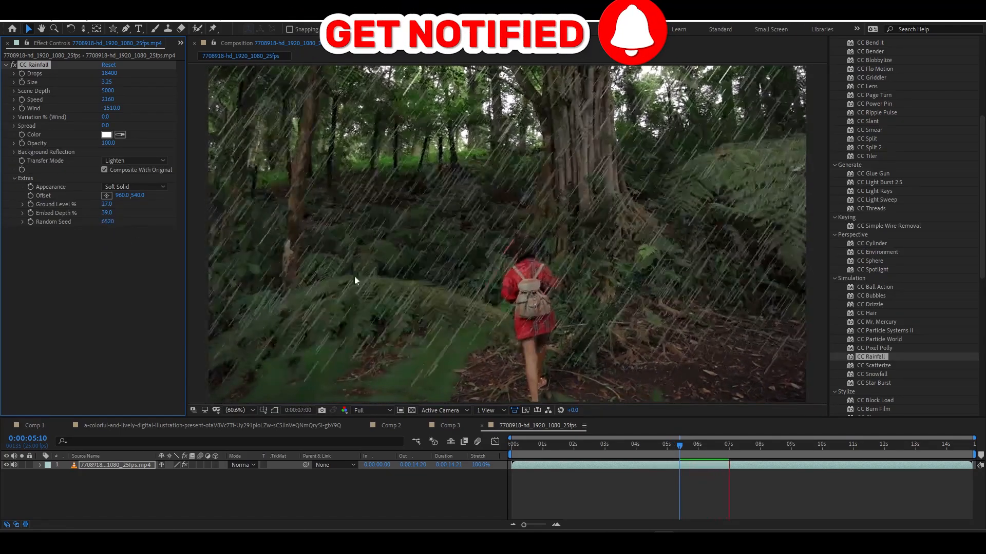
key(space)
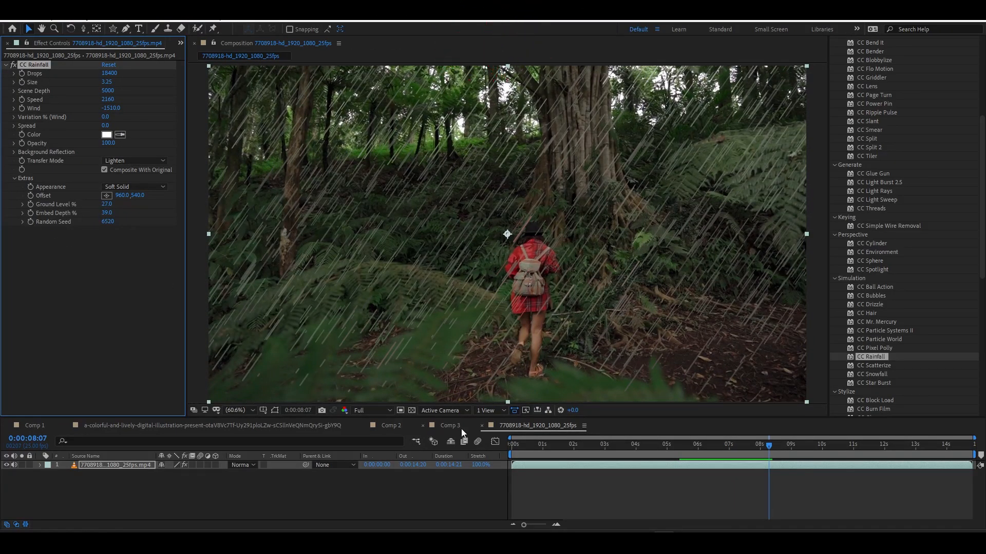
- Keyframe the rain's Wind from -1510 at the clip's start to 1150 at frame 24, and preview the changing direction
key(Home)
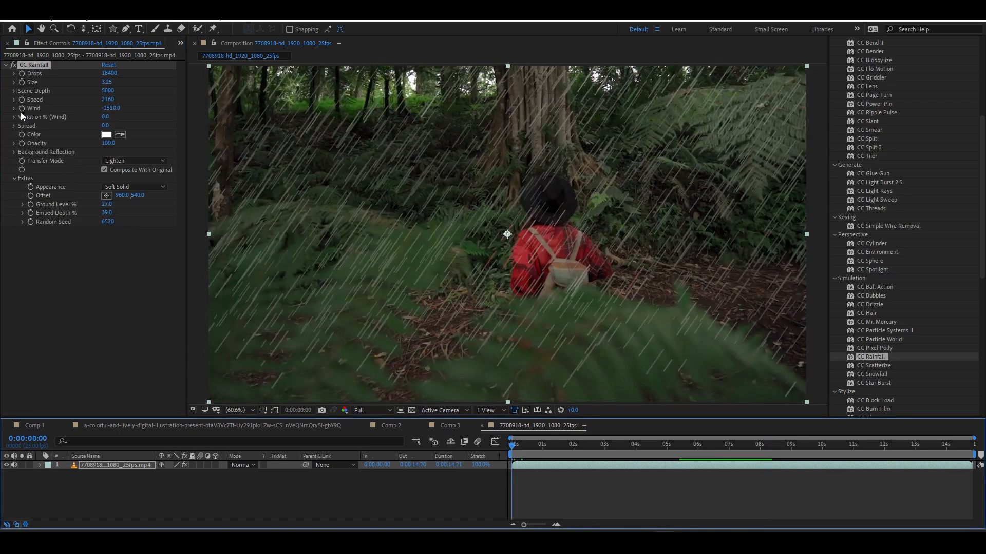
click(22, 109)
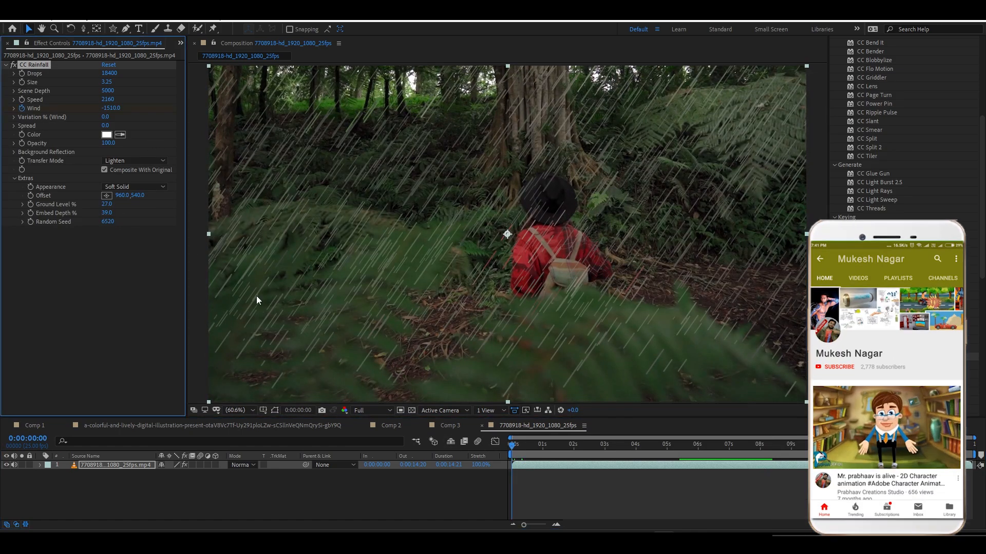
key(space)
key(space)
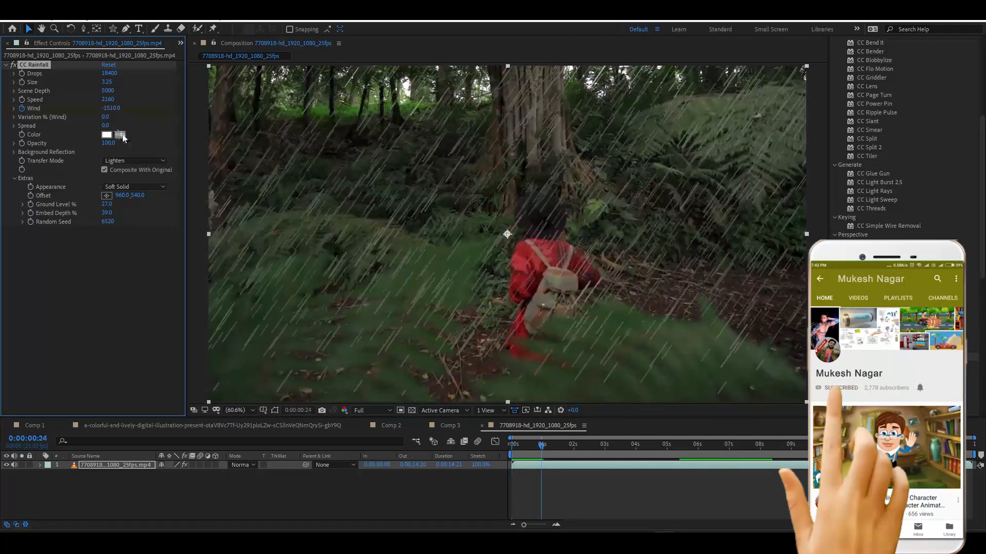
drag(111, 108, 257, 125)
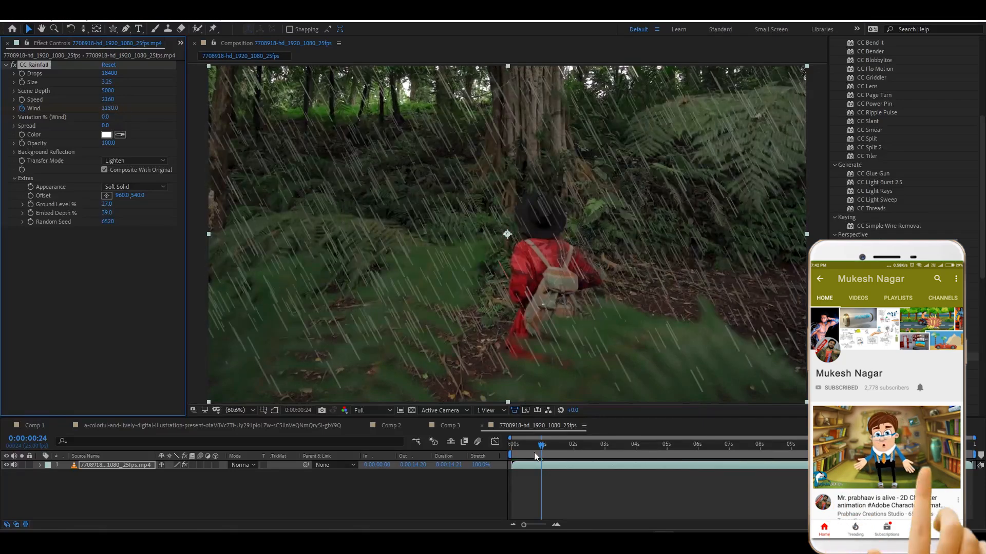
key(ctrl+z)
key(Home)
key(space)
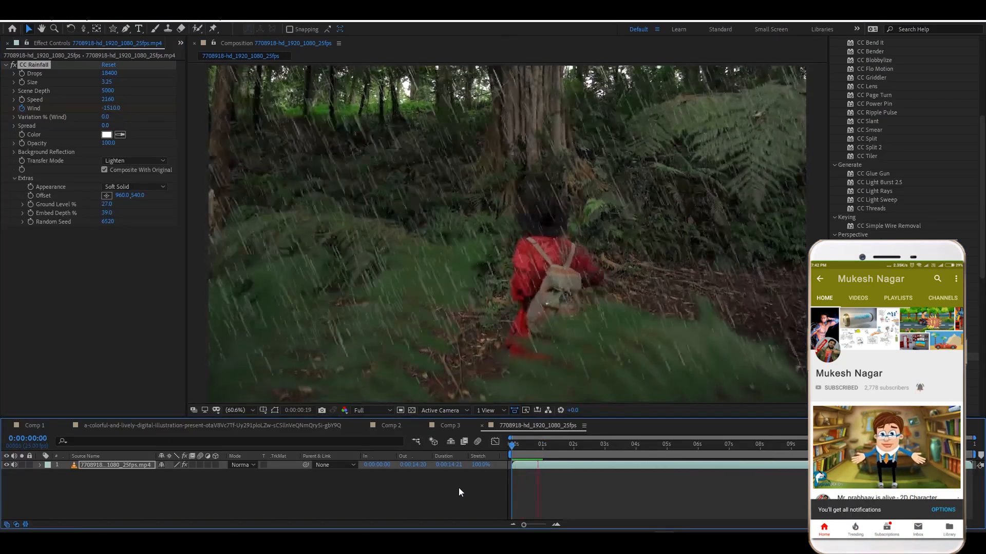
key(ctrl+shift+z)
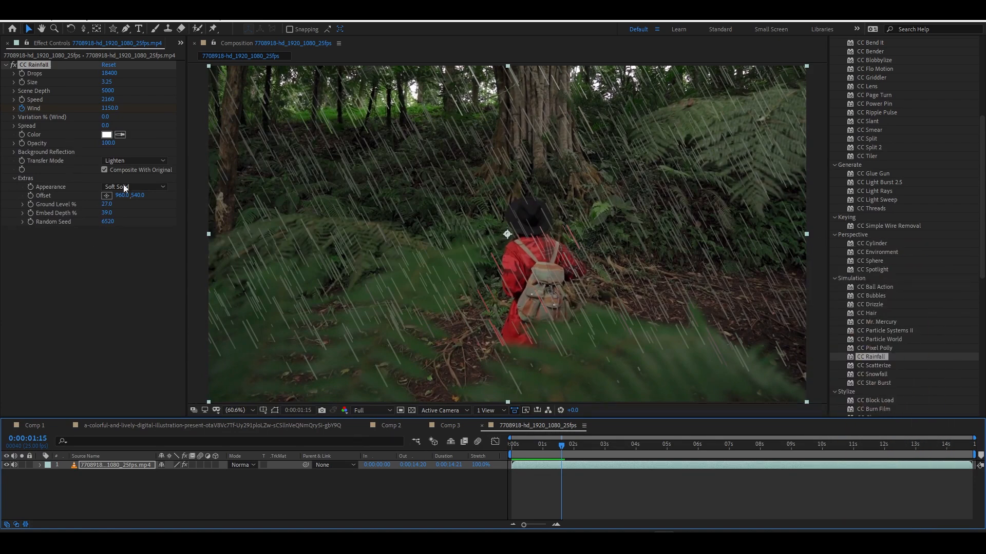
- Keyframe the rain's Color from white at the clip's start to red (FF0000) at 0:00:01:04, and preview the animation
key(Home)
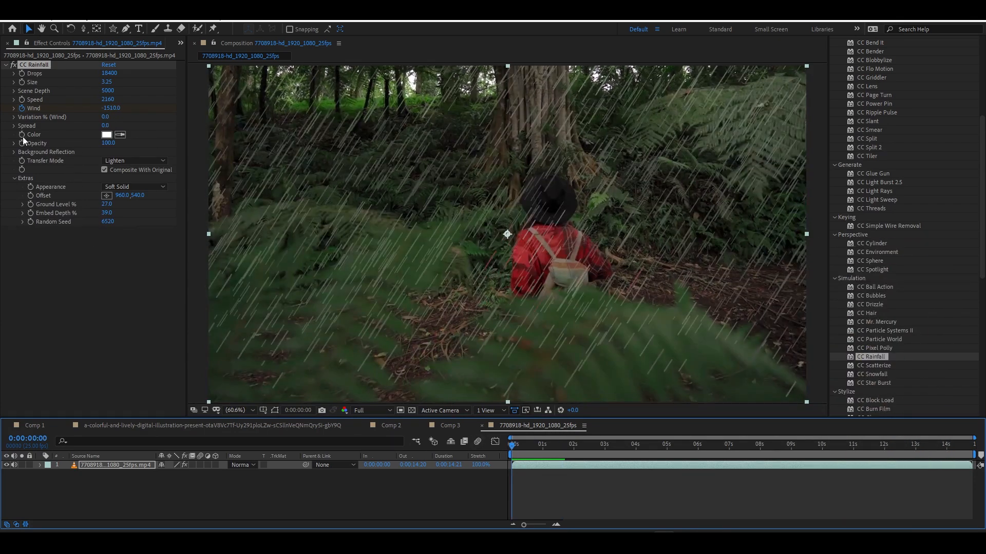
click(22, 135)
click(548, 444)
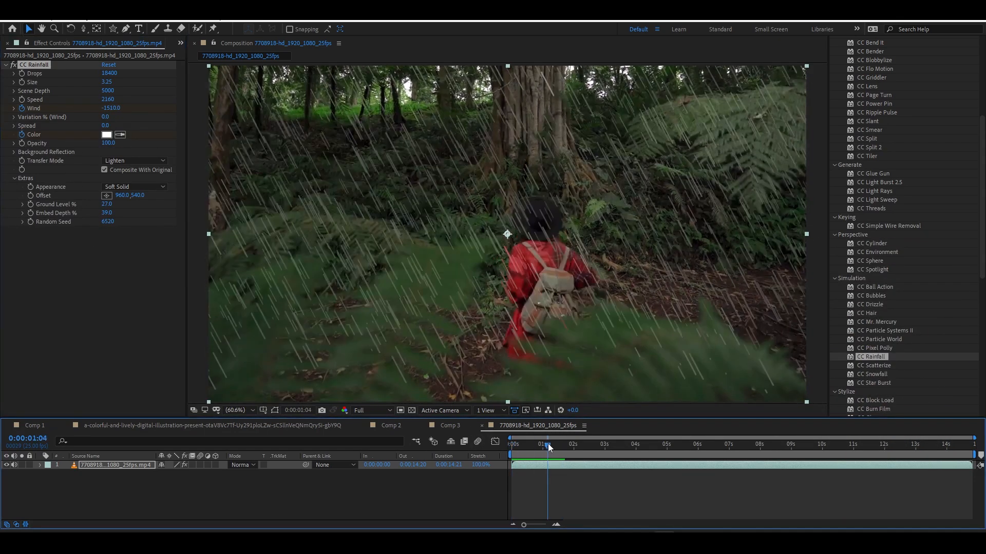
click(106, 135)
click(122, 83)
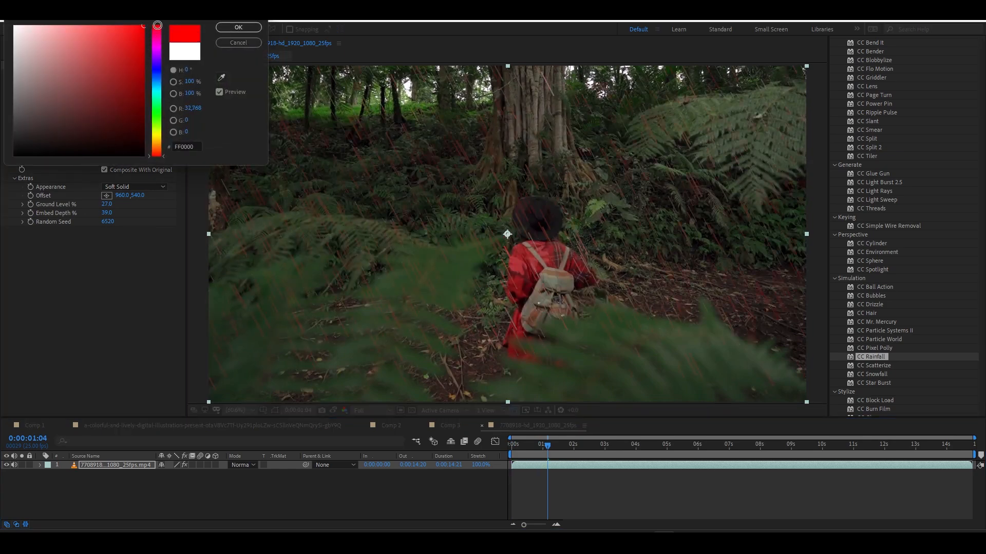
click(238, 27)
click(511, 444)
key(space)
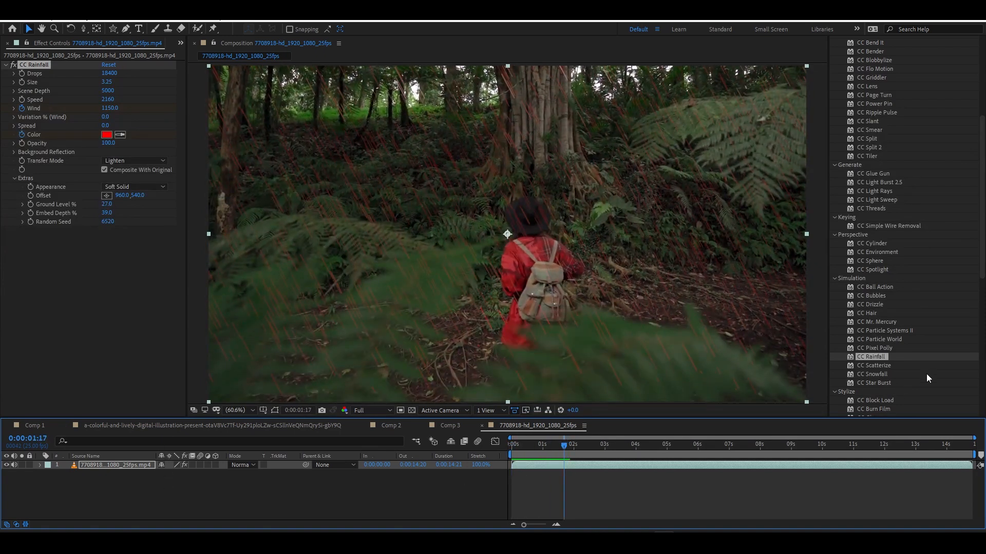
- Create a new composition from the 7708918-hd_1920_1080_25fps.mp4 clip, apply CC Snowfall to it and preview it
click(869, 378)
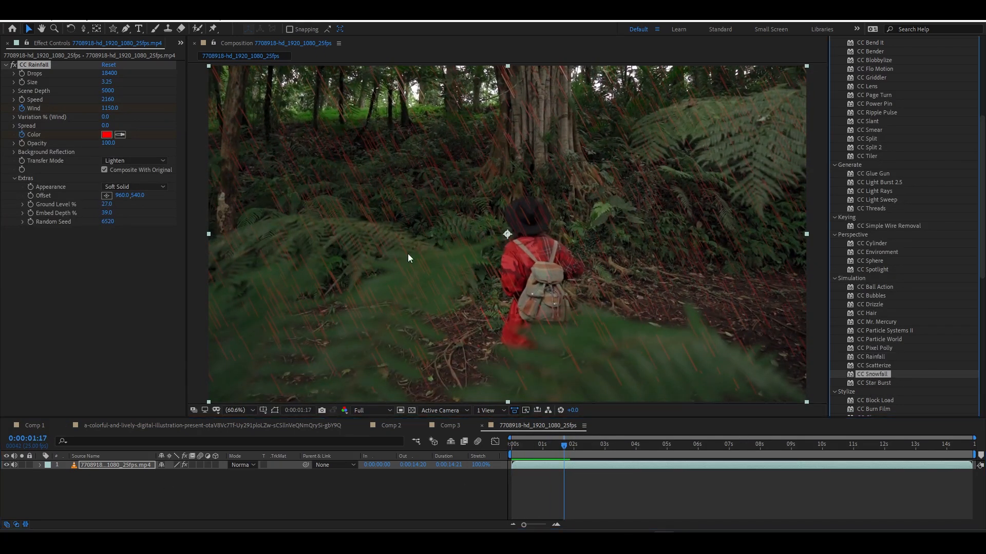
click(5, 65)
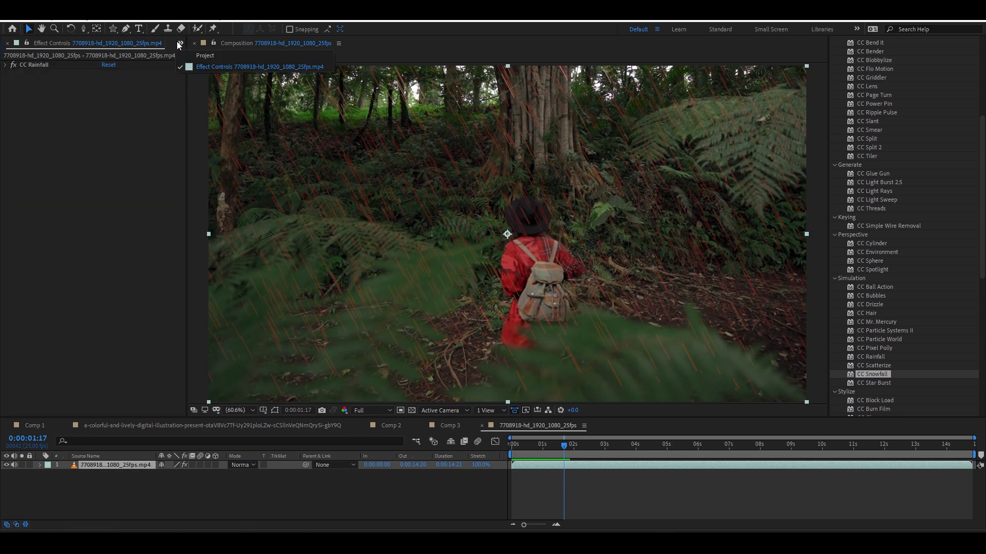
key(ctrl+0)
drag(46, 173, 32, 411)
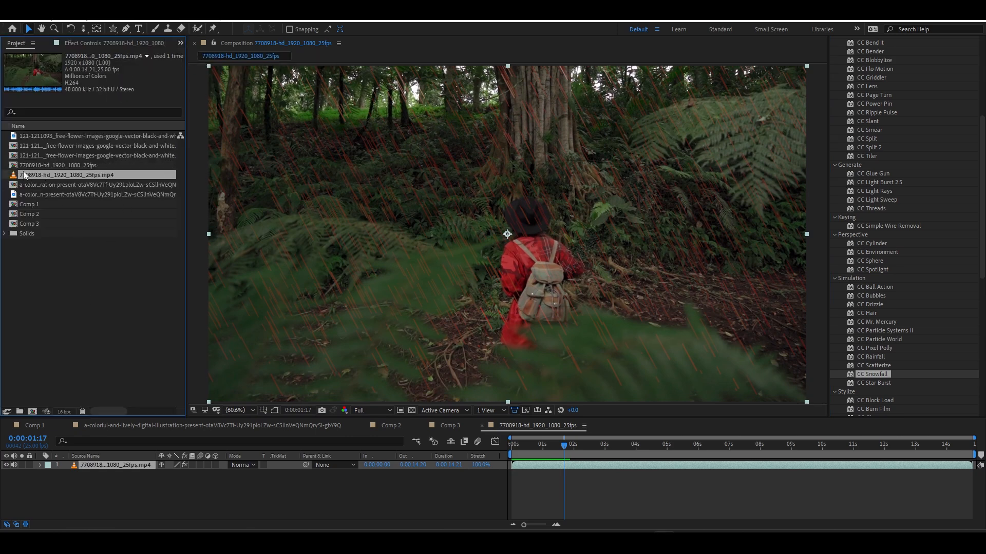
drag(722, 464, 723, 465)
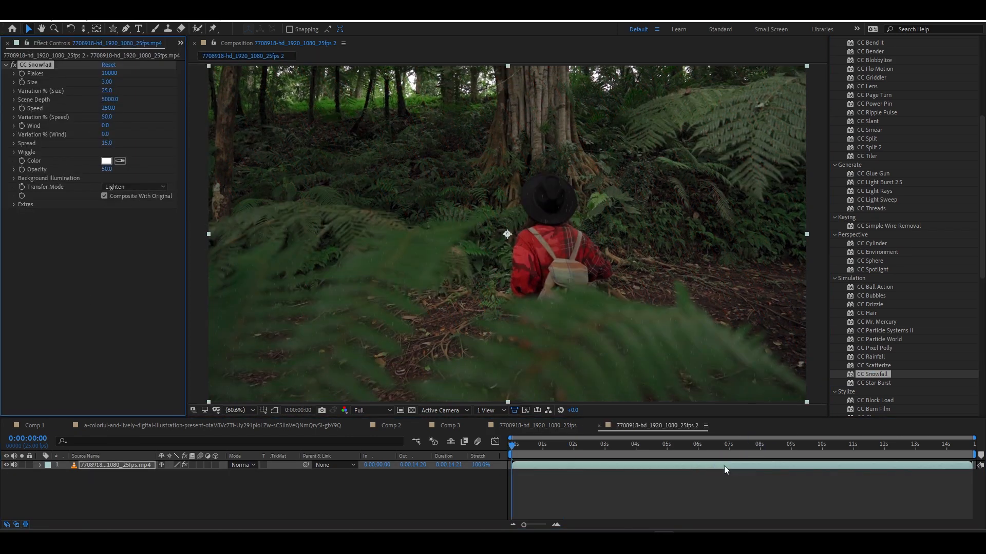
key(space)
- Undo the CC Snowfall effect, apply CC Star Burst to the forest clip instead, and preview the moving particles
key(ctrl+z)
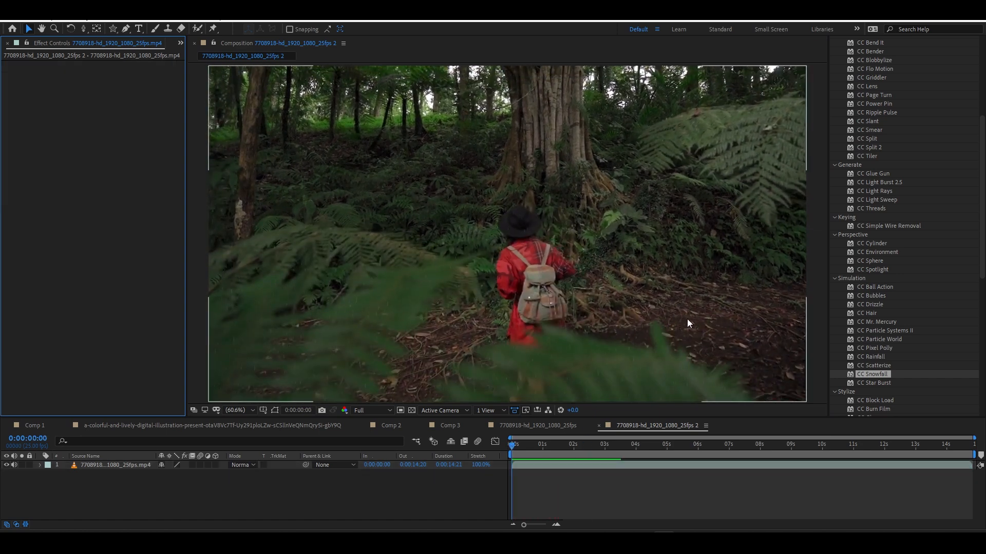
drag(874, 384, 717, 468)
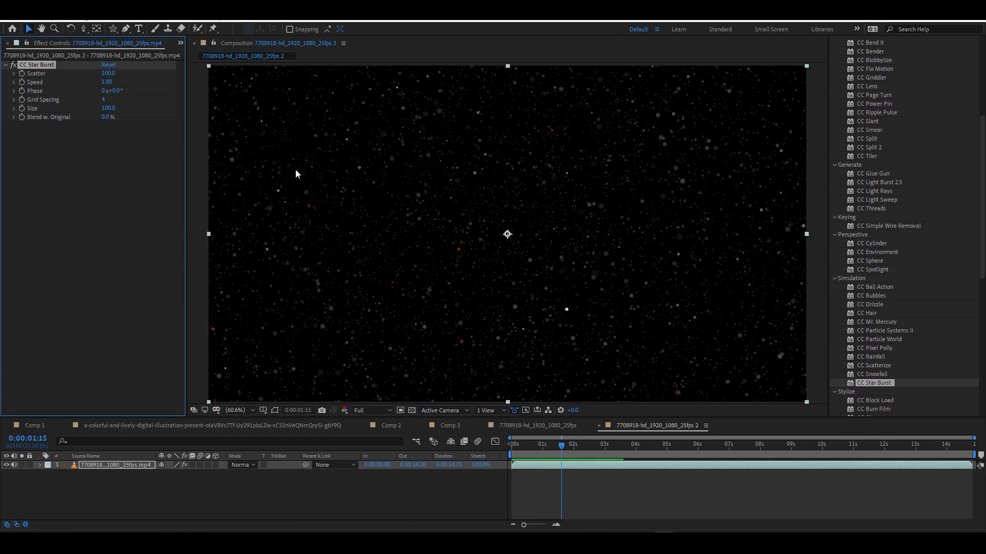
key(space)
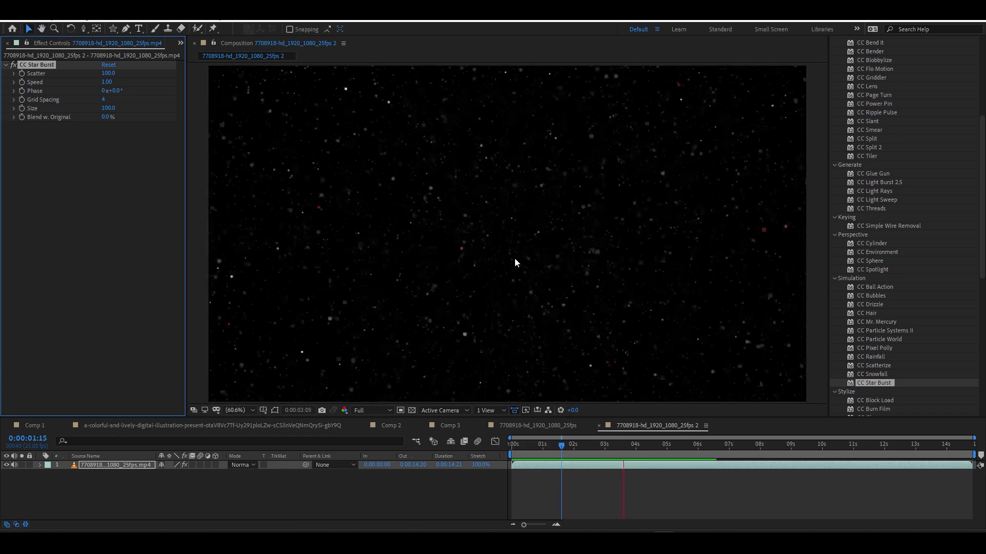
key(space)
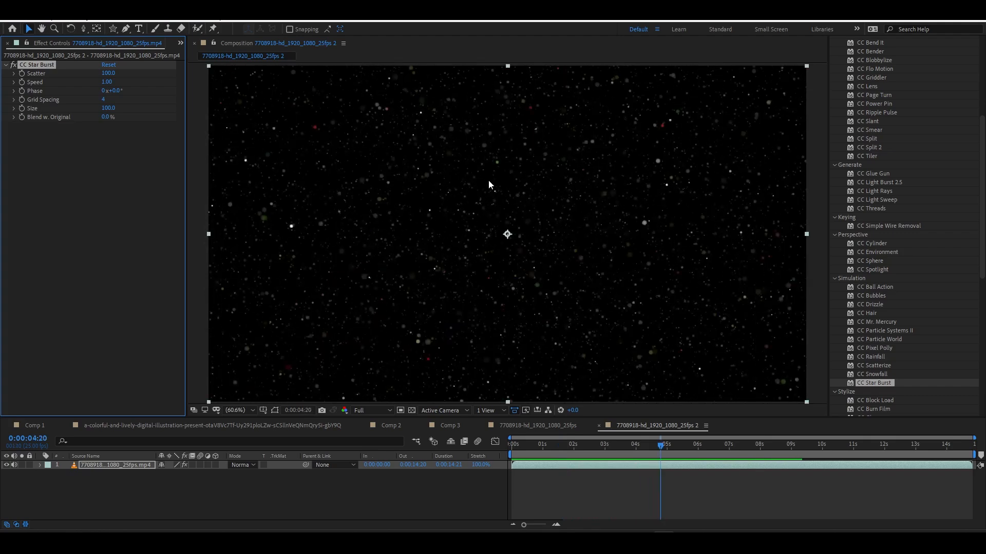
key(space)
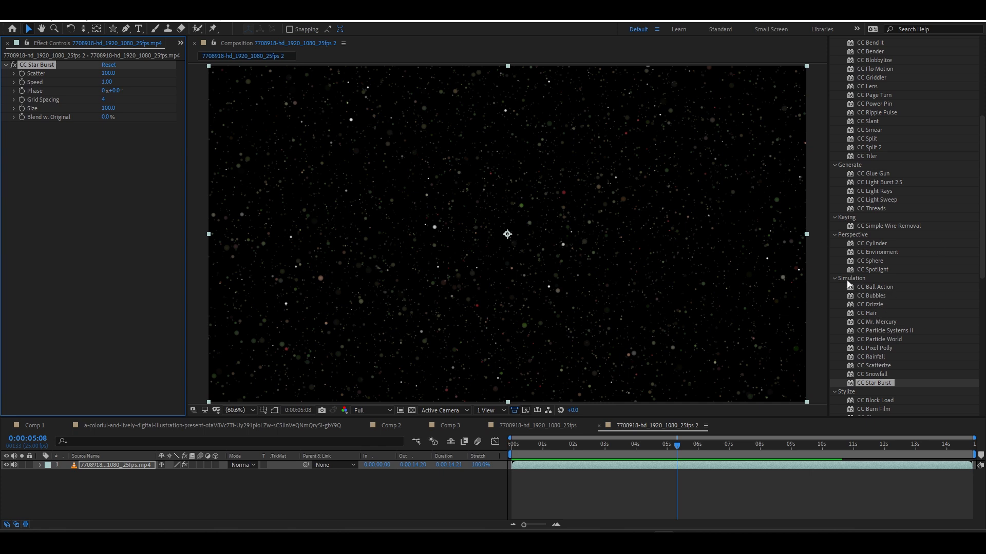
- Look through the filtered list of CC effects across all categories, from Blur & Sharpen to Utility
scroll(879, 306, up, 5)
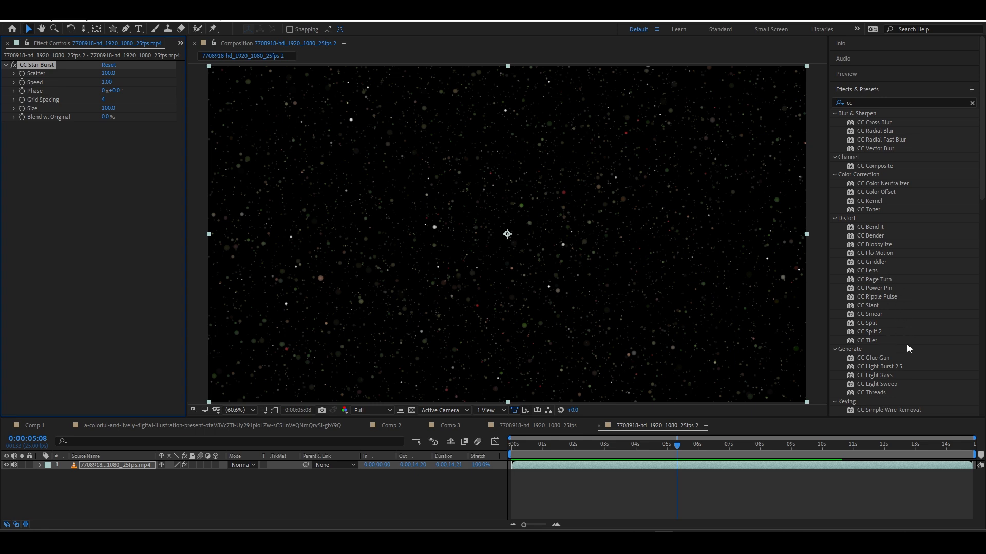
scroll(893, 341, down, 2)
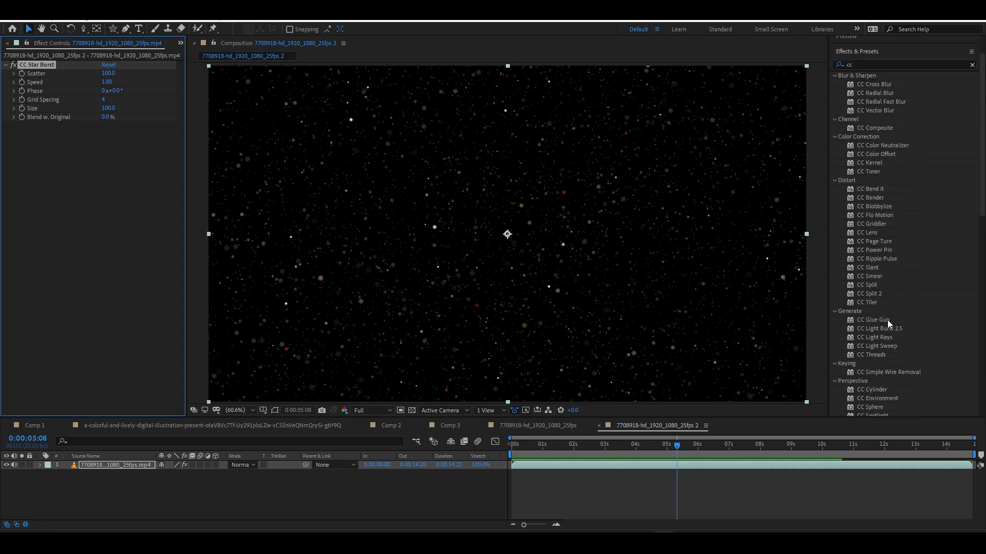
scroll(894, 203, down, 4)
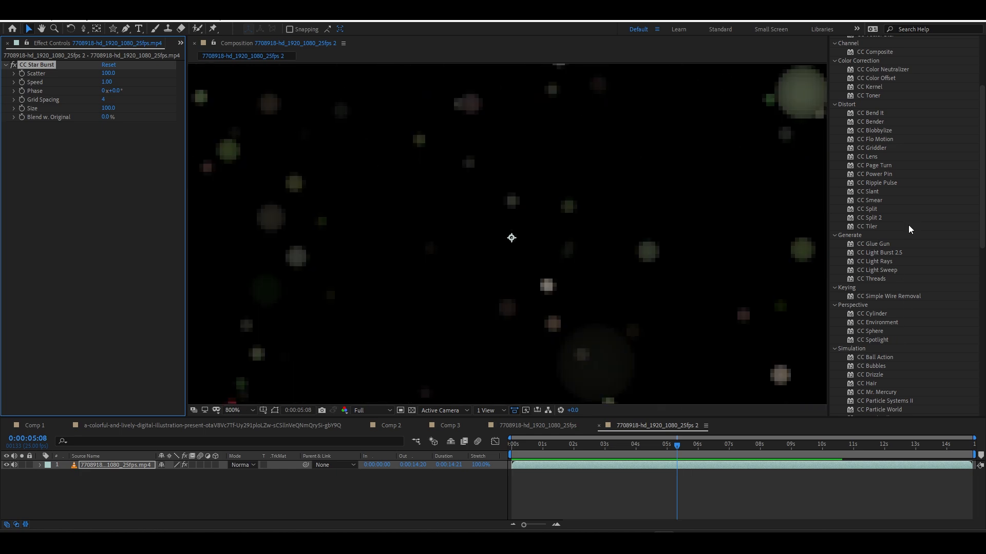
scroll(318, 310, down, 1)
scroll(905, 210, down, 3)
scroll(876, 254, up, 4)
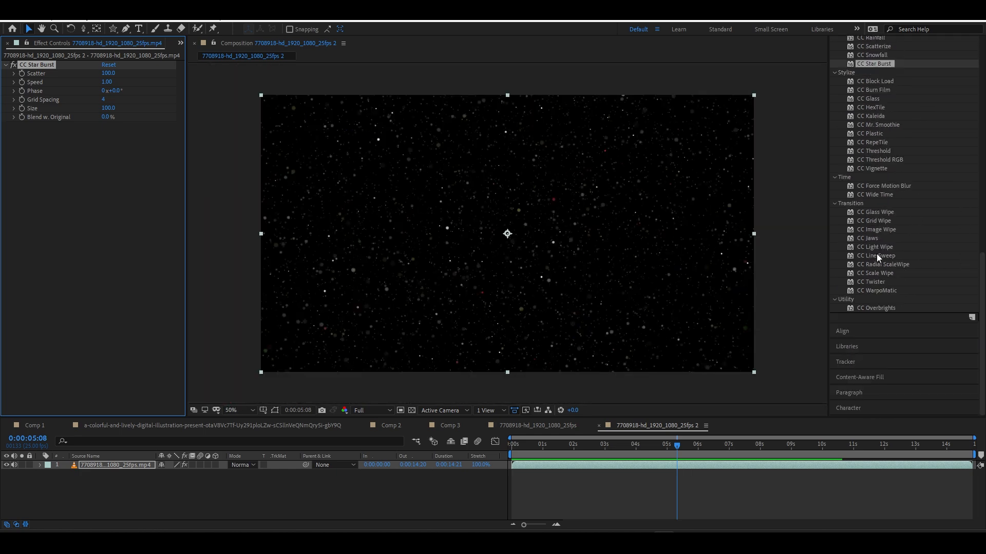
scroll(876, 251, up, 2)
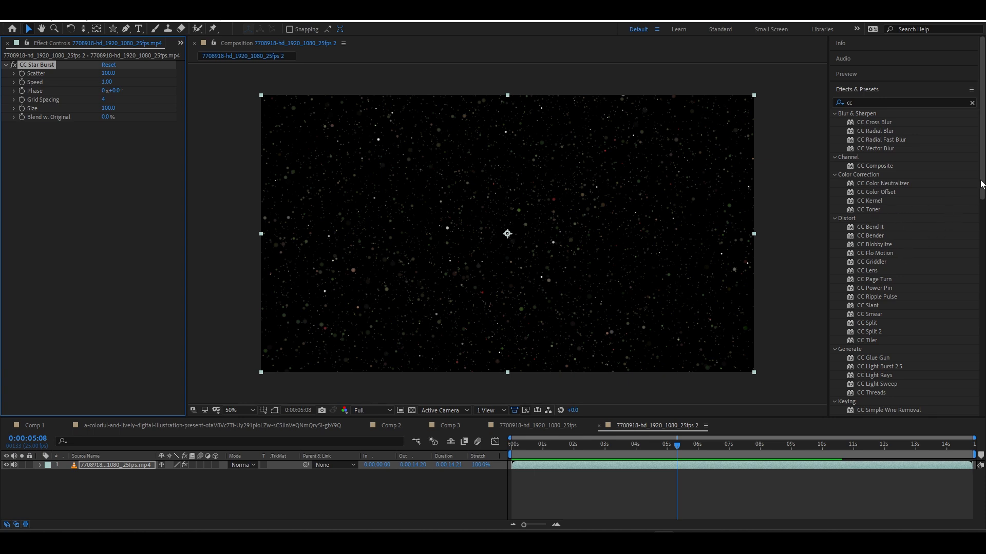
scroll(968, 379, down, 10)
scroll(967, 375, up, 1)
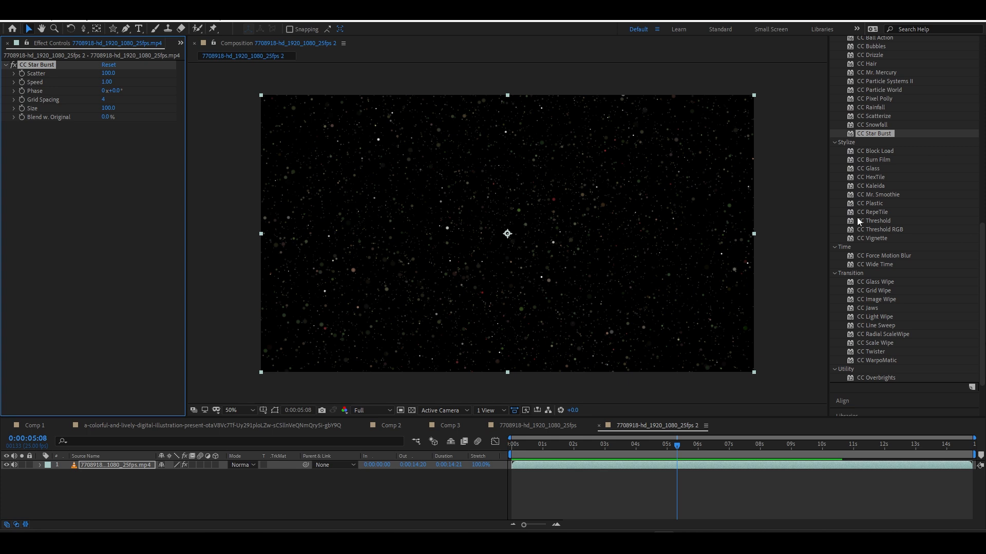
scroll(861, 236, up, 4)
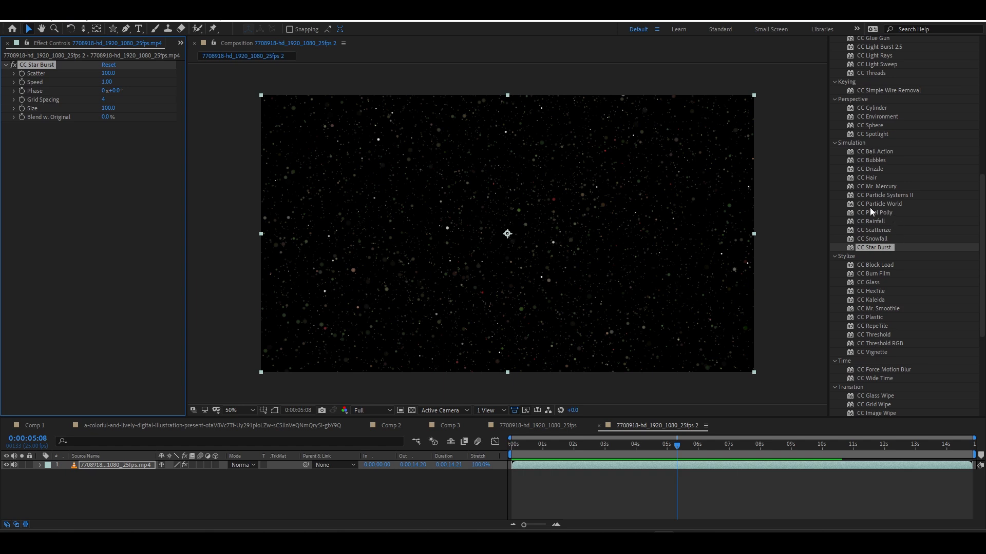
scroll(873, 164, up, 10)
- Clear the effects search filter and look over all the effects in the Simulation category
click(971, 103)
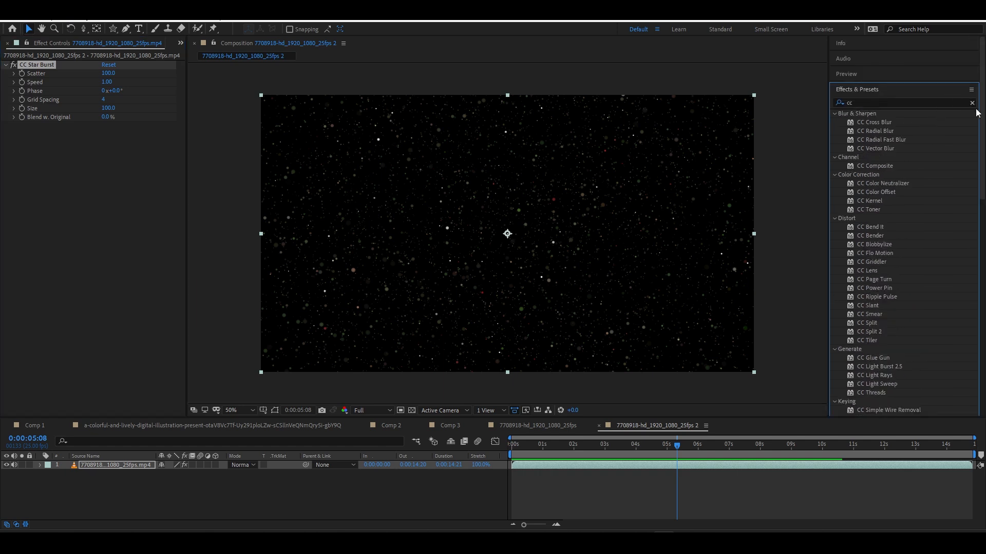
scroll(866, 308, down, 5)
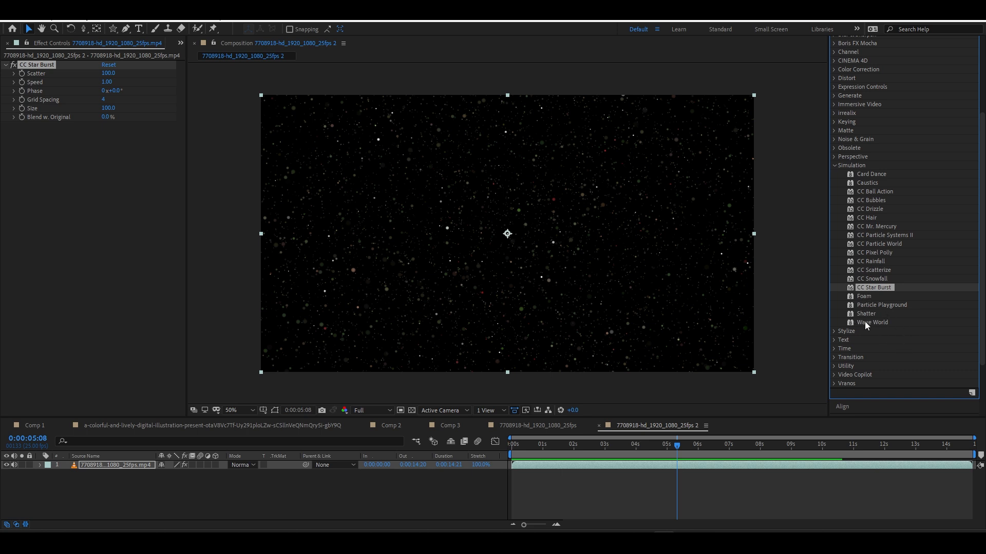
scroll(884, 277, up, 3)
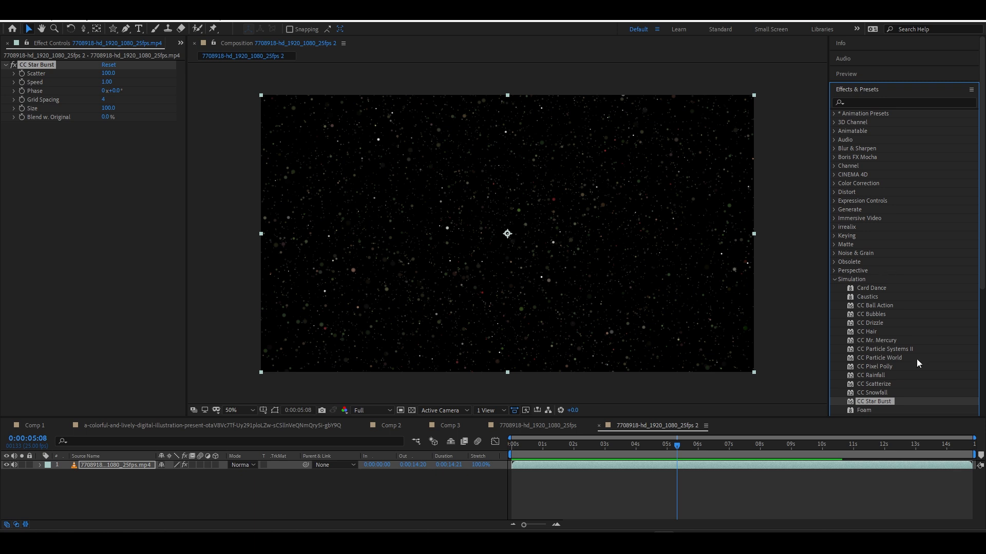
scroll(900, 367, down, 1)
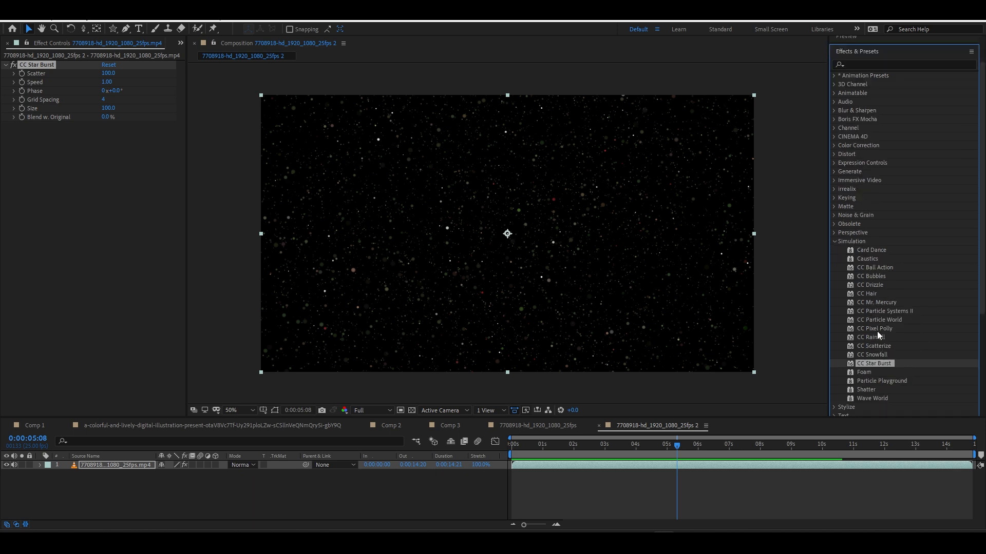